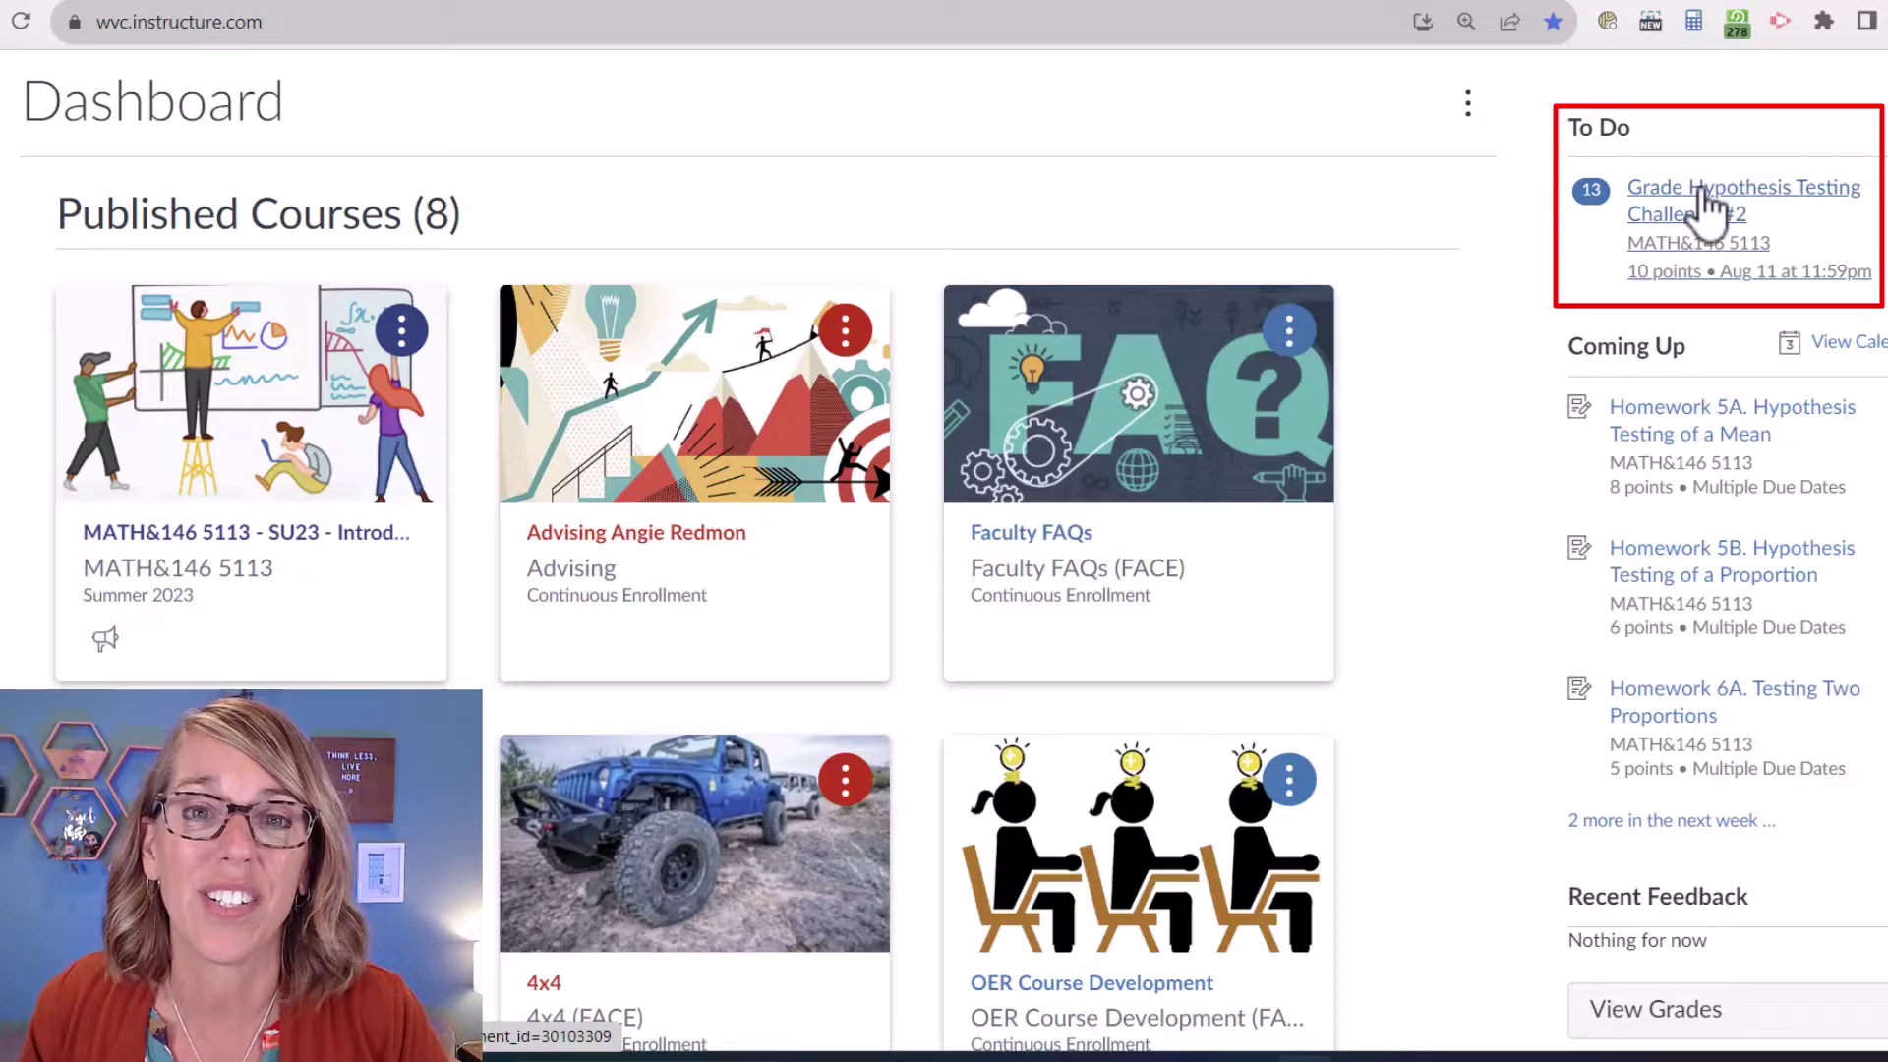
Open Hypothesis Testing Challenge #2 for grading from the Dashboard To Do list
{"action": "left_click", "coordinate": [1741, 193]}
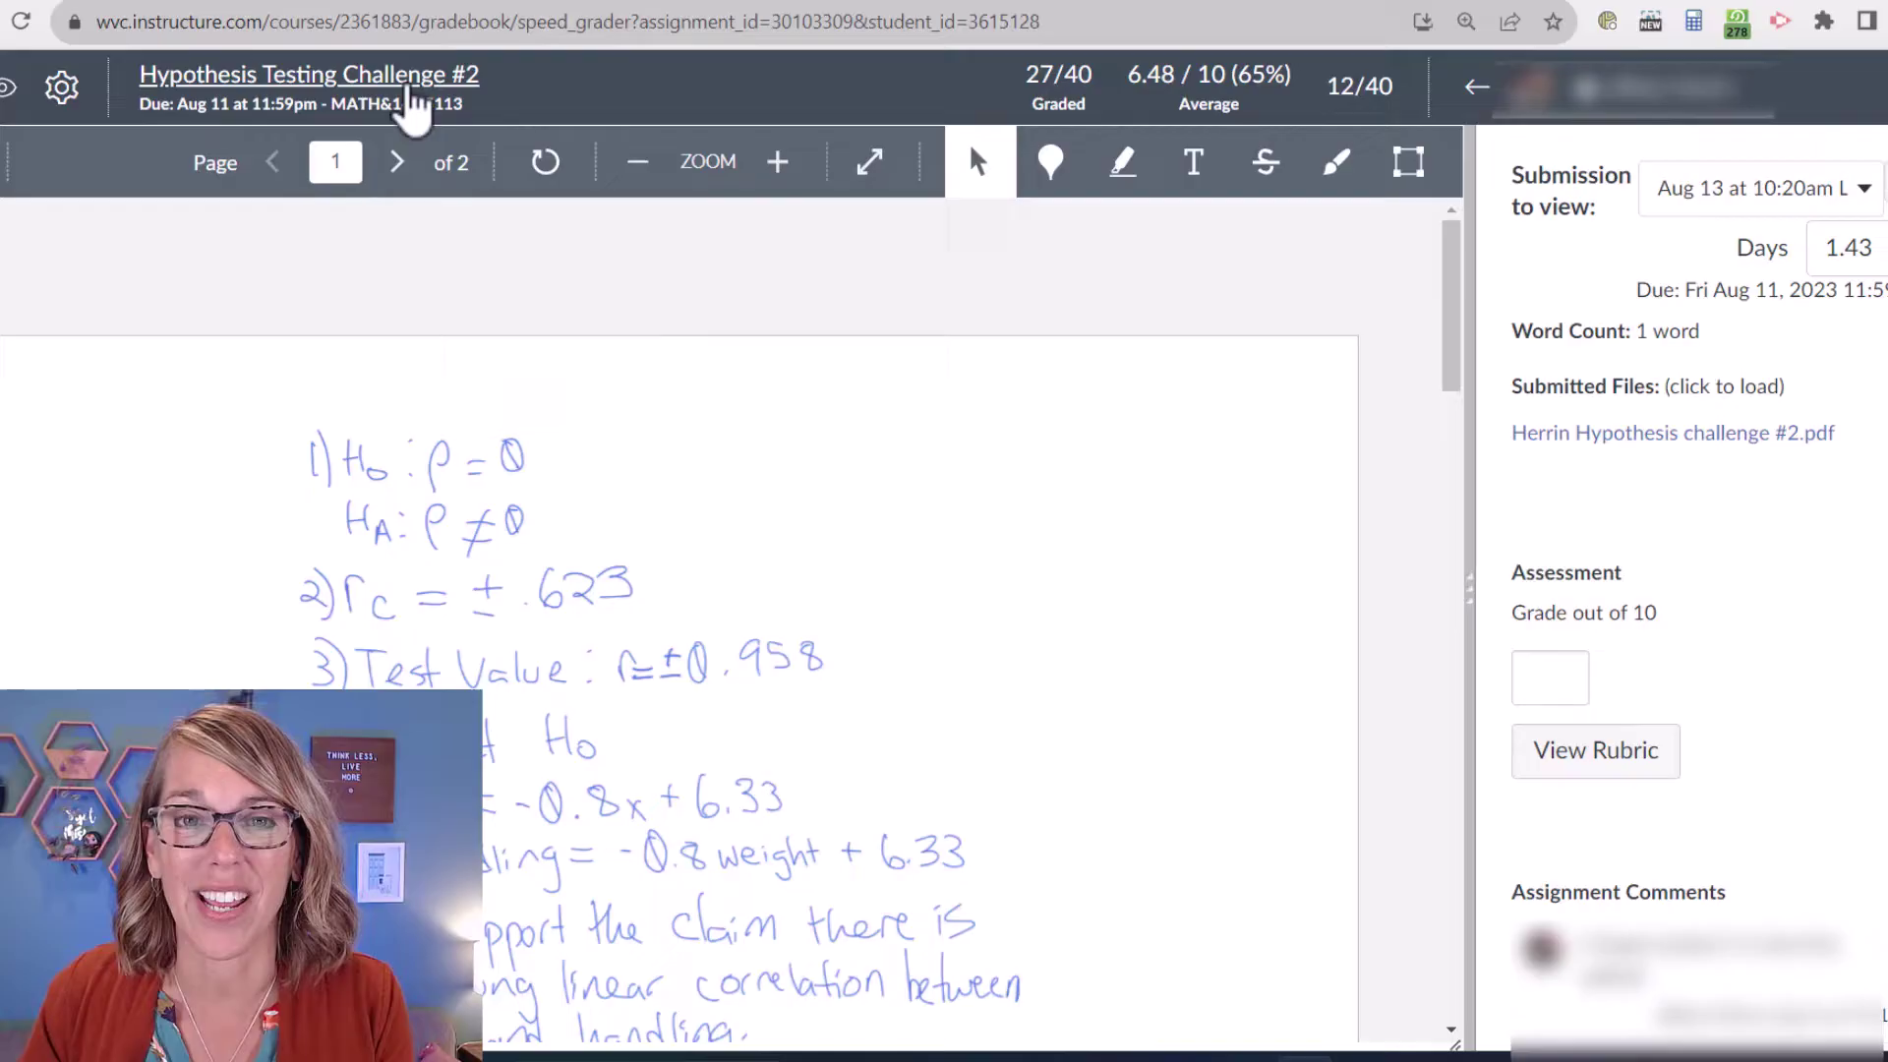
{"action": "left_click", "coordinate": [407, 84]}
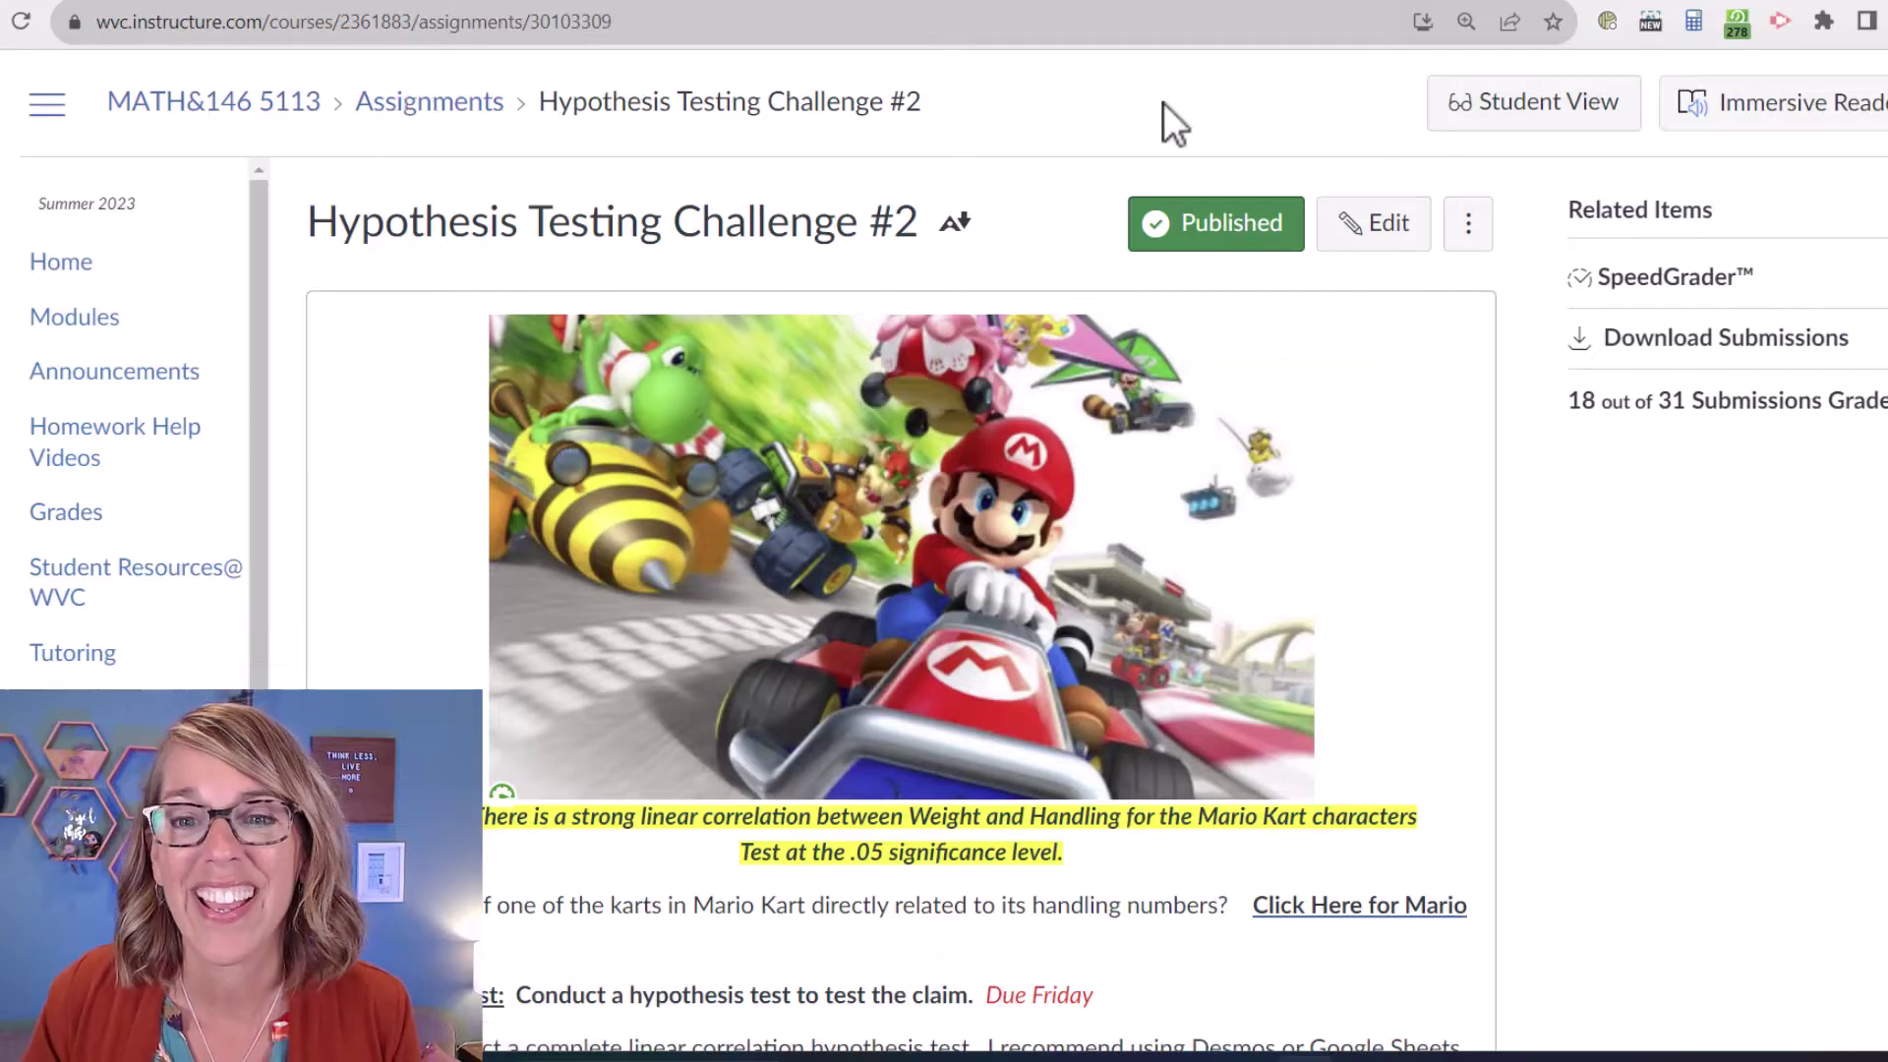
{"action": "left_click", "coordinate": [1390, 229]}
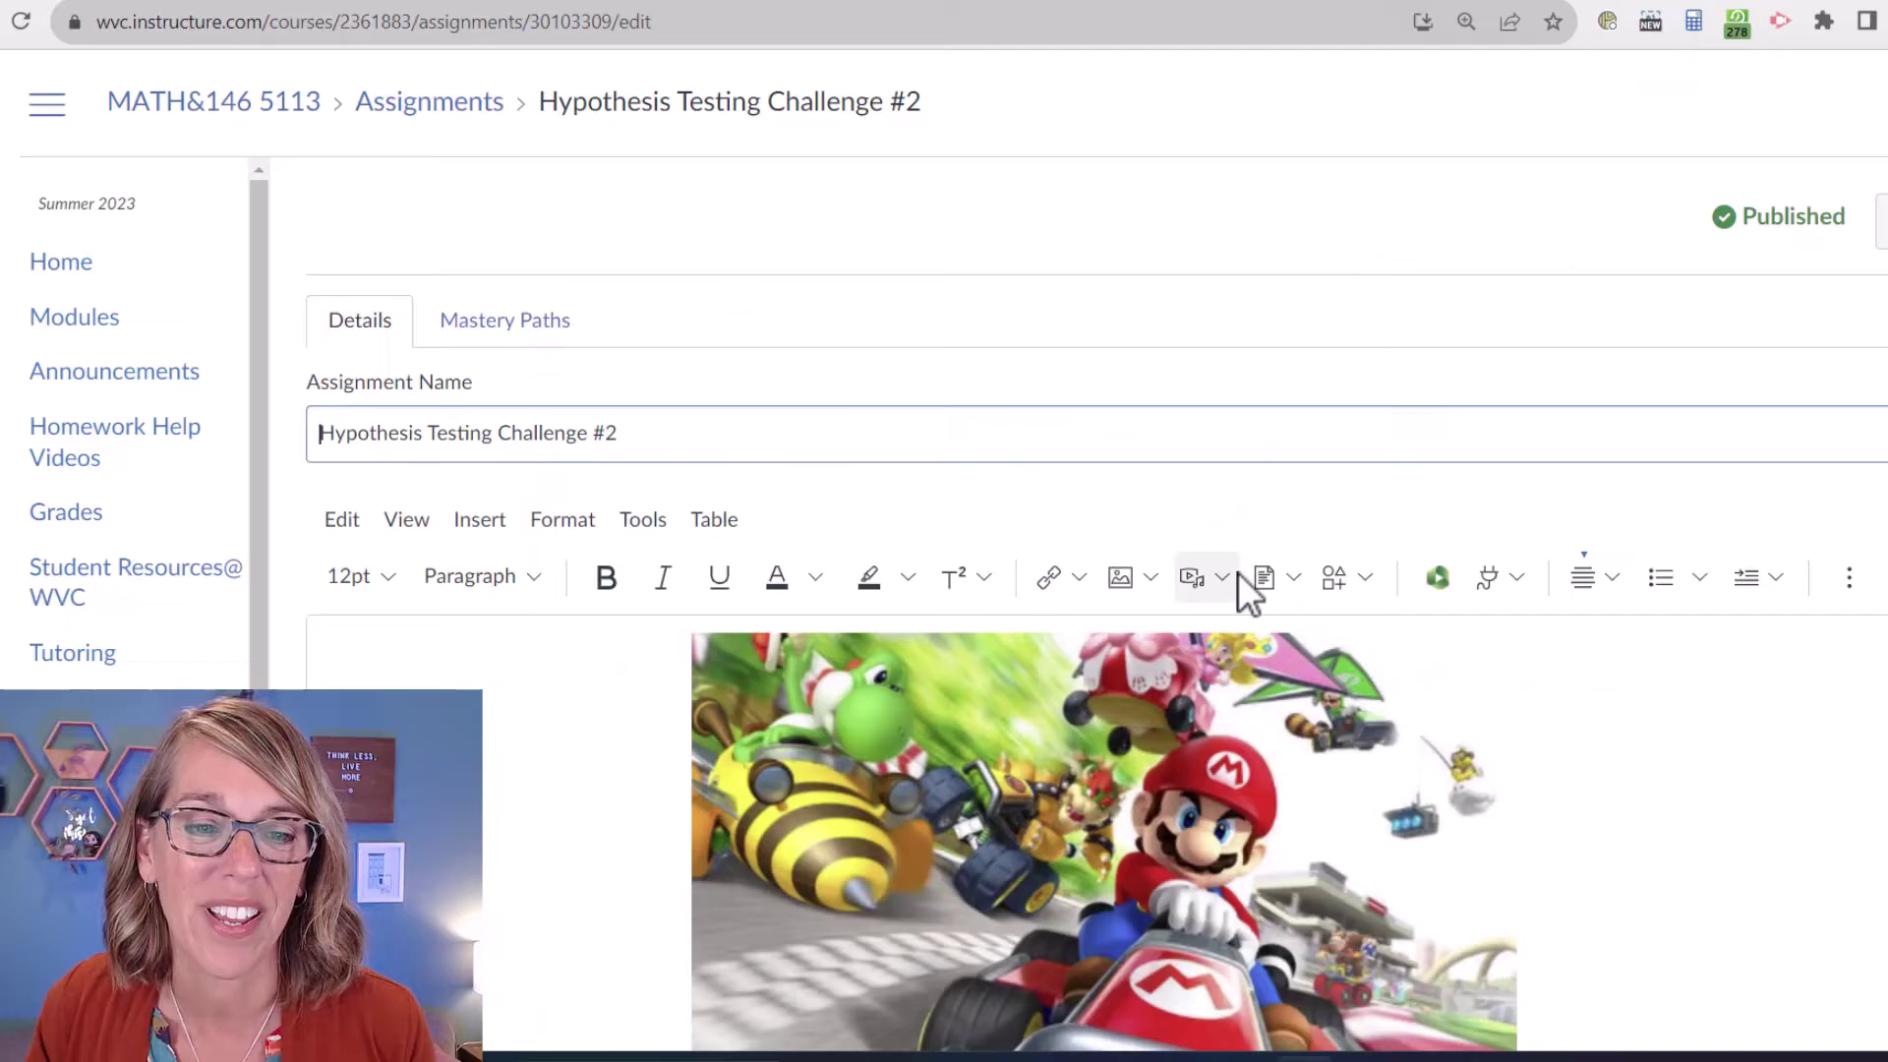
{"action": "scroll", "coordinate": [1081, 590], "scroll_direction": "down", "scroll_amount": 10}
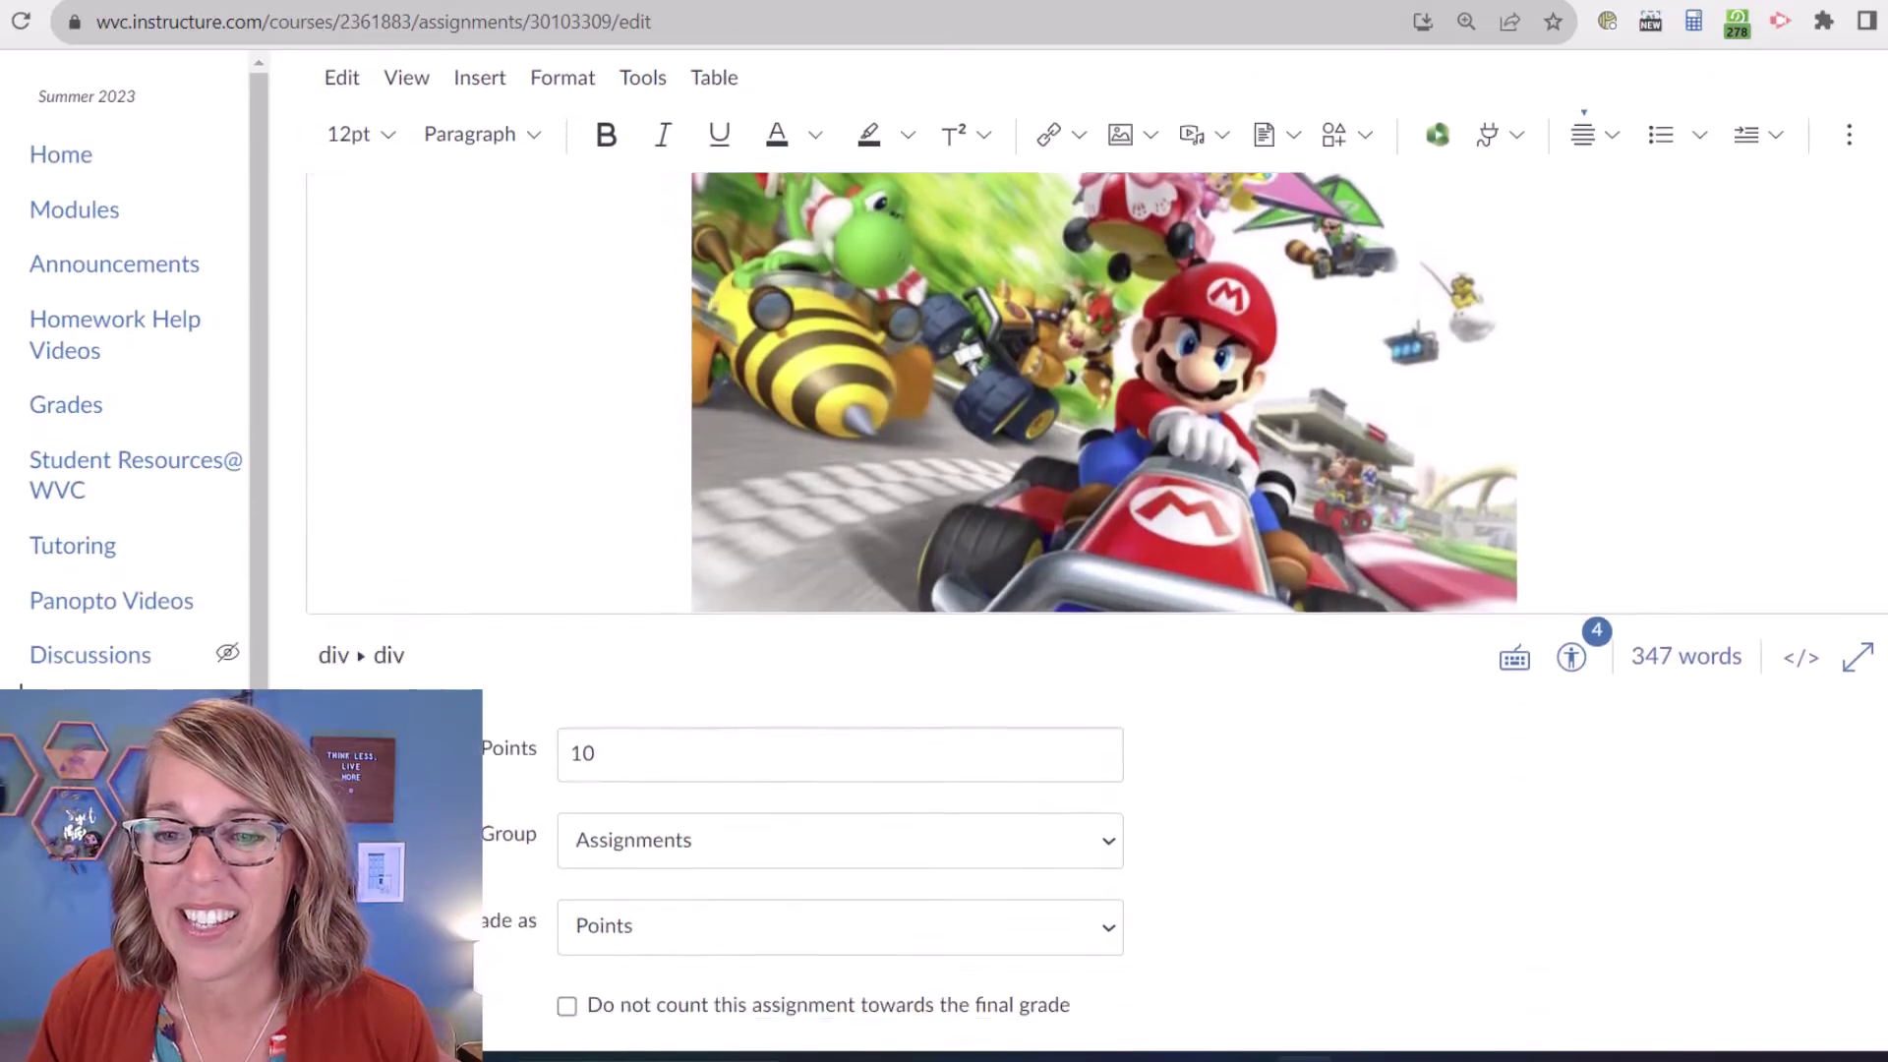
{"action": "scroll", "coordinate": [841, 551], "scroll_direction": "down", "scroll_amount": 5}
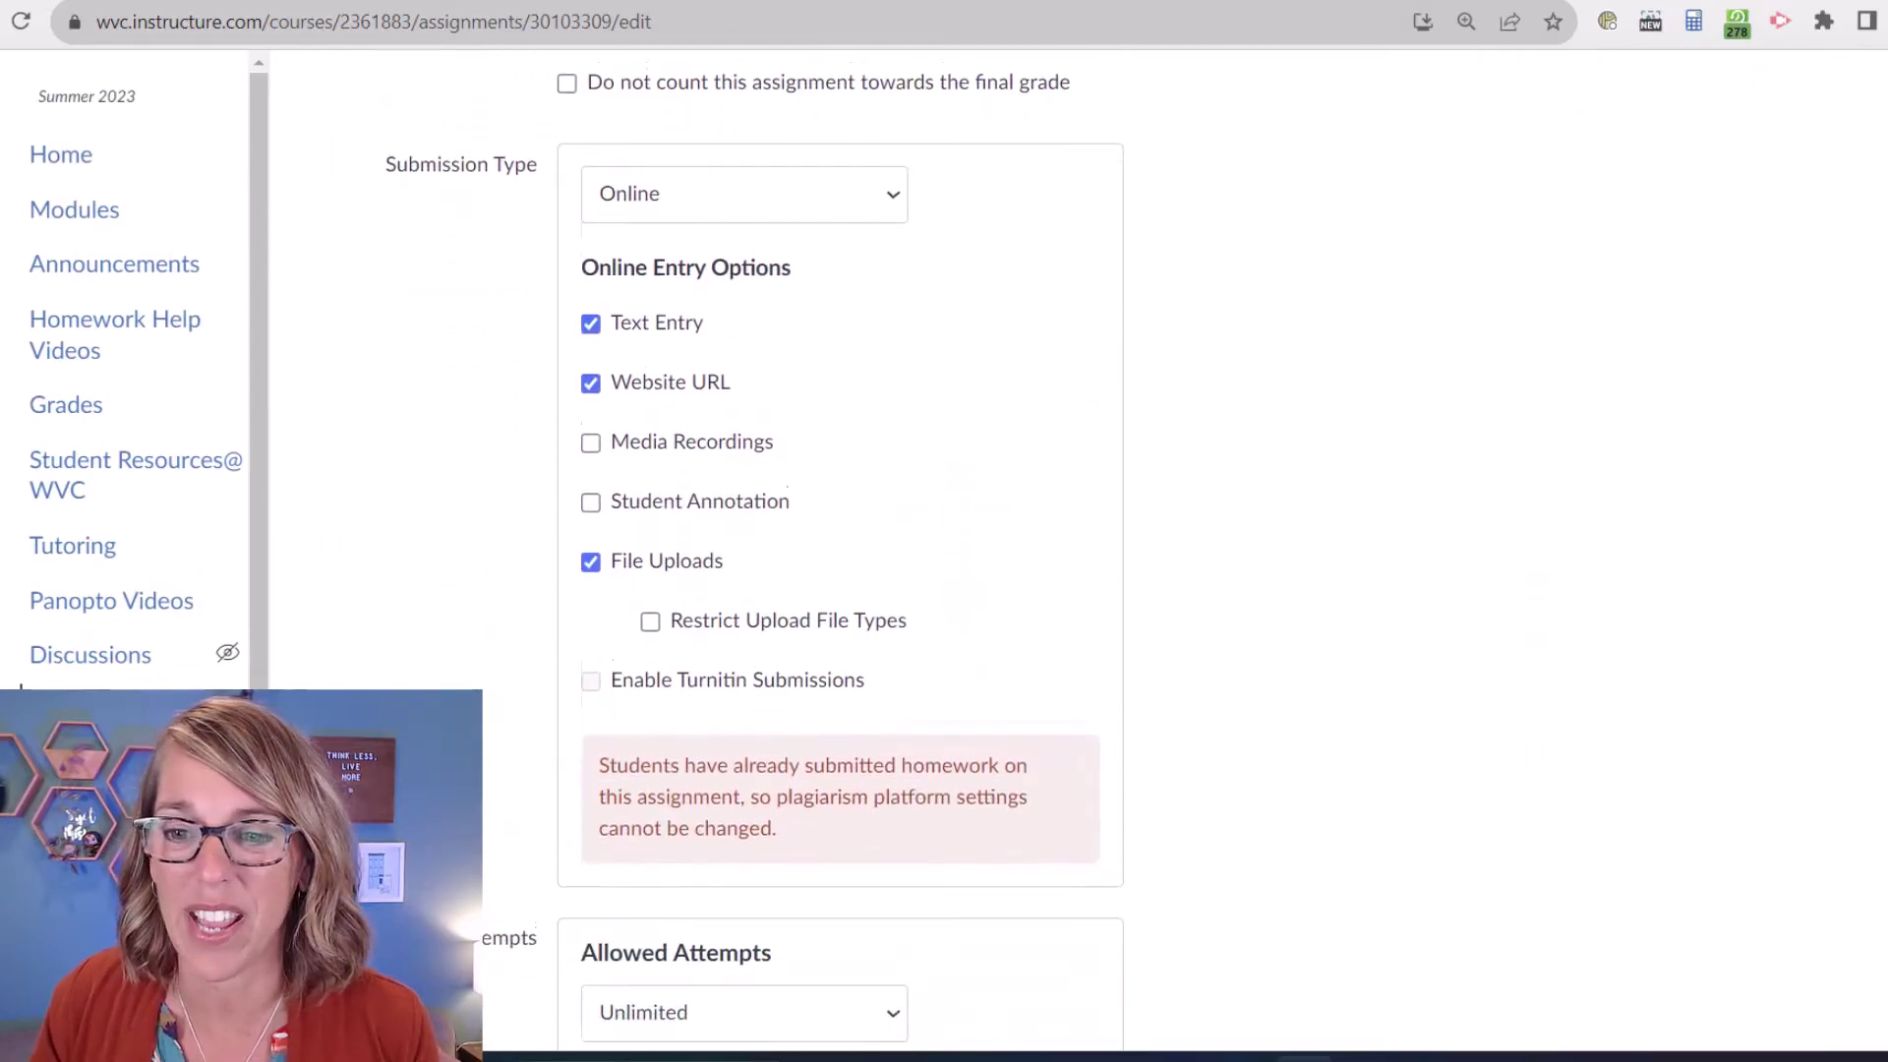
{"action": "scroll", "coordinate": [841, 551], "scroll_direction": "up", "scroll_amount": 1}
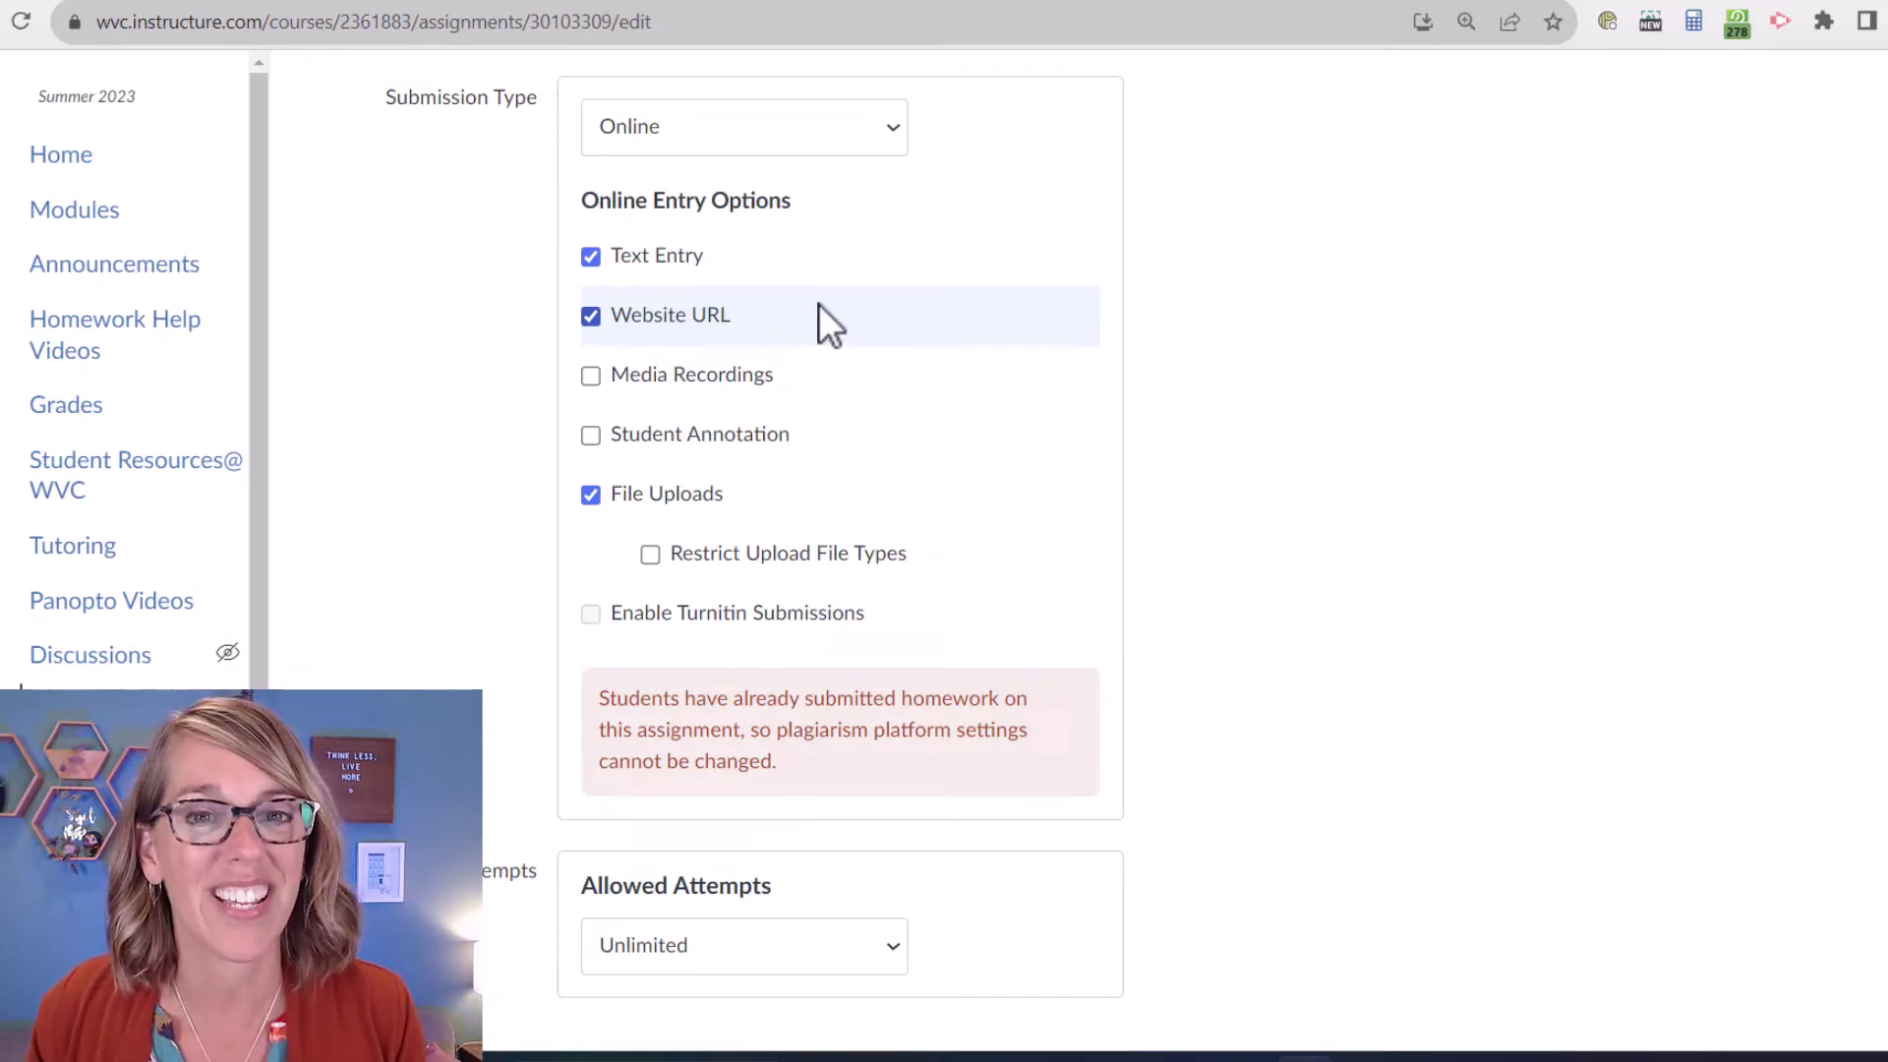
{"action": "scroll", "coordinate": [1415, 457], "scroll_direction": "down", "scroll_amount": 4}
{"action": "scroll", "coordinate": [1414, 440], "scroll_direction": "down", "scroll_amount": 8}
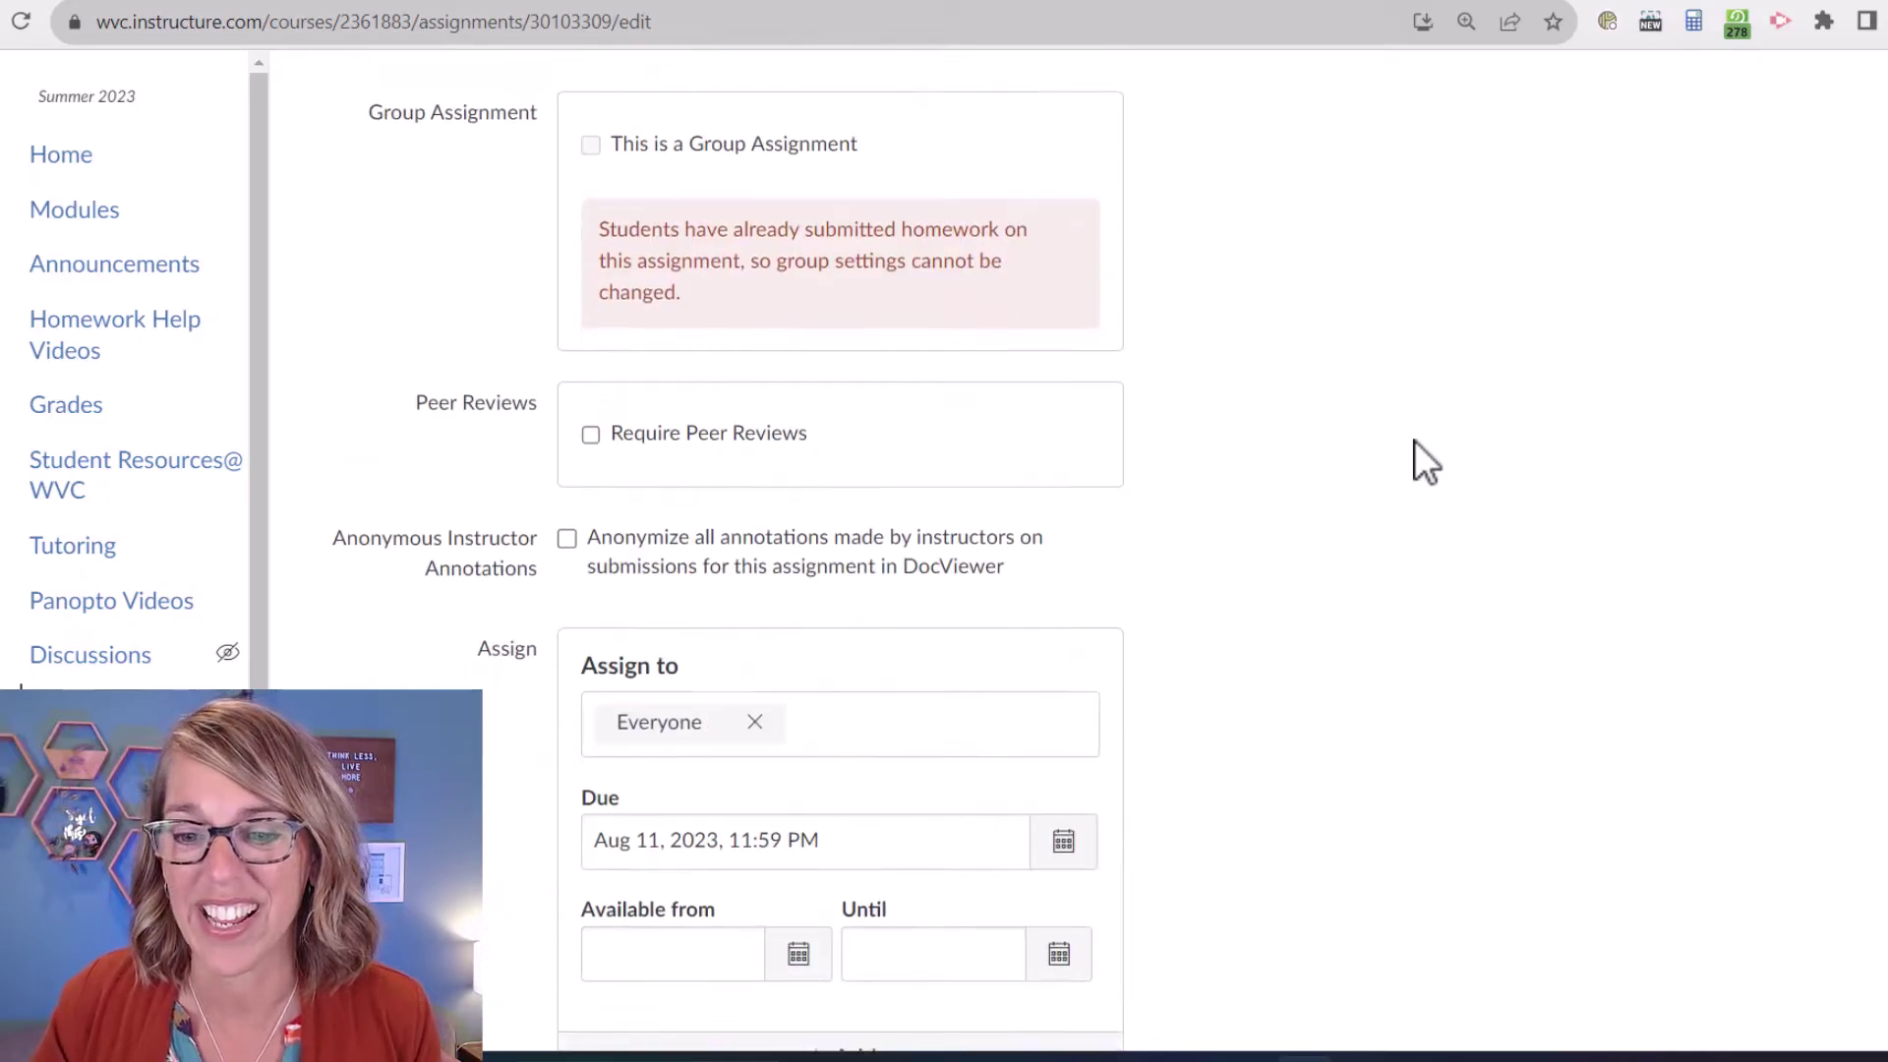
{"action": "left_click", "coordinate": [1864, 975]}
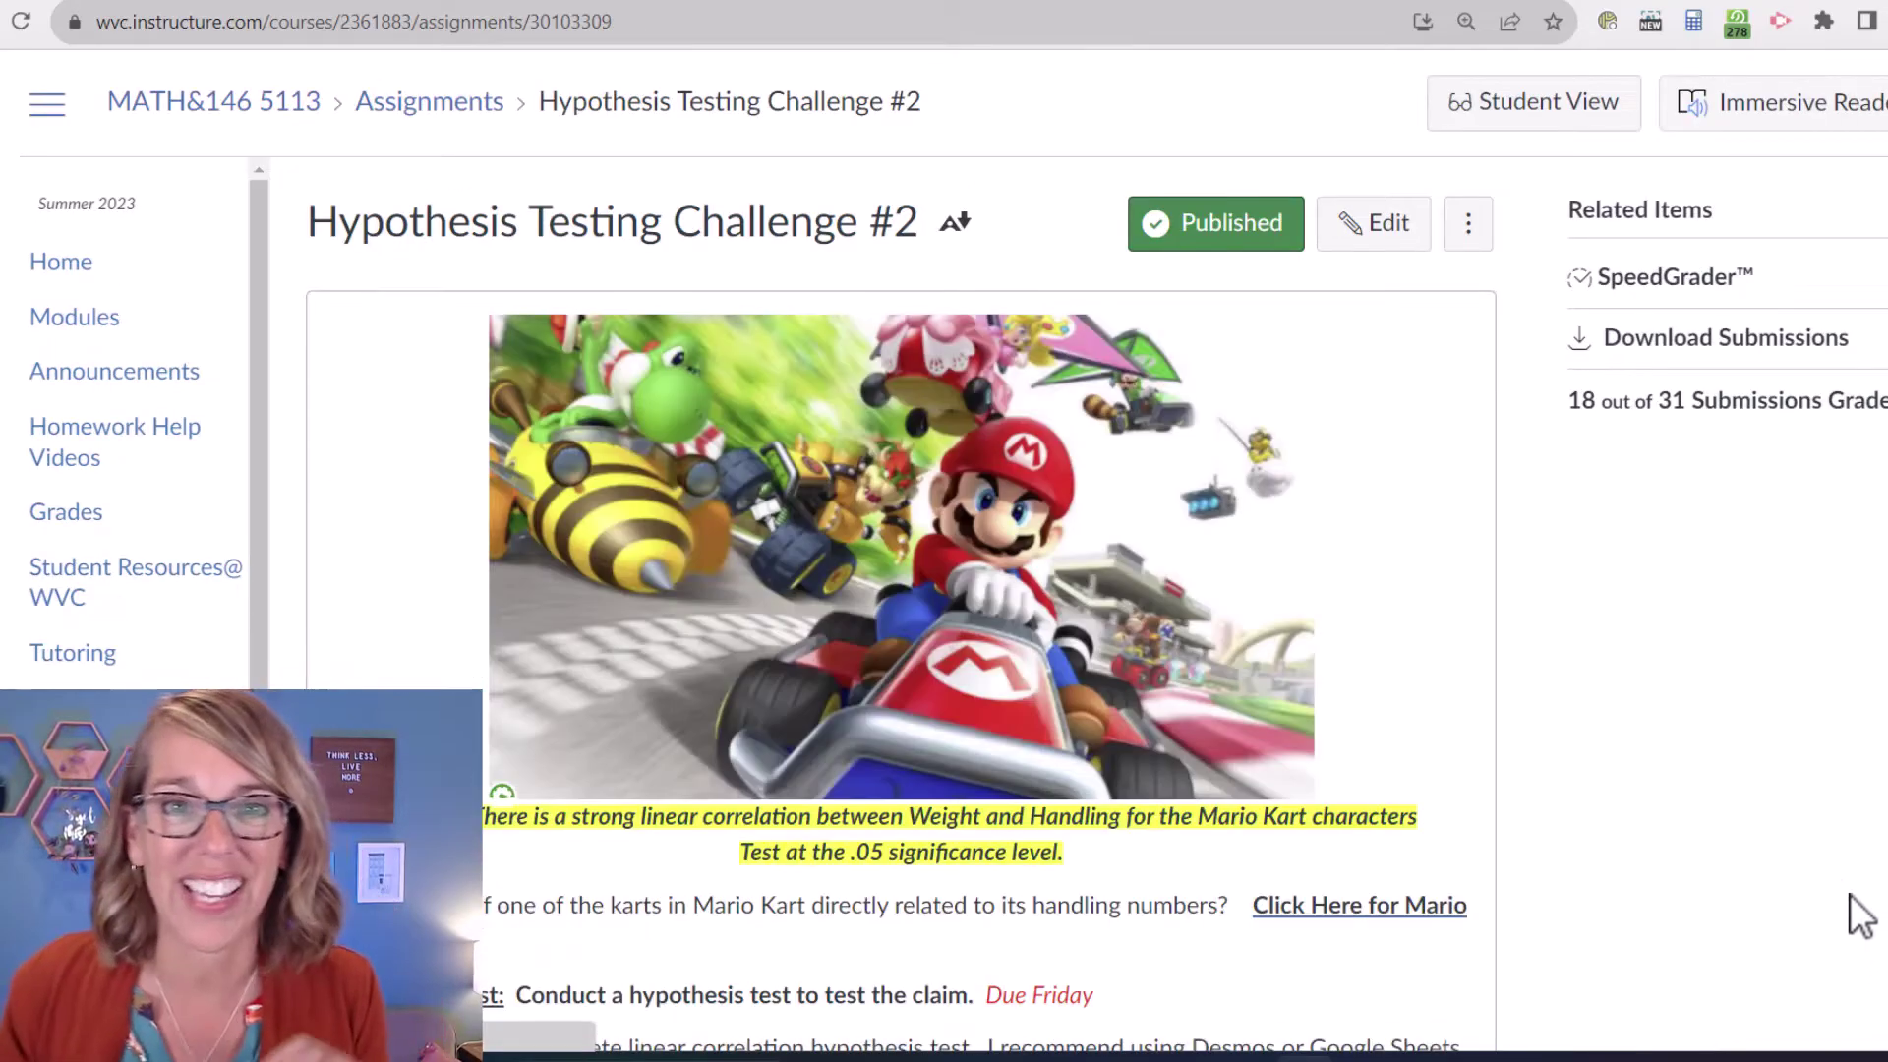
Open SpeedGrader for the assignment, adjust the panel divider, and rotate the page back upright
{"action": "left_click", "coordinate": [1716, 283]}
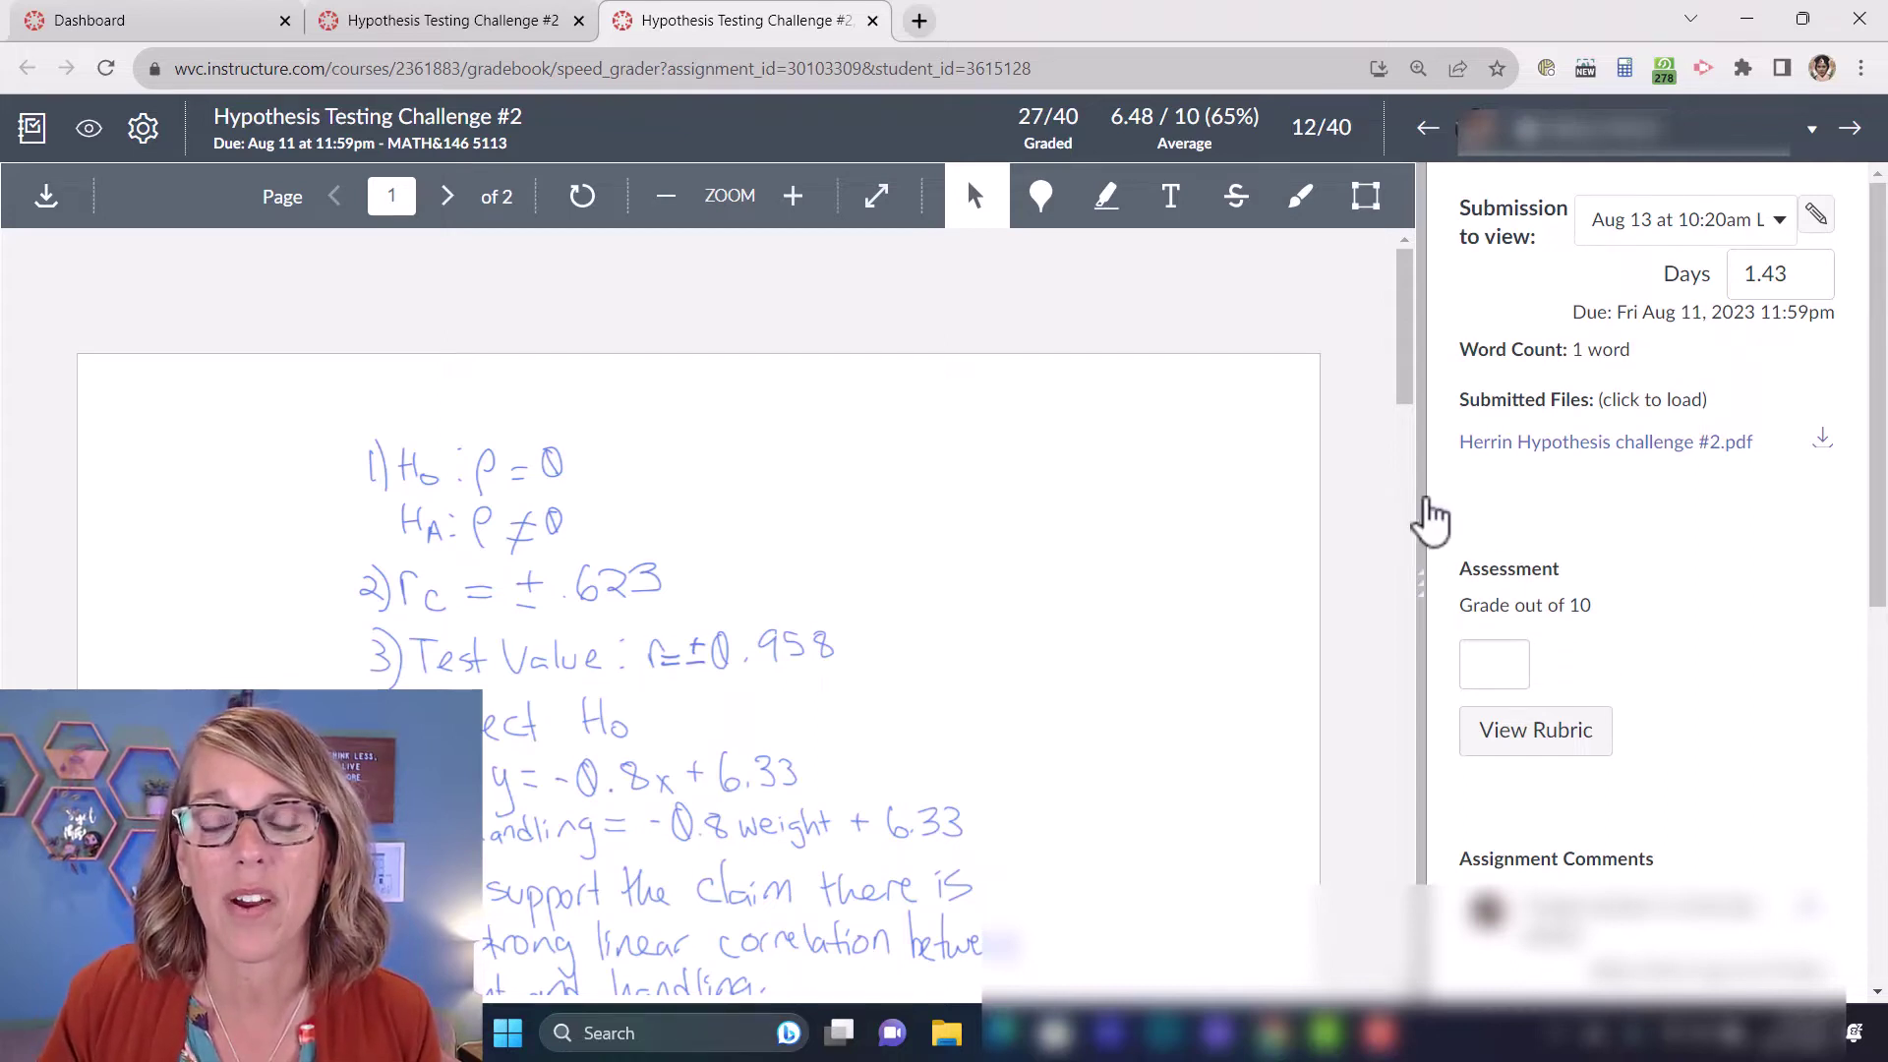
{"action": "left_click_drag", "start_coordinate": [1425, 518], "coordinate": [1392, 612]}
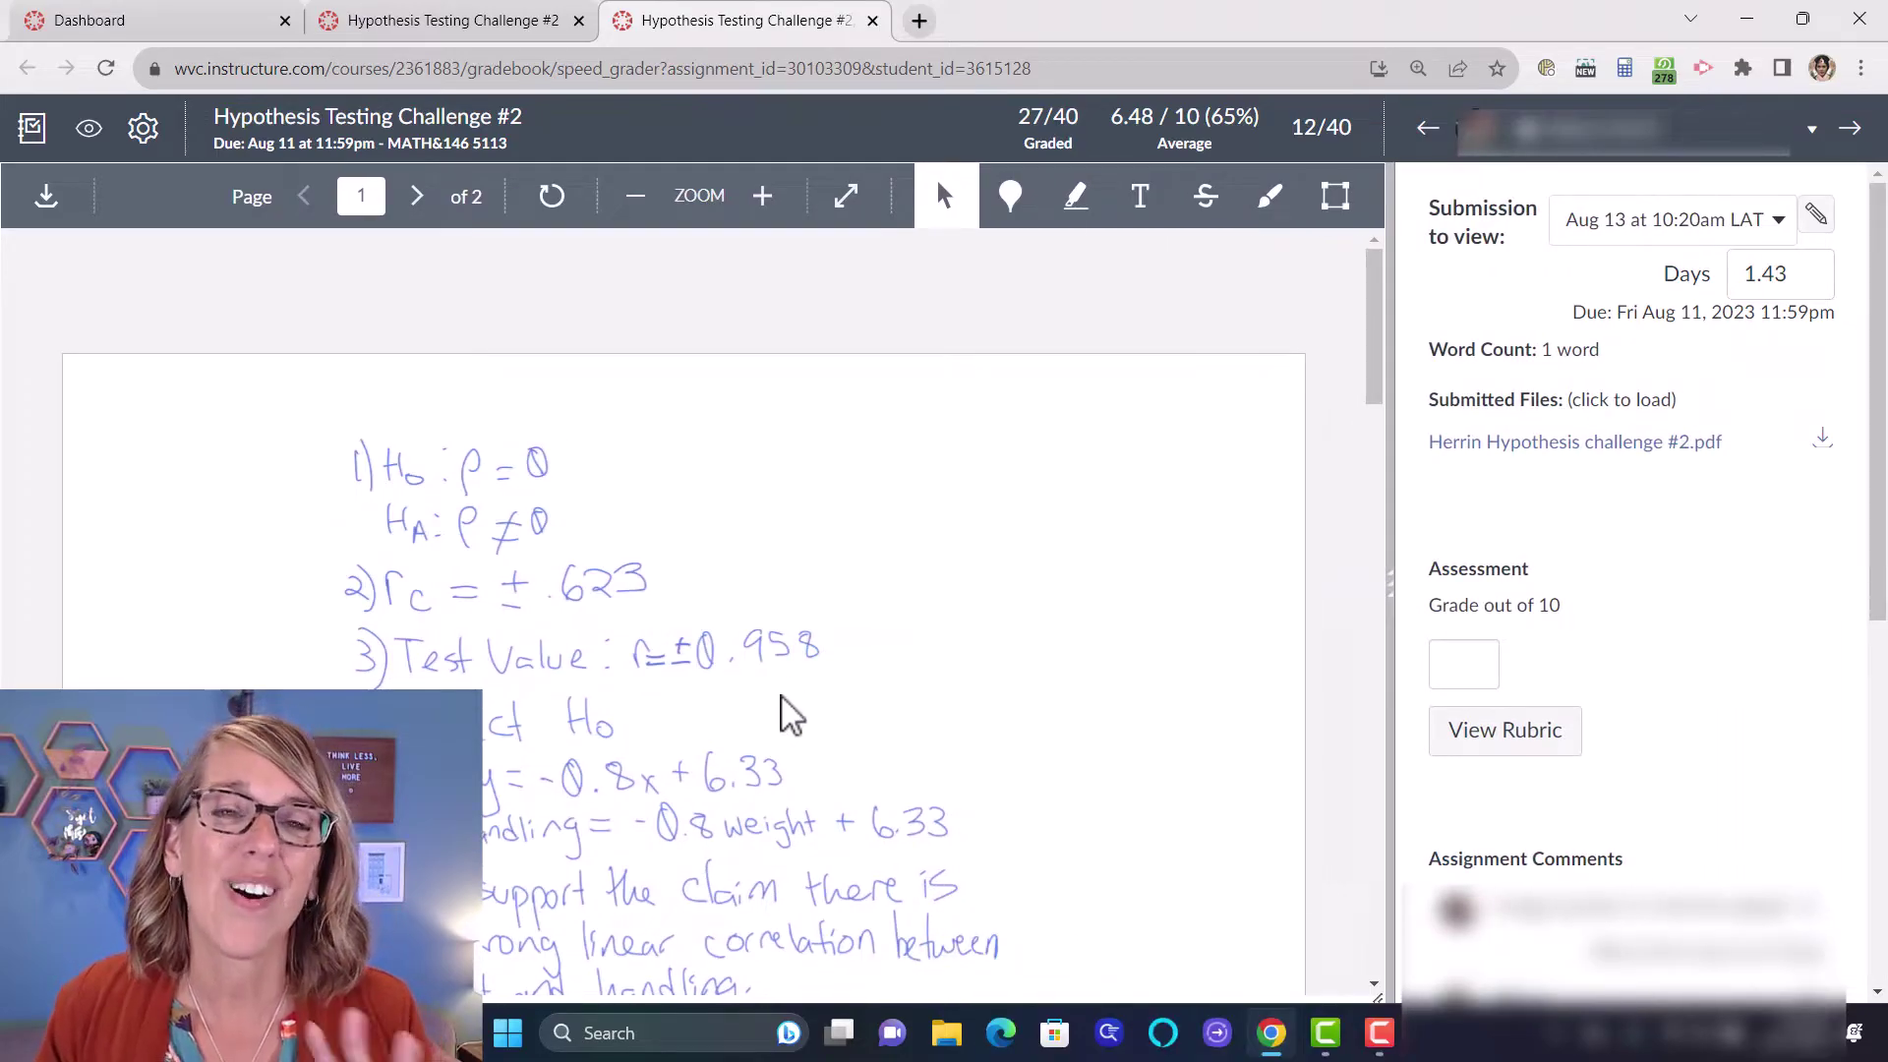
{"action": "left_click", "coordinate": [553, 199]}
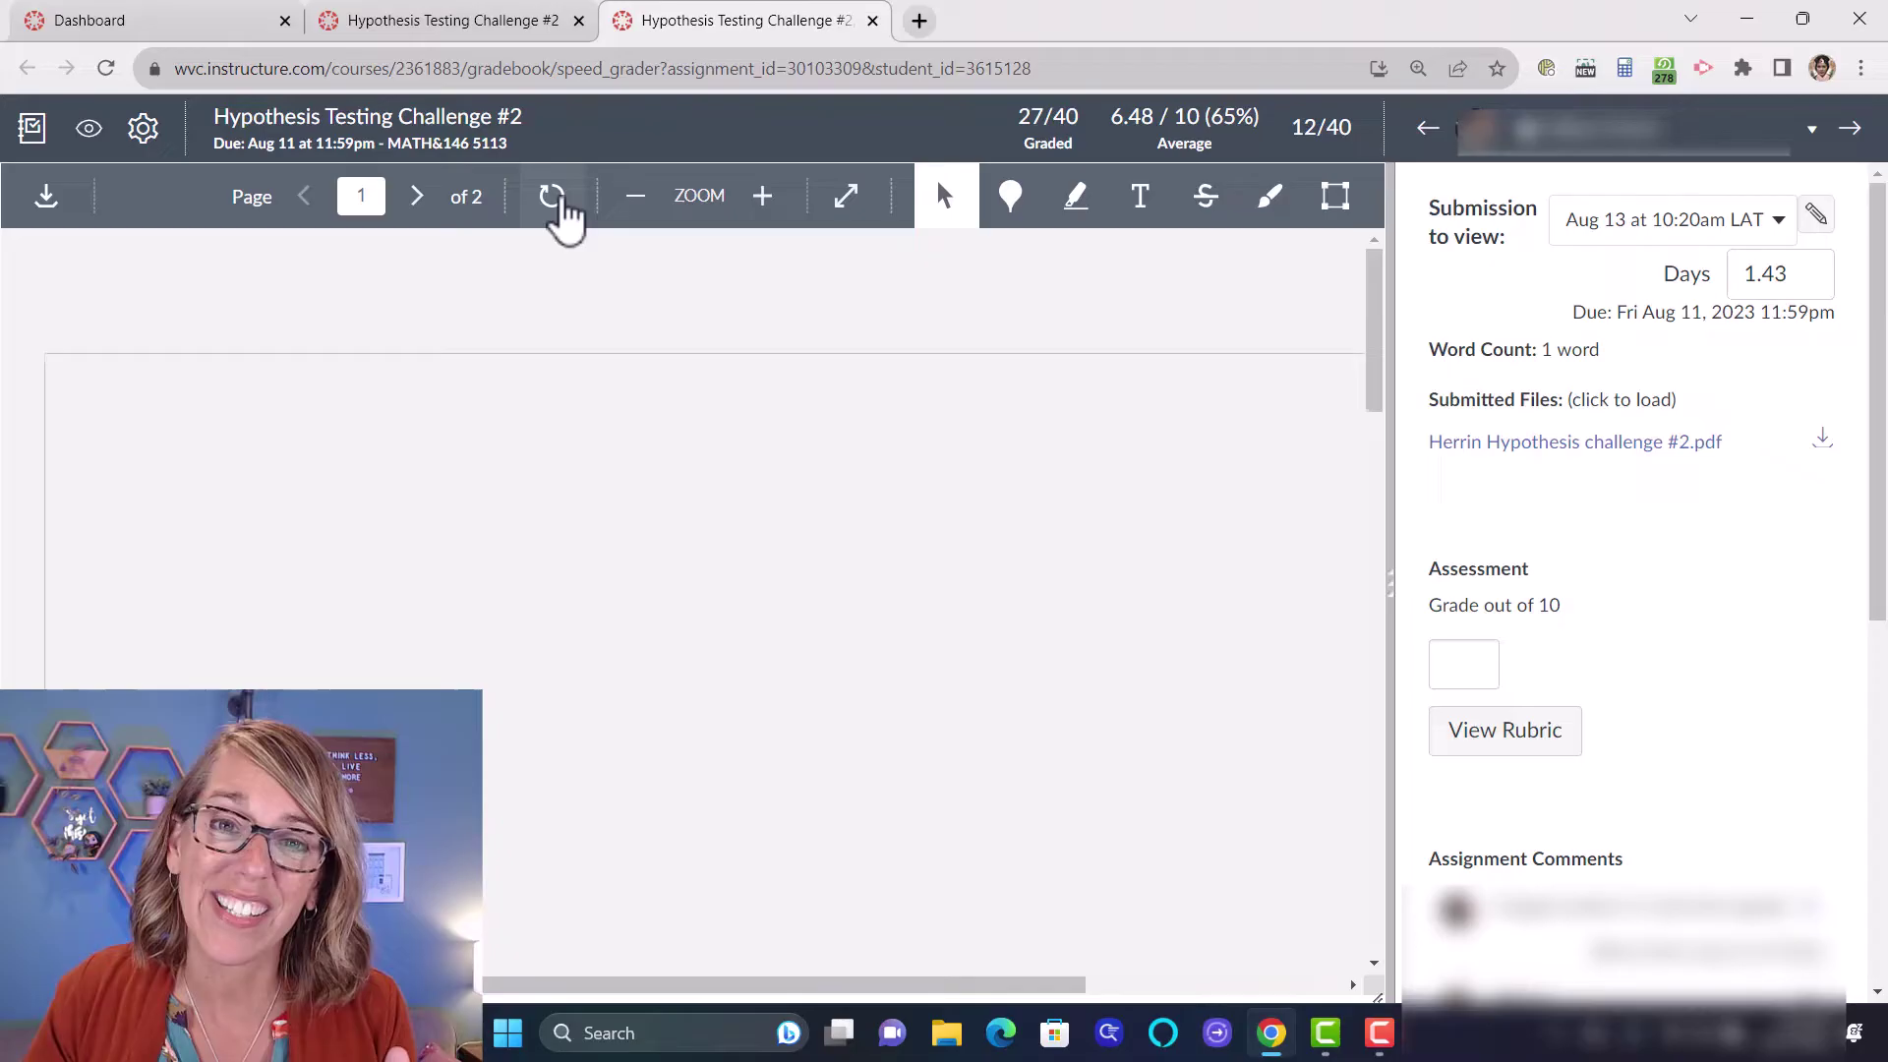
{"action": "left_click", "coordinate": [554, 197]}
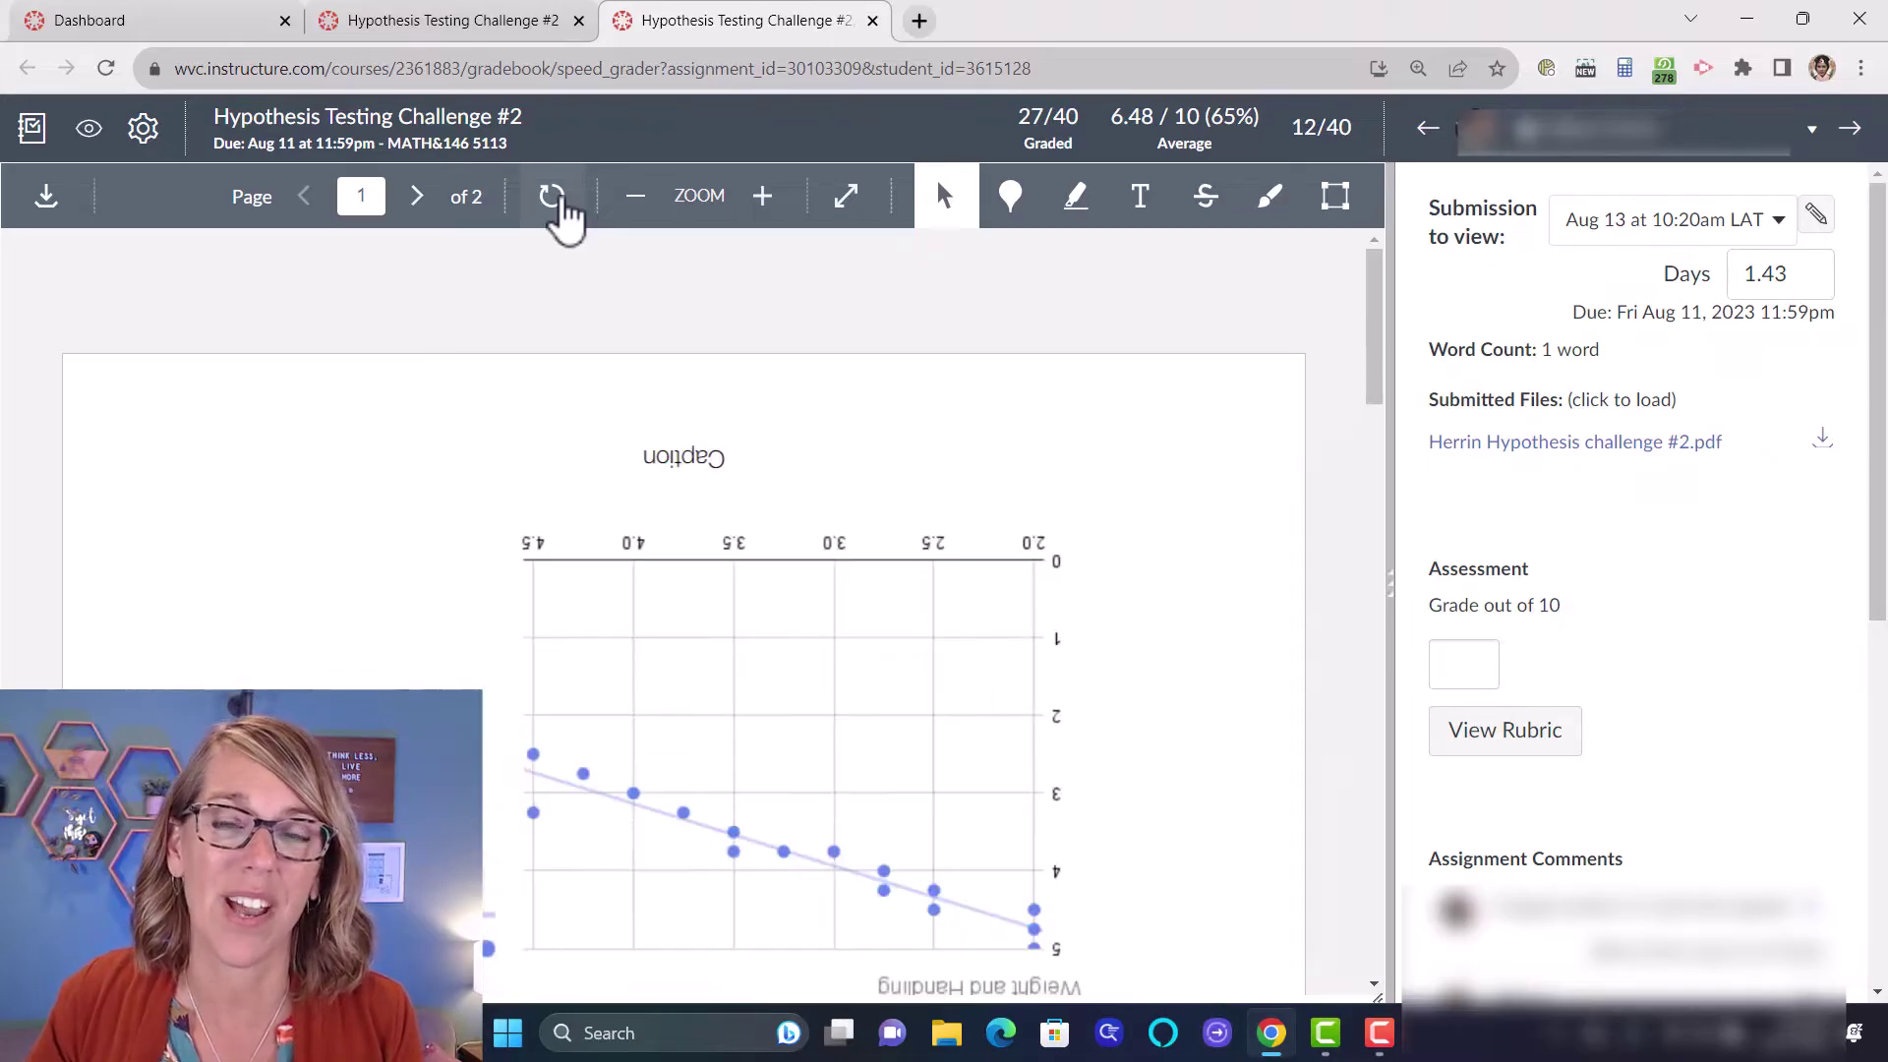
{"action": "left_click", "coordinate": [554, 197]}
{"action": "left_click", "coordinate": [553, 196]}
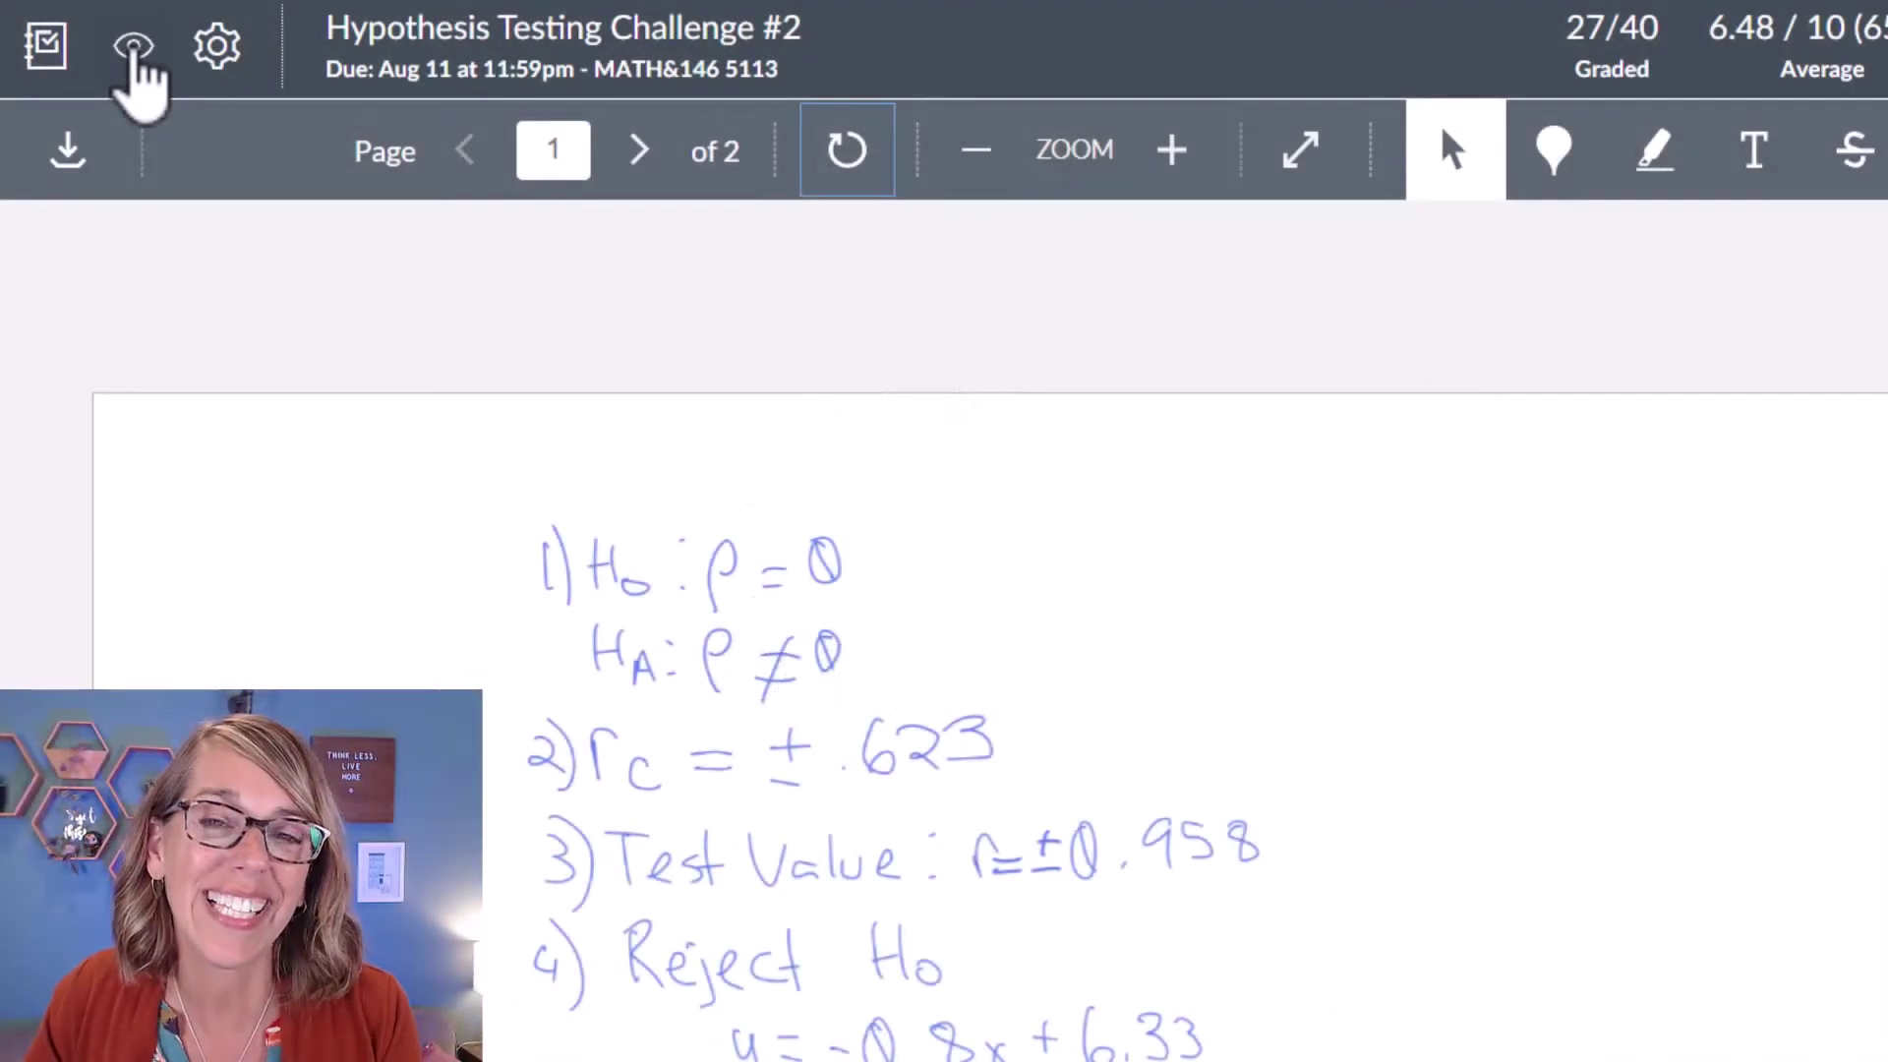
{"action": "left_click", "coordinate": [136, 54]}
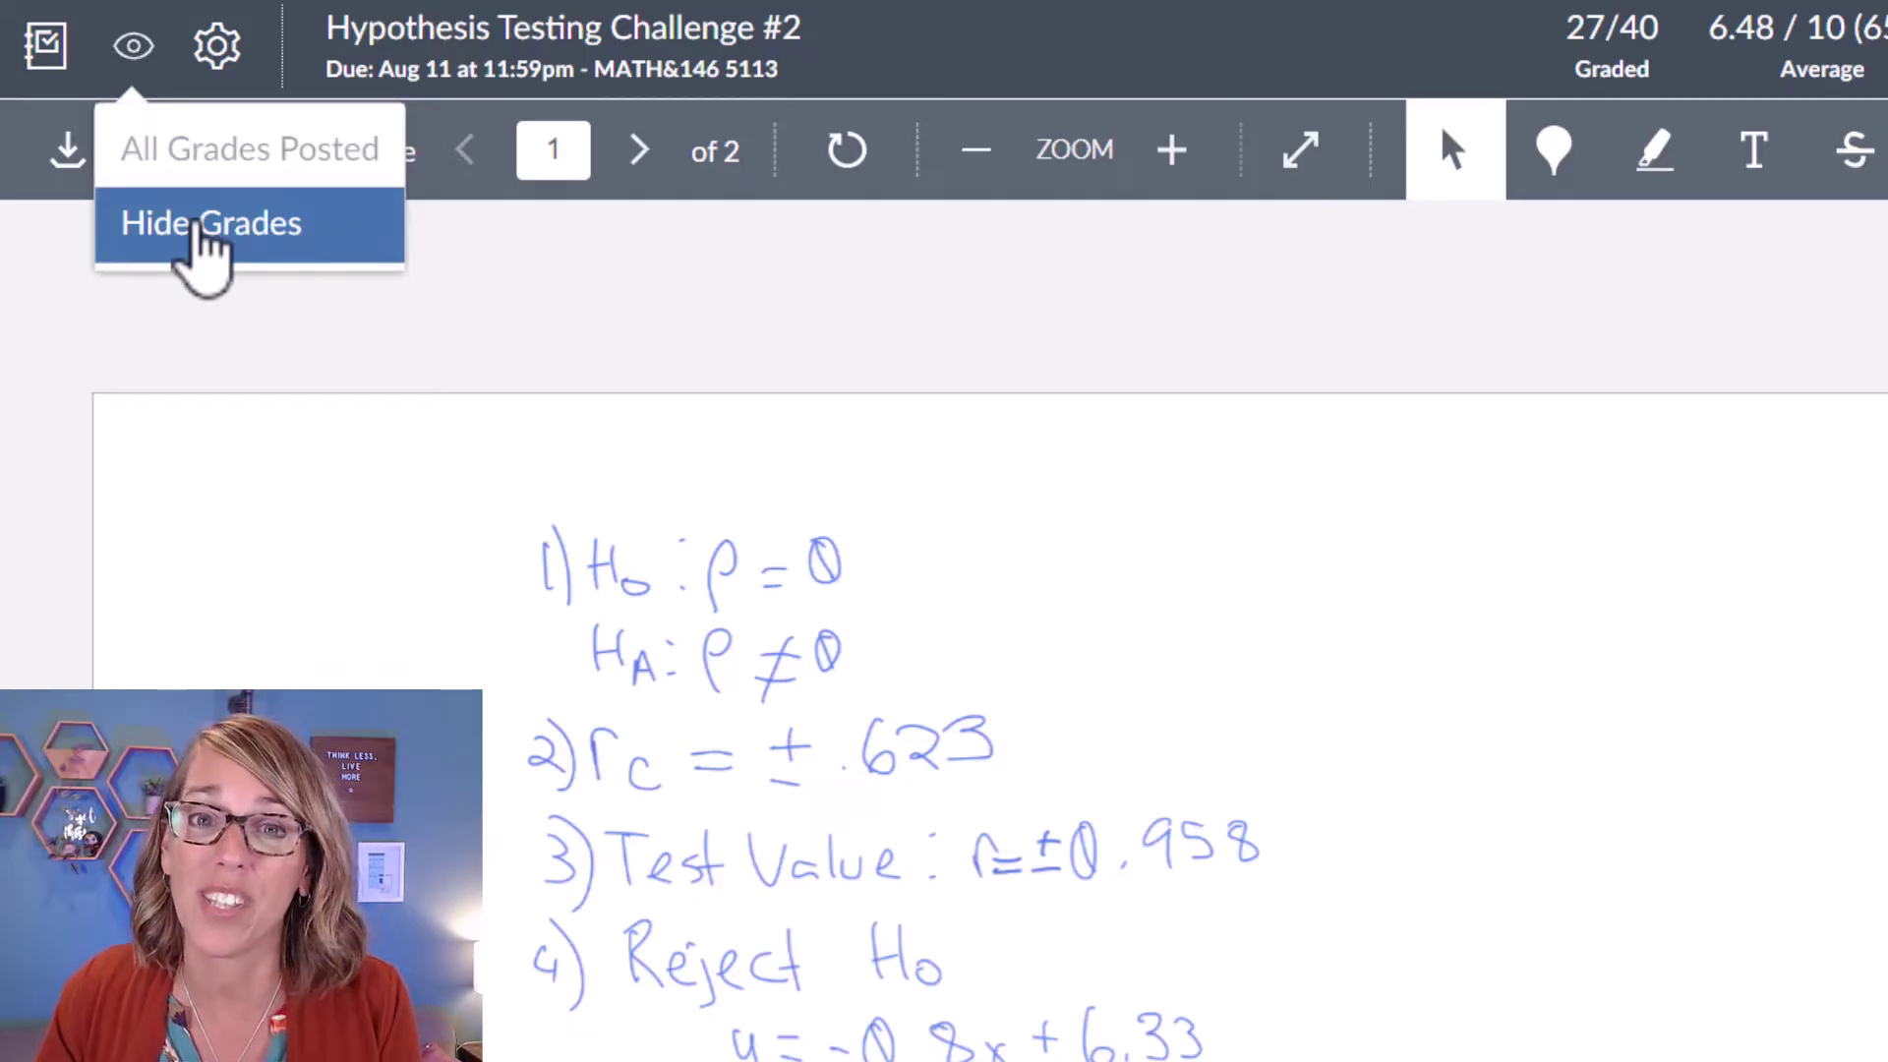
{"action": "left_click", "coordinate": [442, 118]}
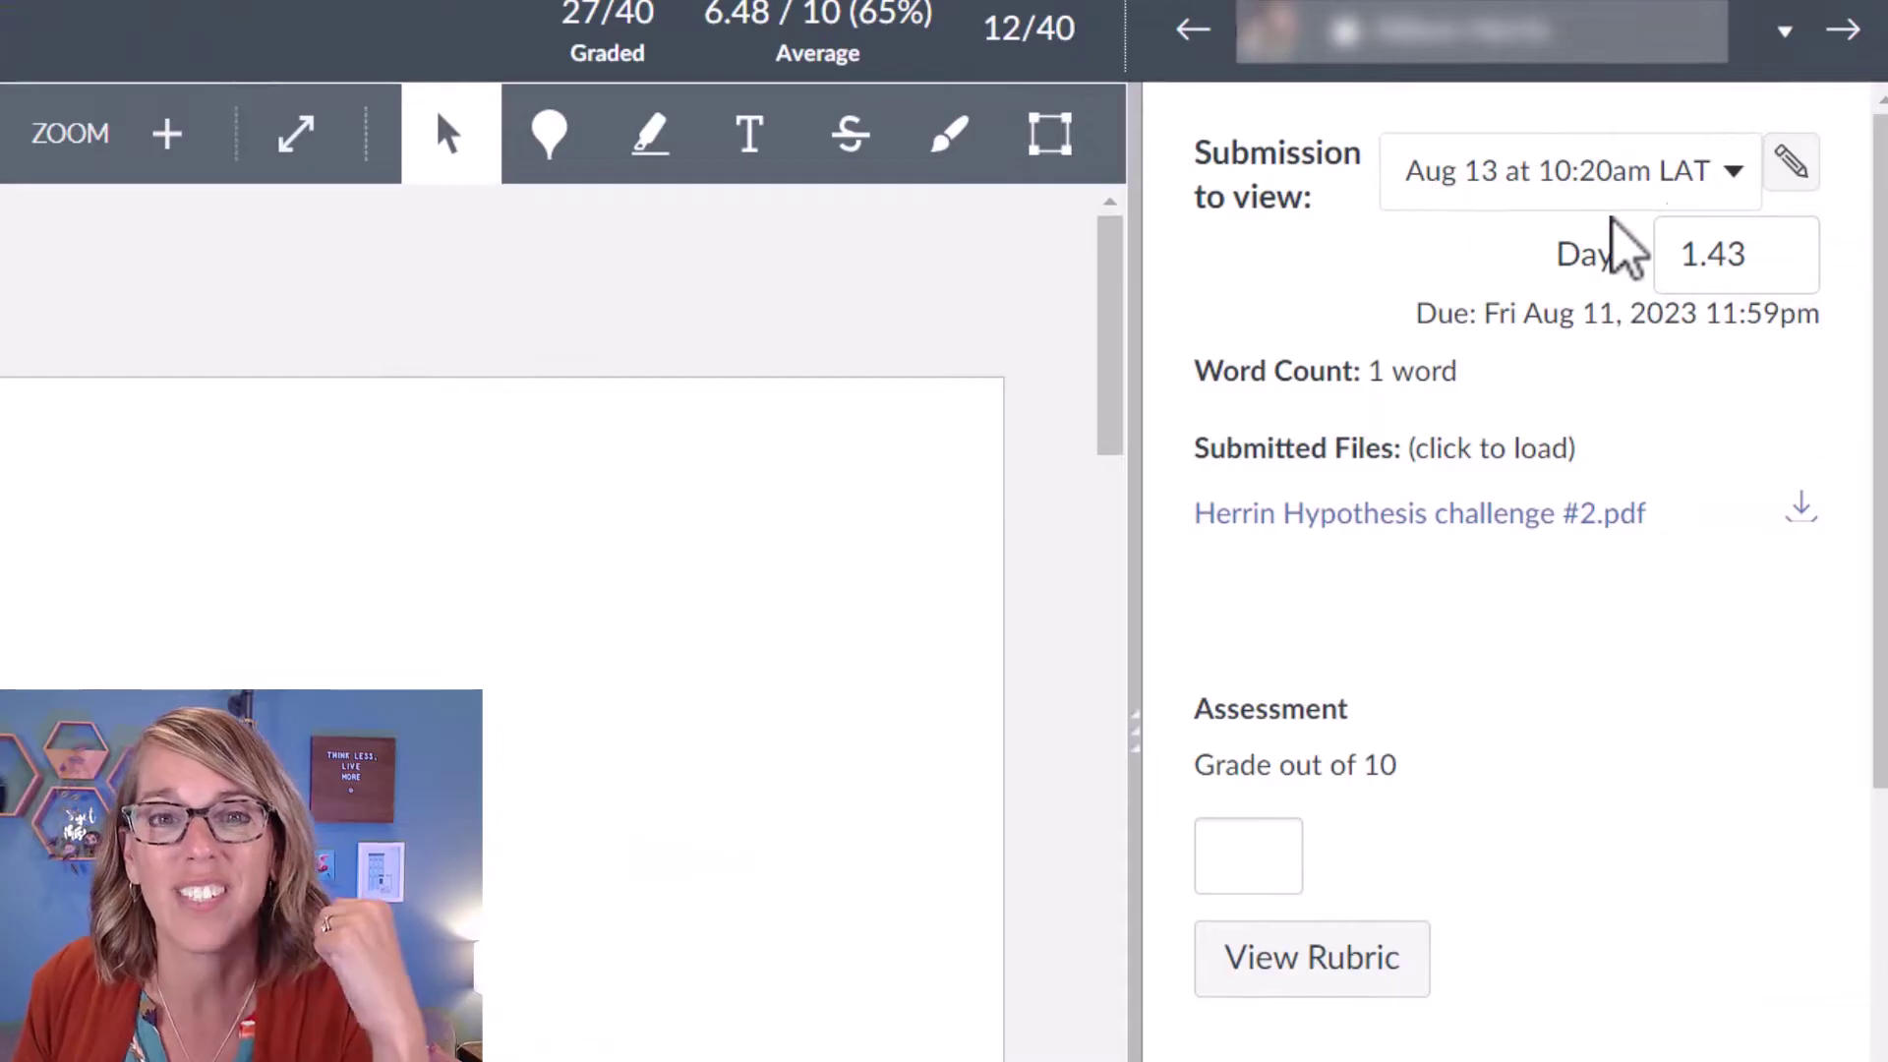
{"action": "left_click", "coordinate": [1728, 170]}
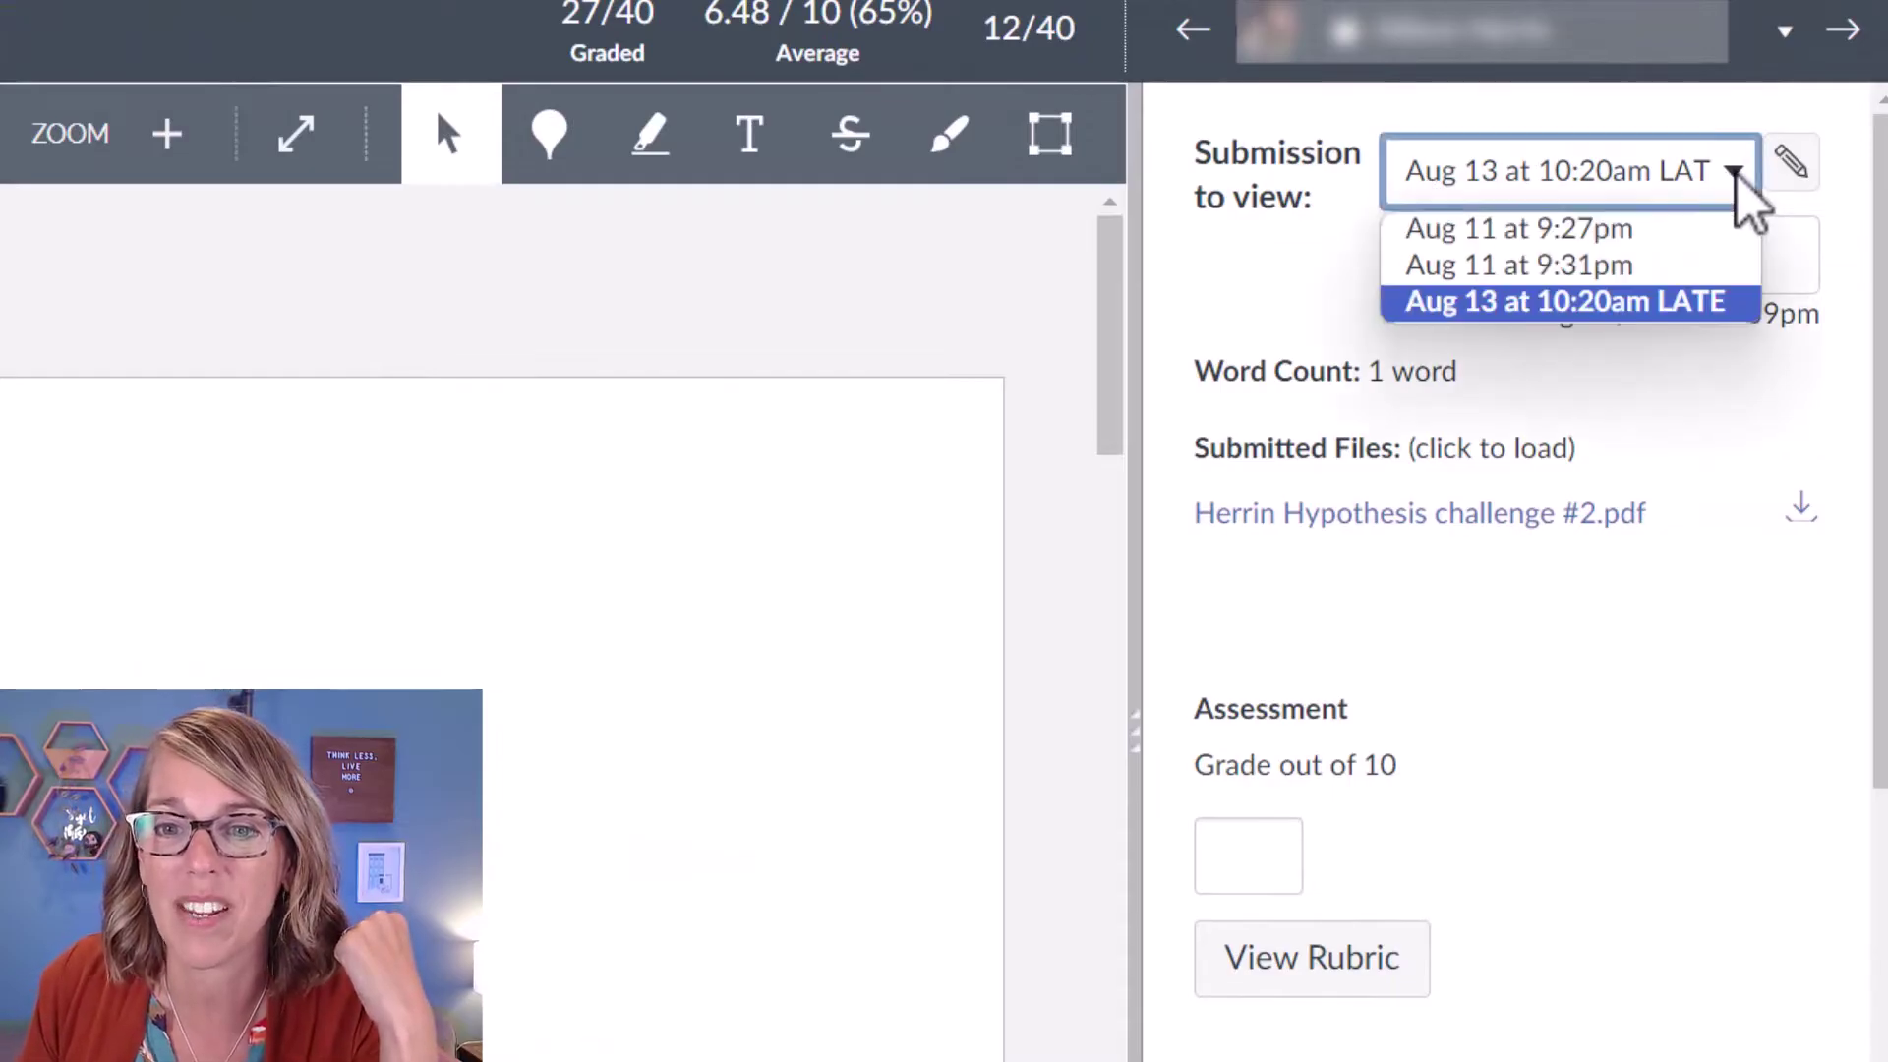
{"action": "left_click", "coordinate": [1609, 267]}
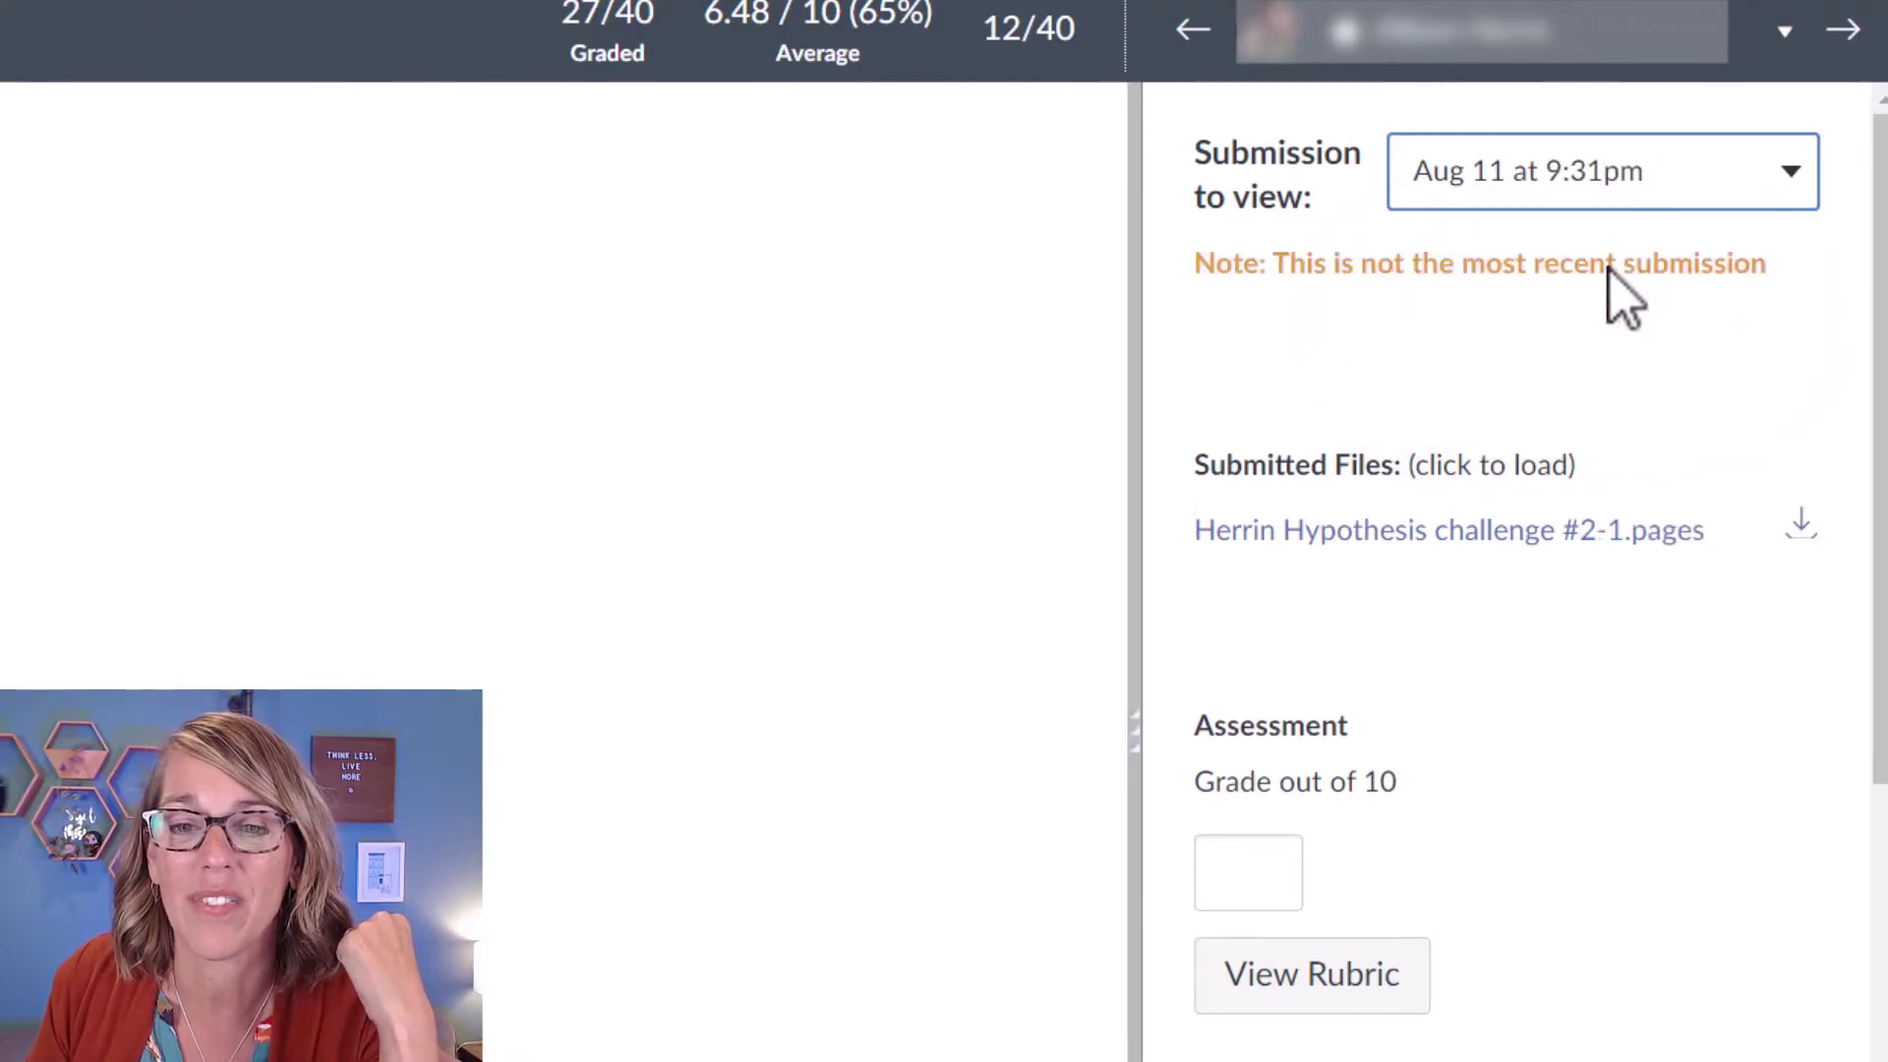
{"action": "left_click", "coordinate": [1787, 172]}
{"action": "left_click", "coordinate": [1692, 228]}
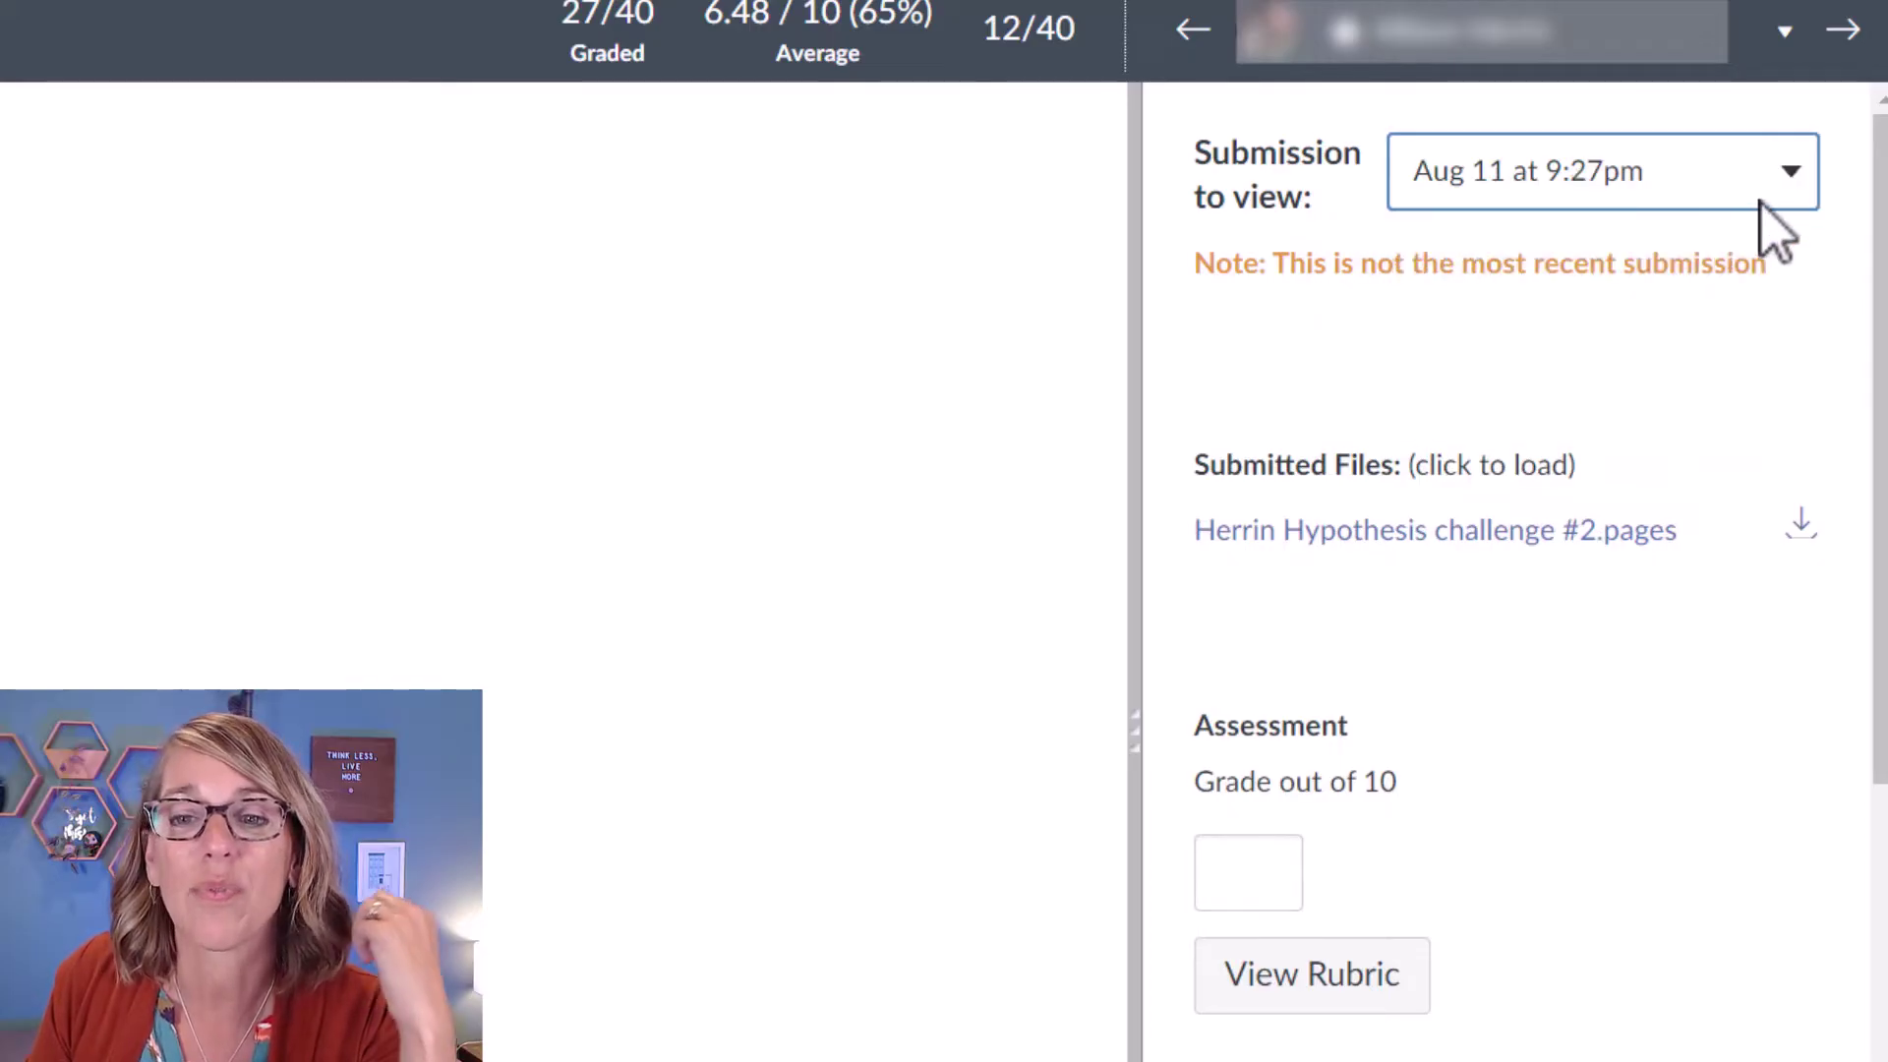
{"action": "left_click", "coordinate": [1789, 172]}
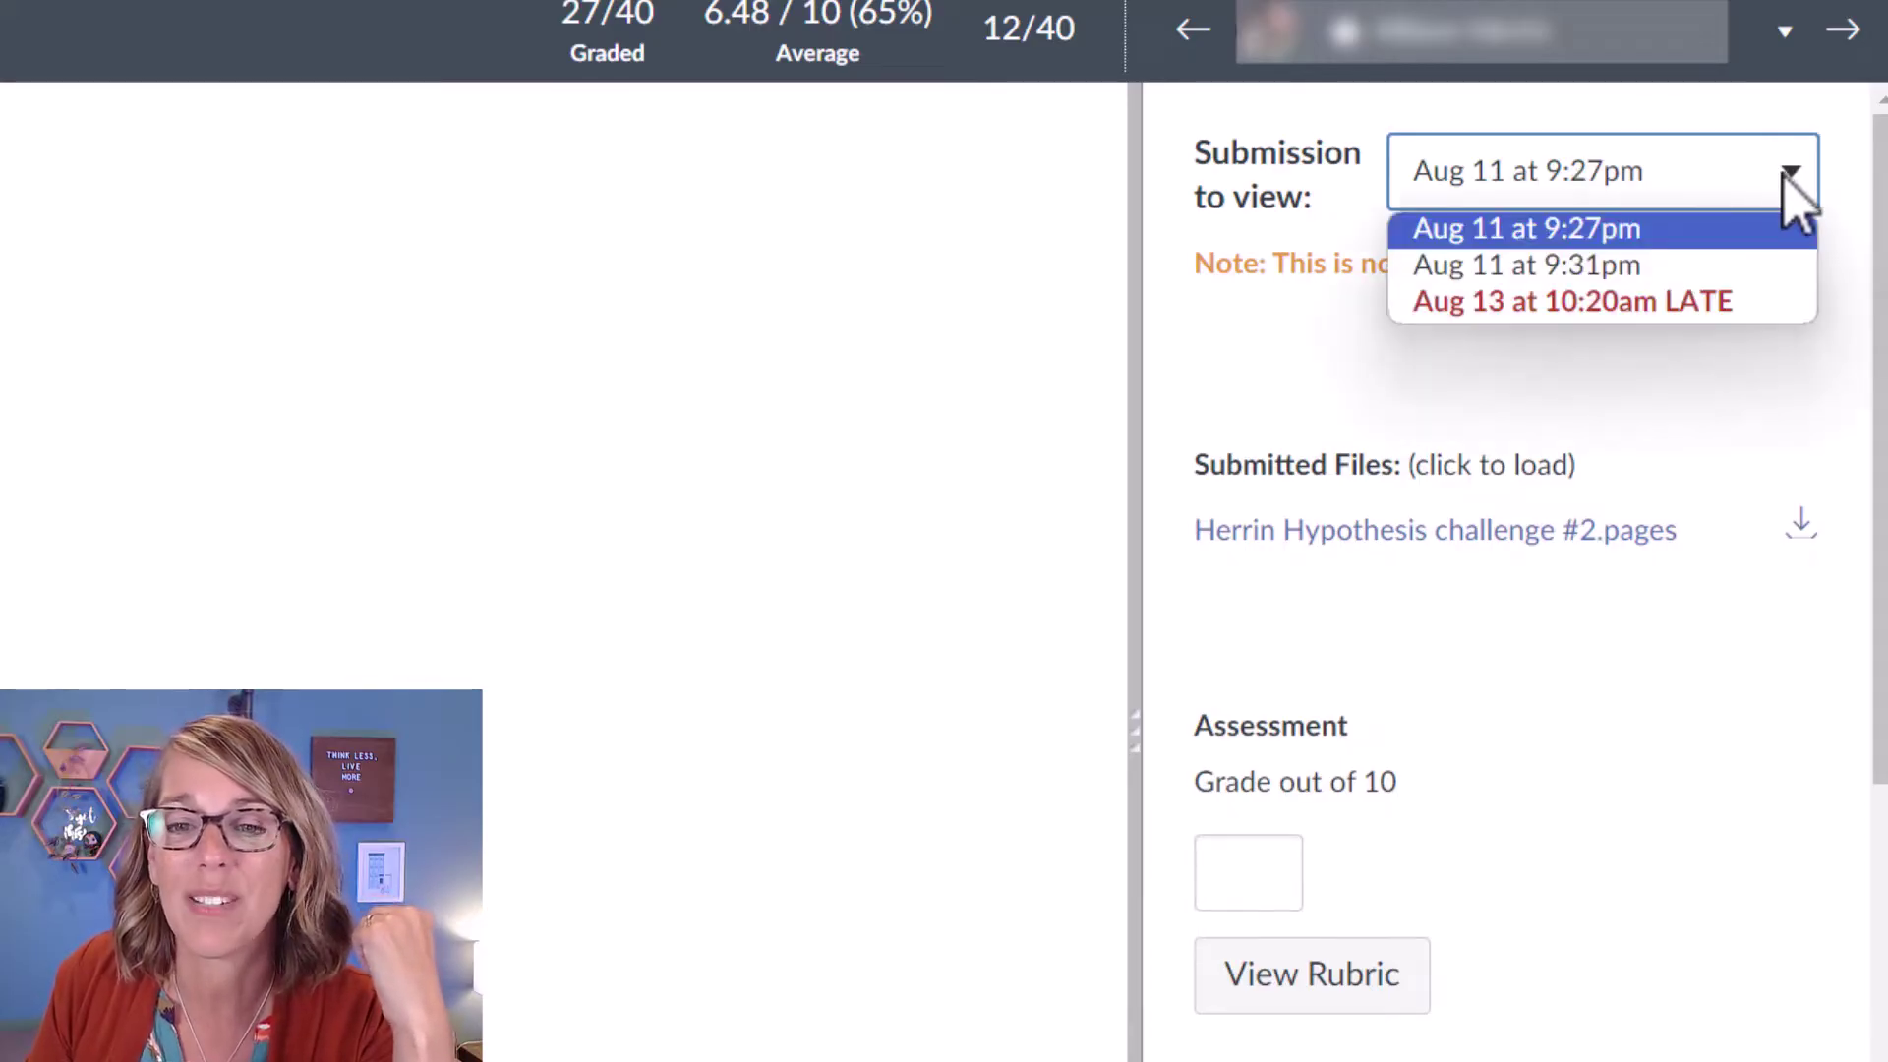
{"action": "left_click", "coordinate": [1652, 303]}
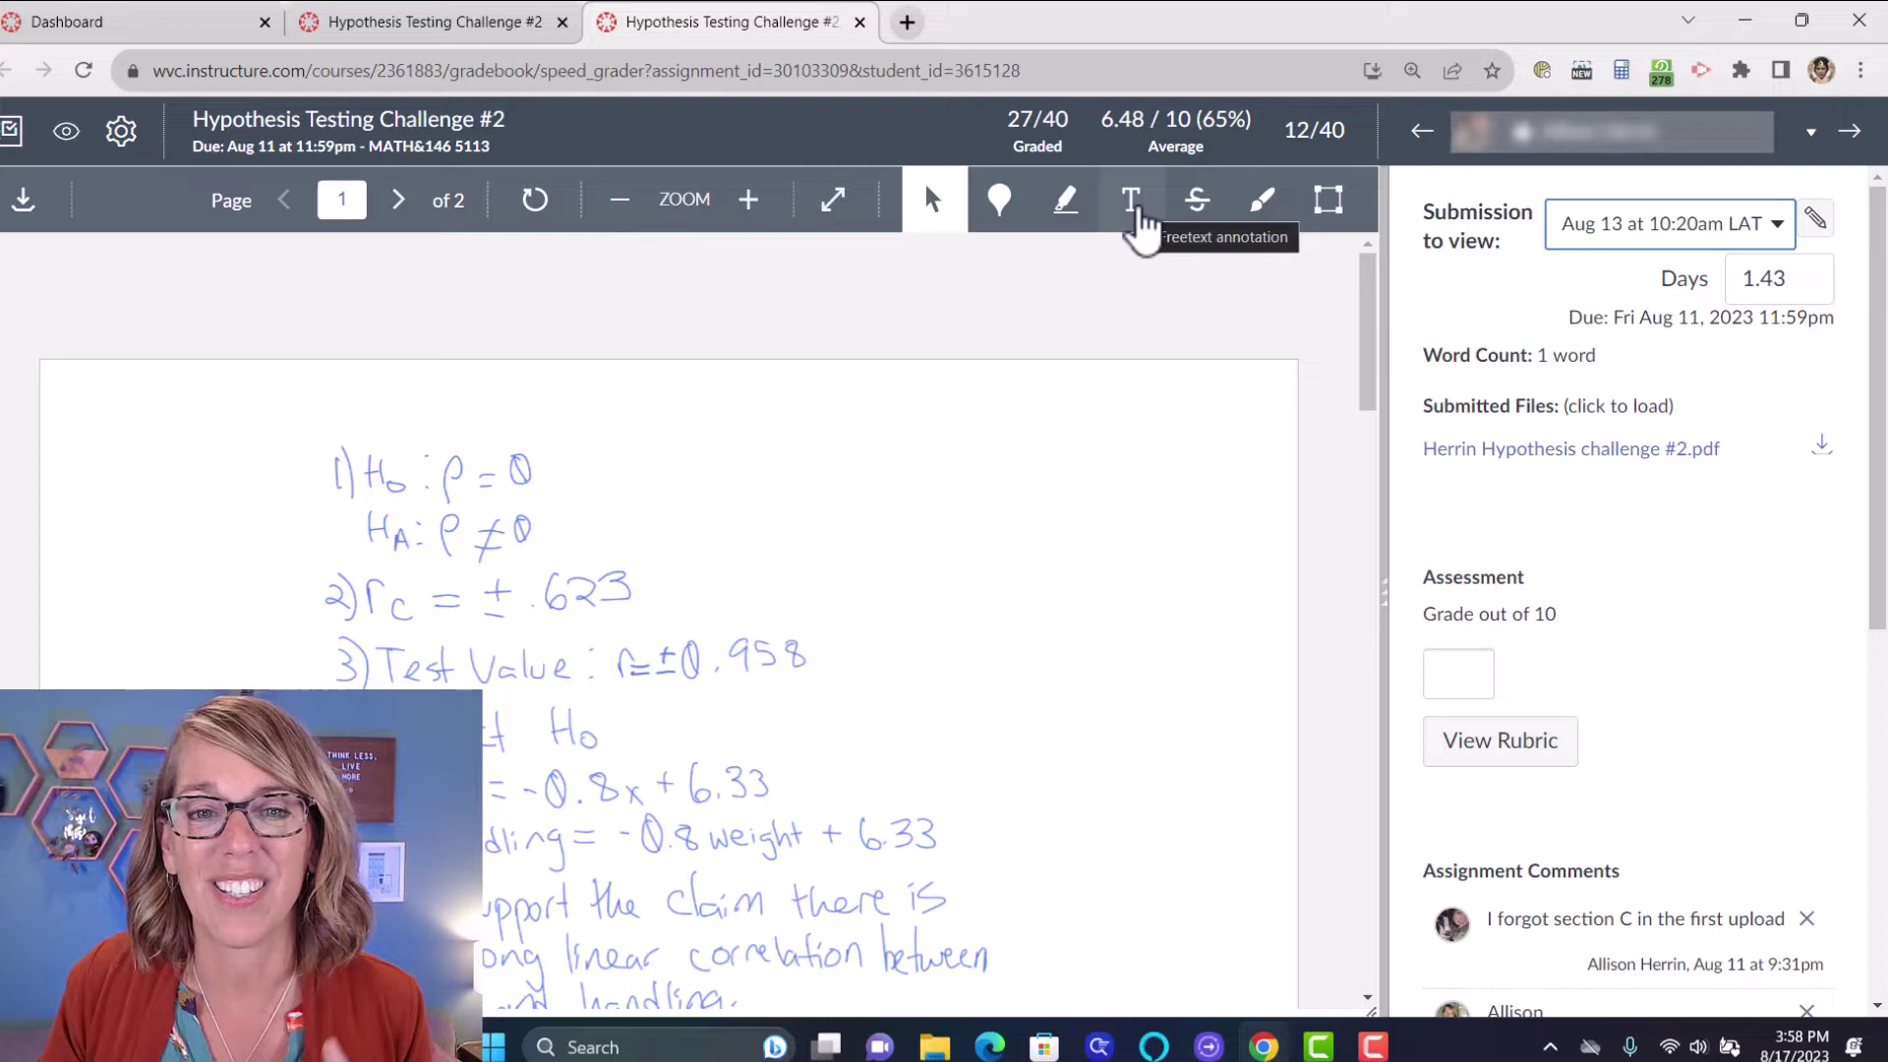
Add coloured text annotations 'Feedback goes here' and 'This looks great' on the PDF page
{"action": "left_click", "coordinate": [1132, 201]}
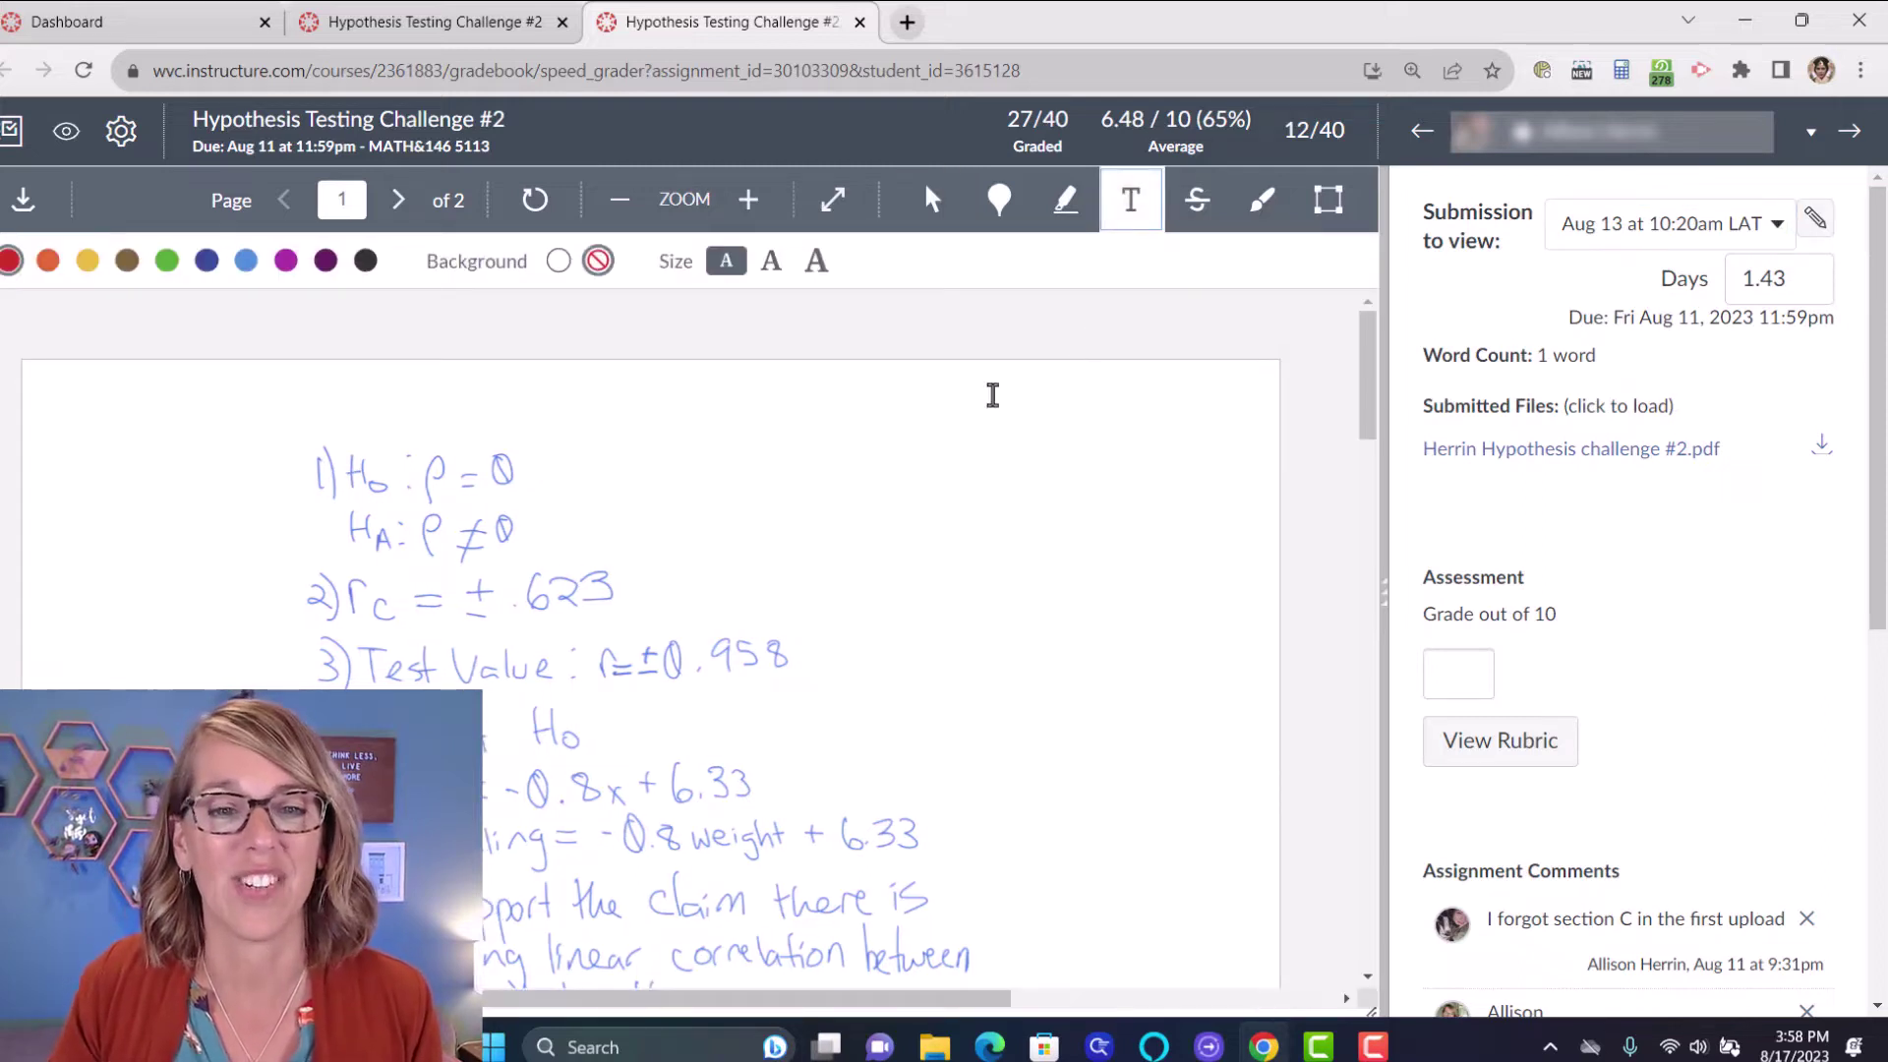
{"action": "left_click", "coordinate": [206, 260]}
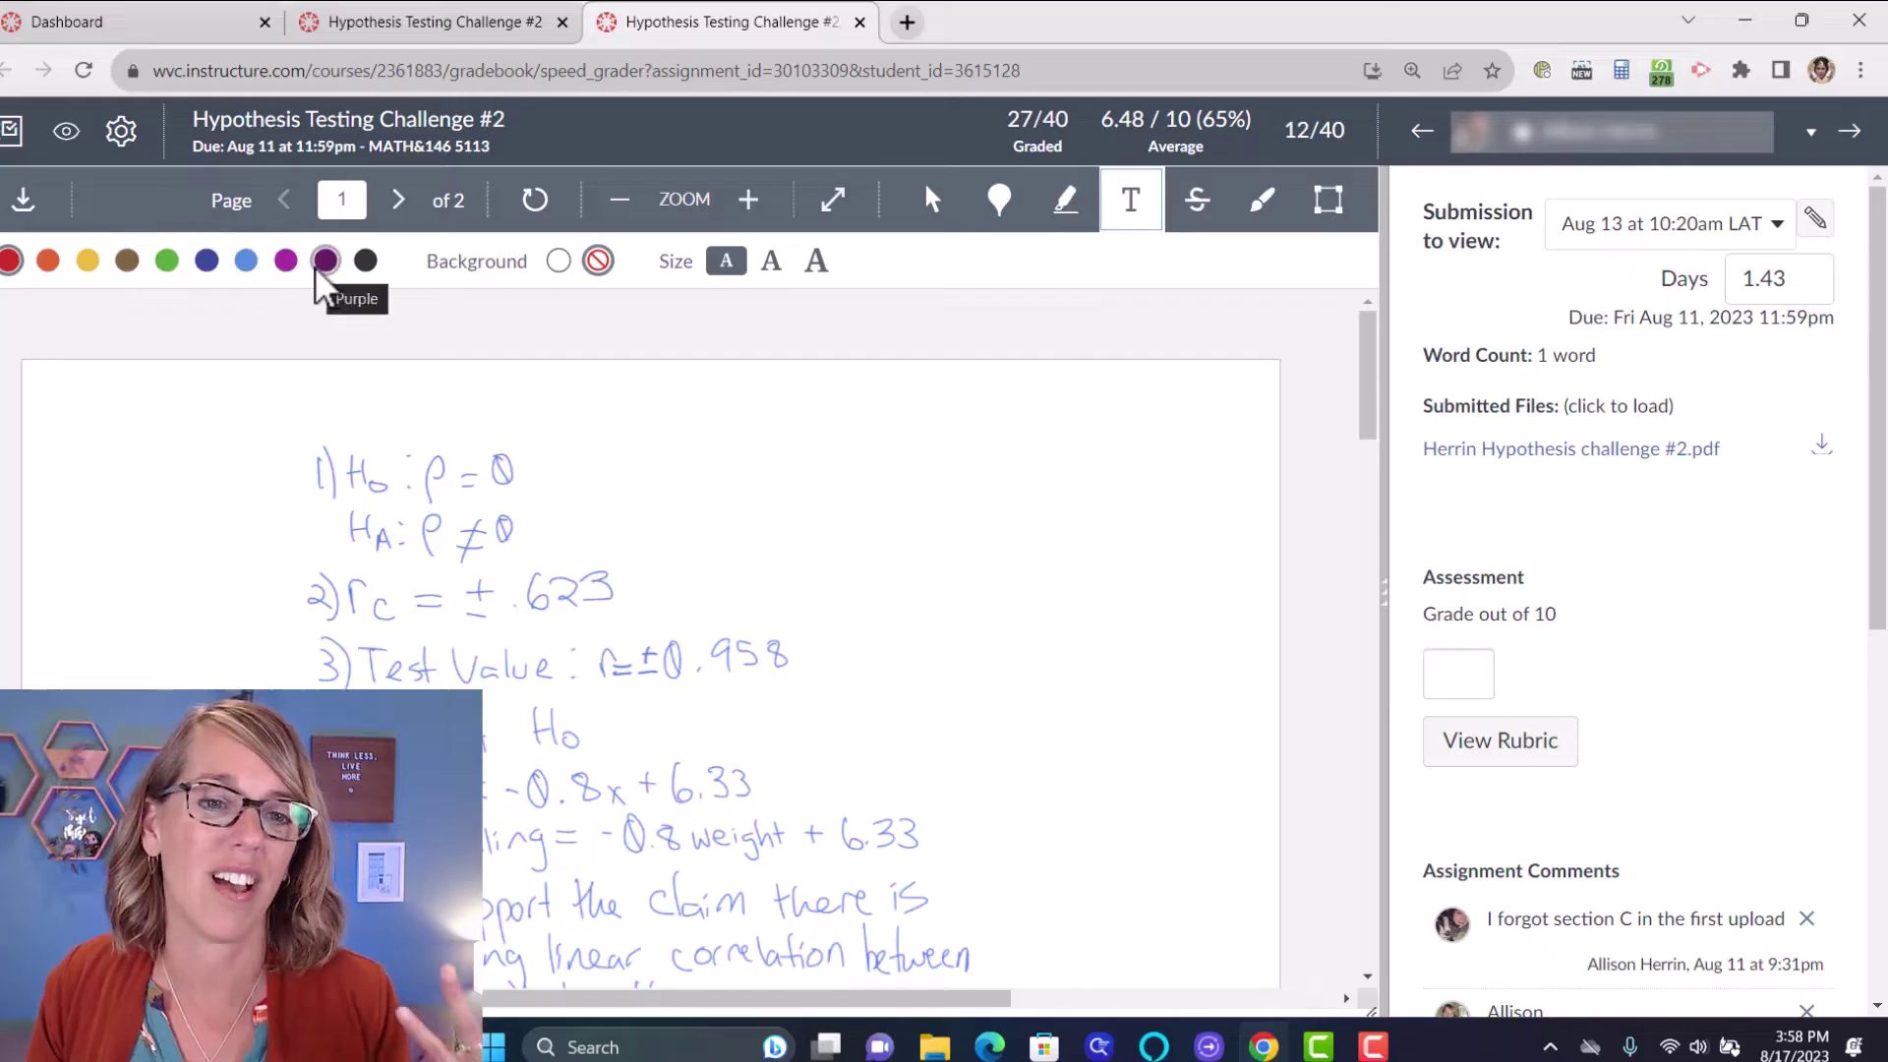
{"action": "left_click", "coordinate": [674, 478]}
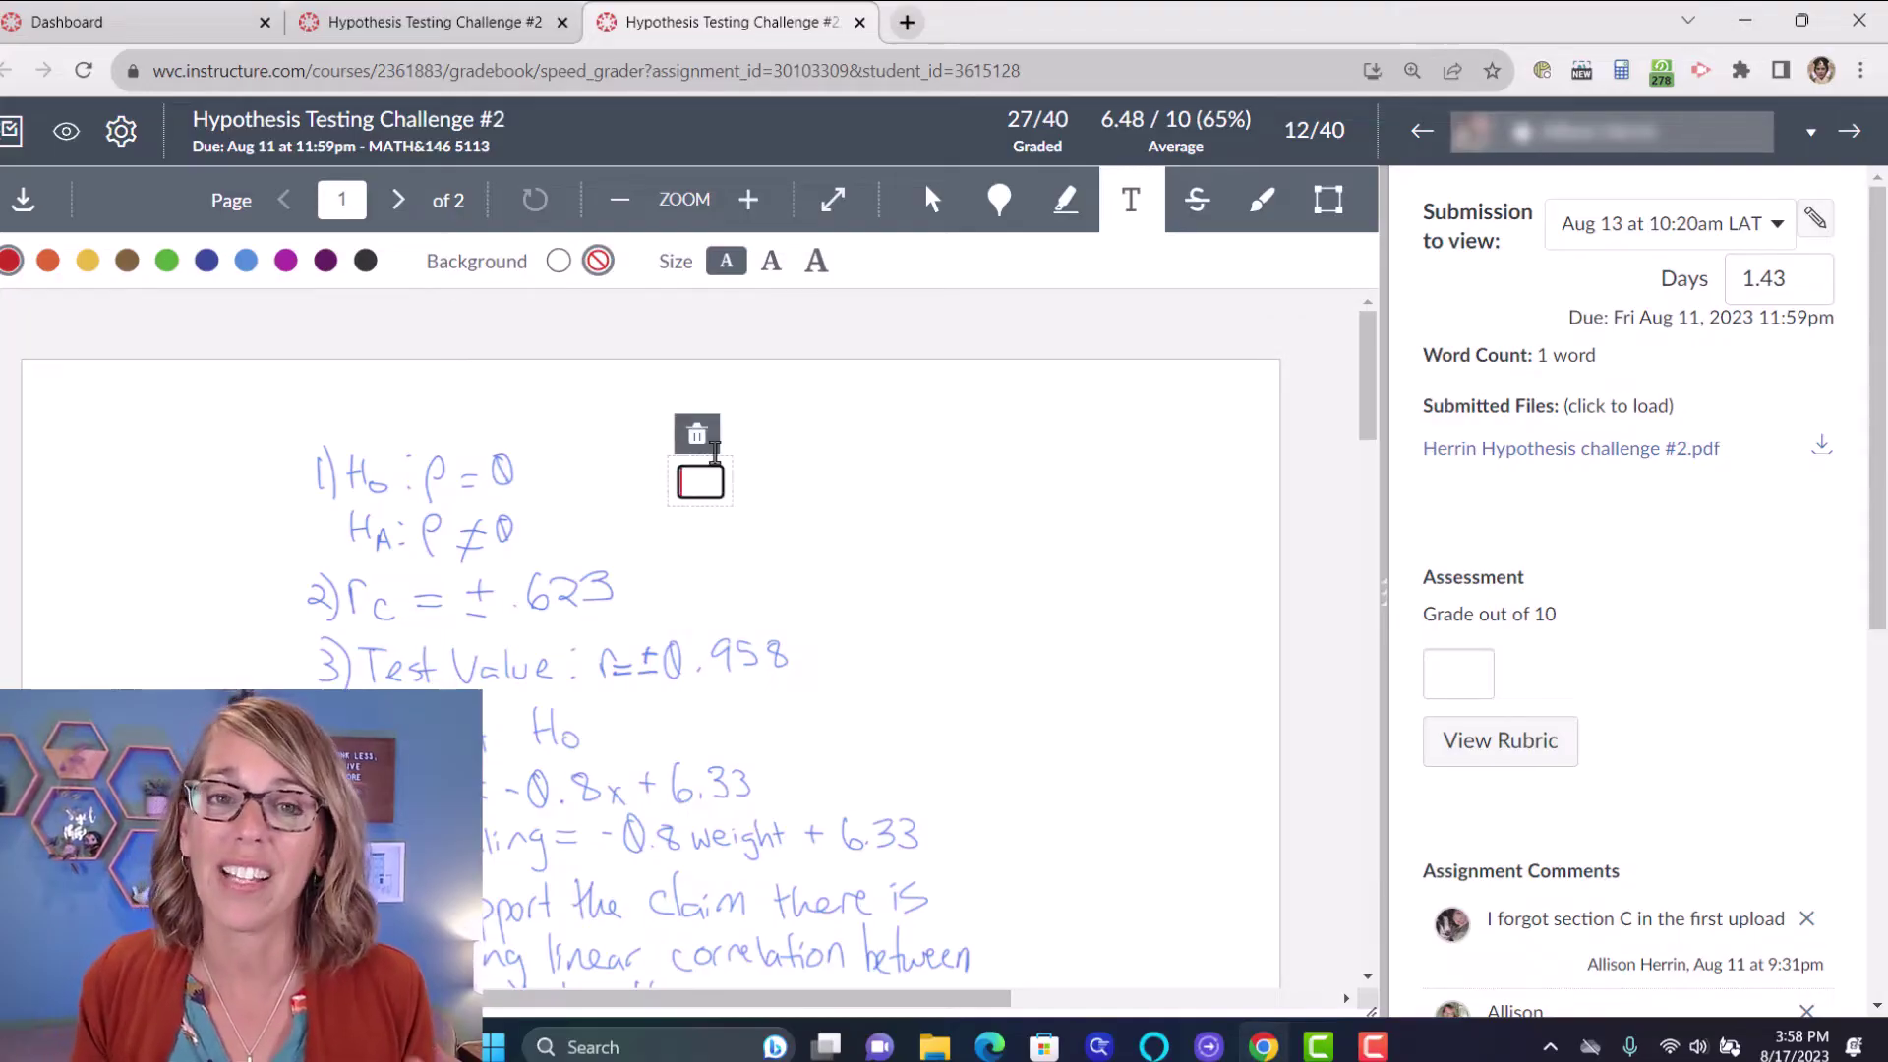
{"action": "type", "text": "Fe"}
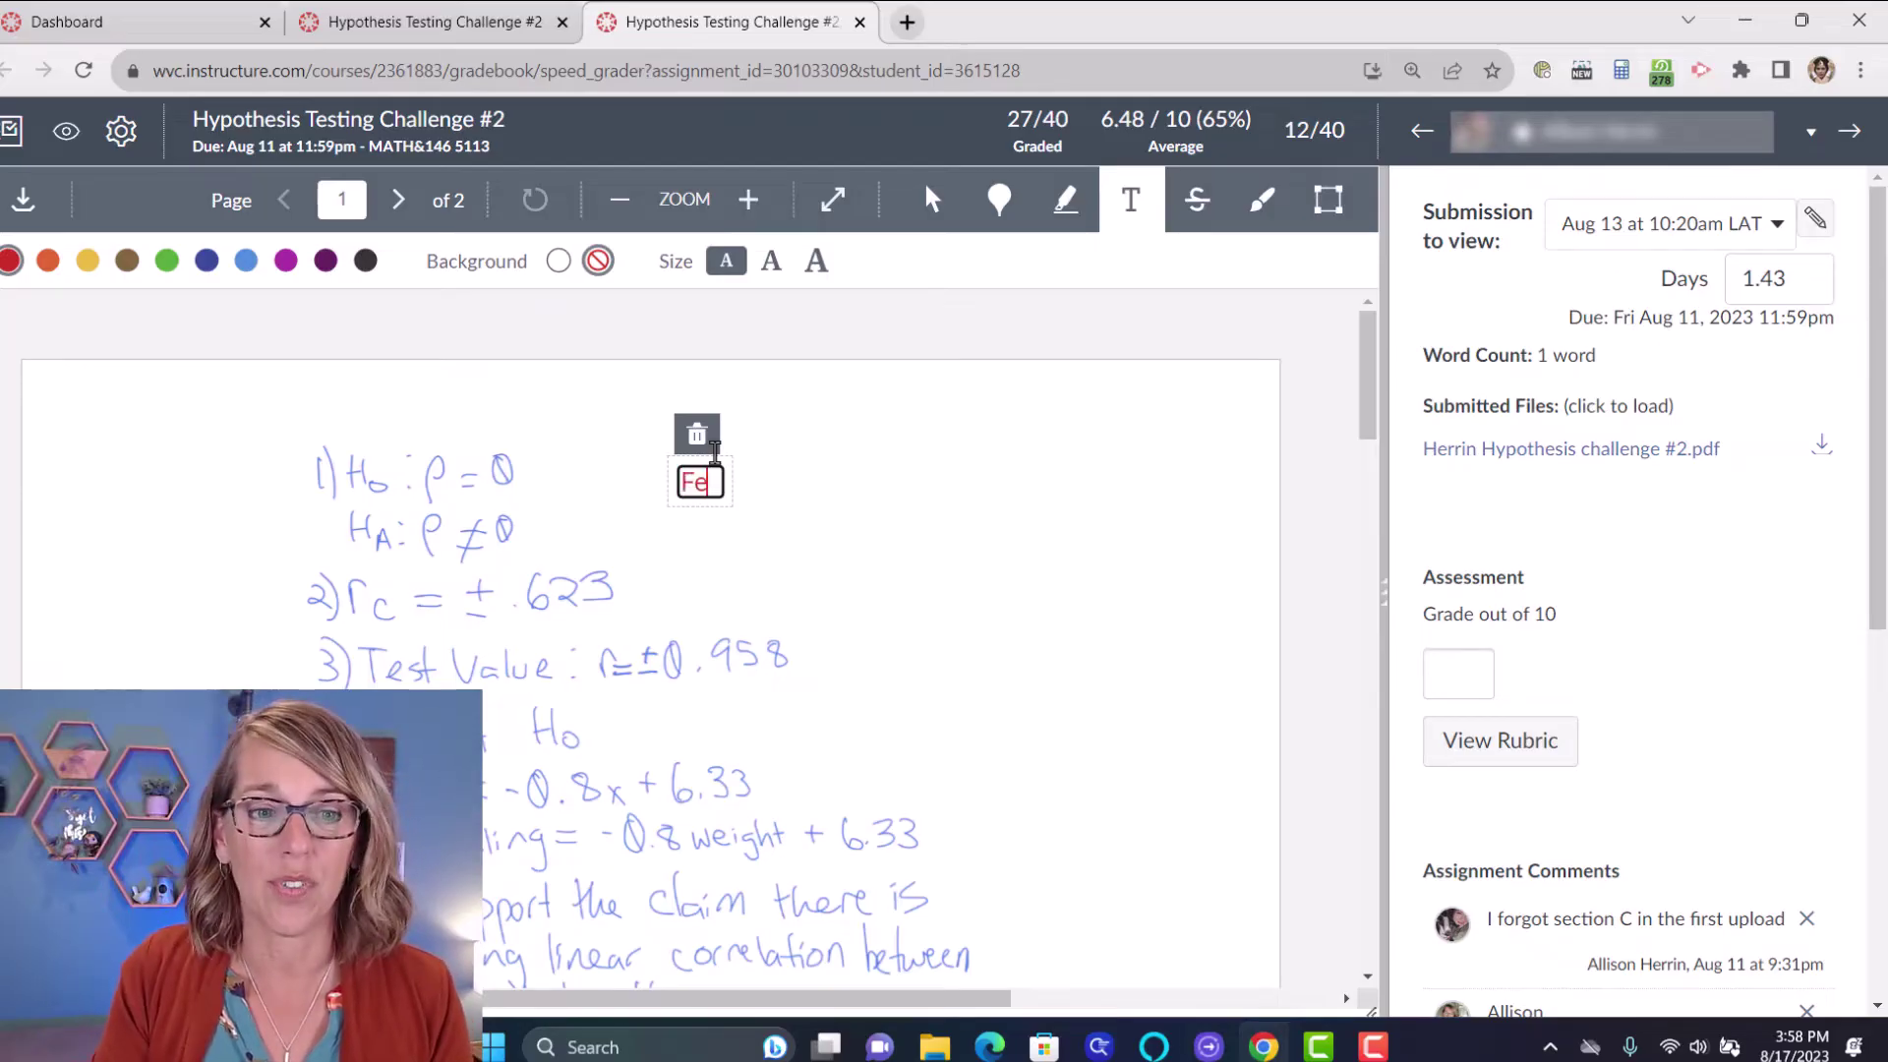
{"action": "type", "text": "edback goes here"}
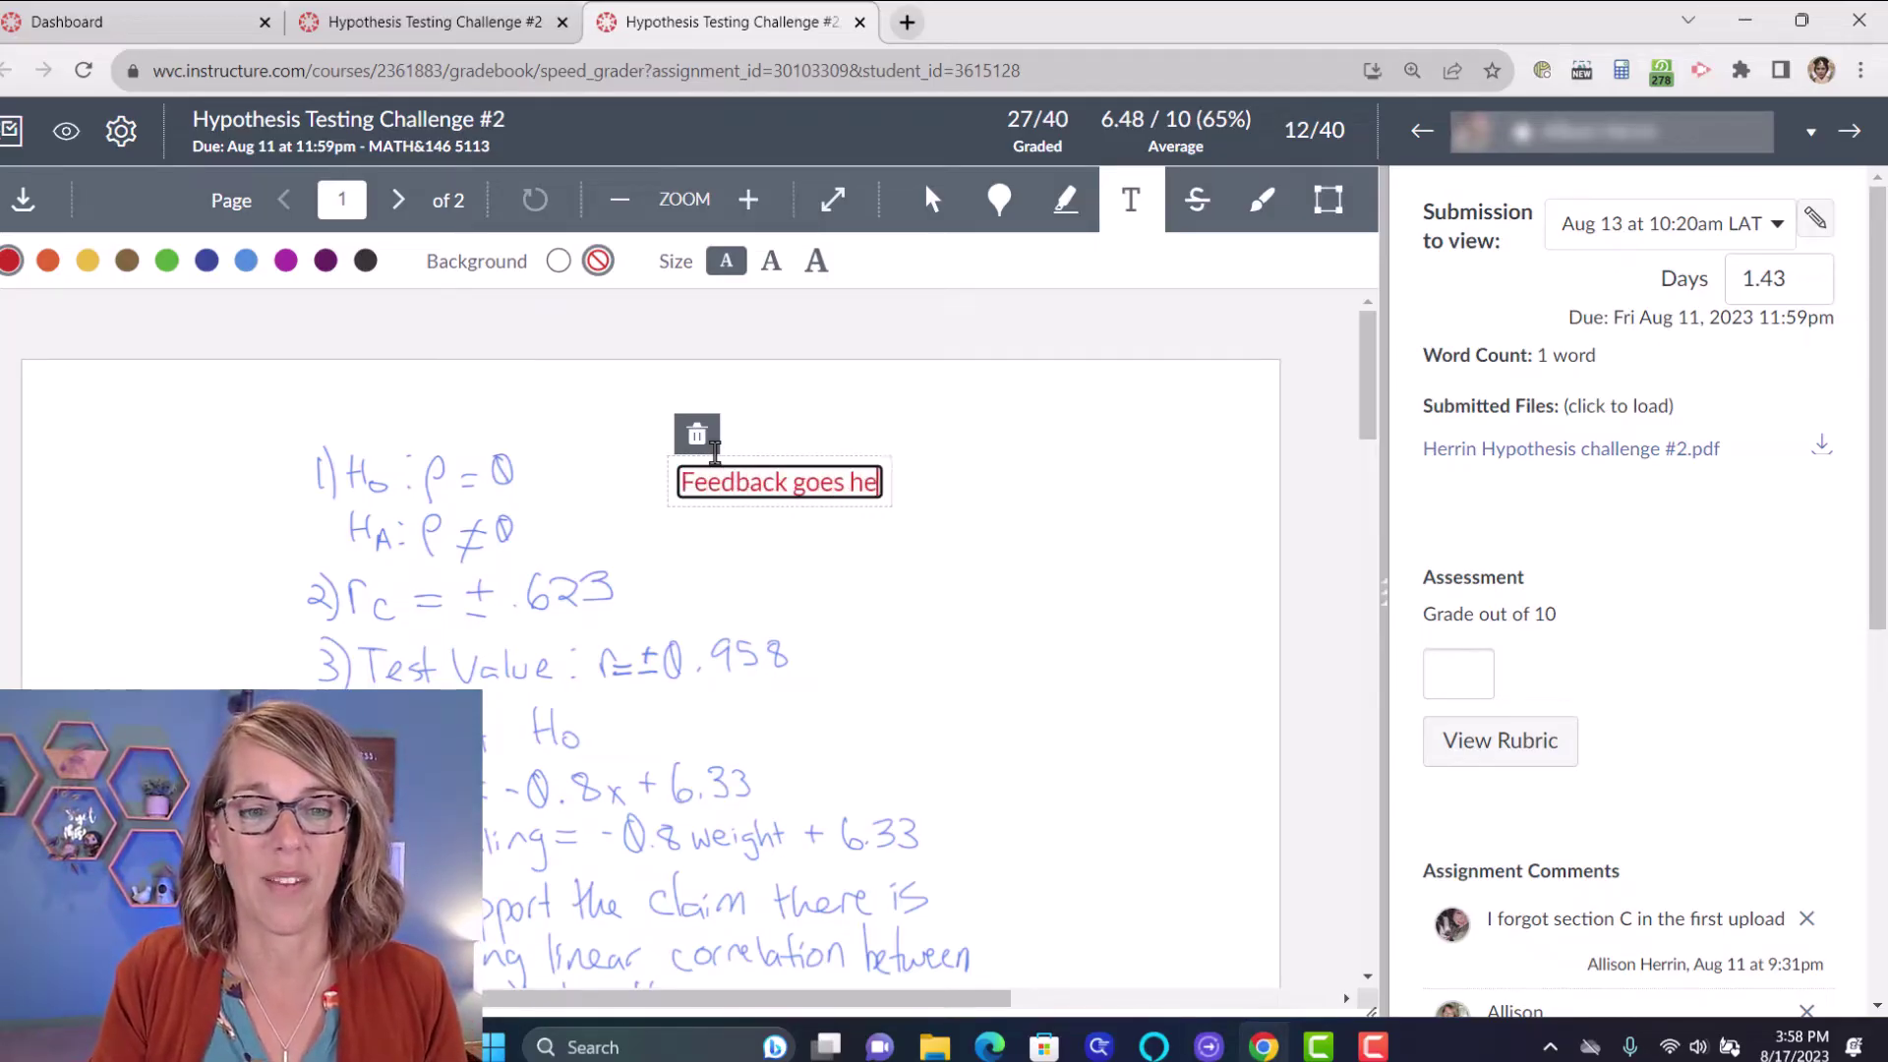
{"action": "left_click", "coordinate": [1004, 845]}
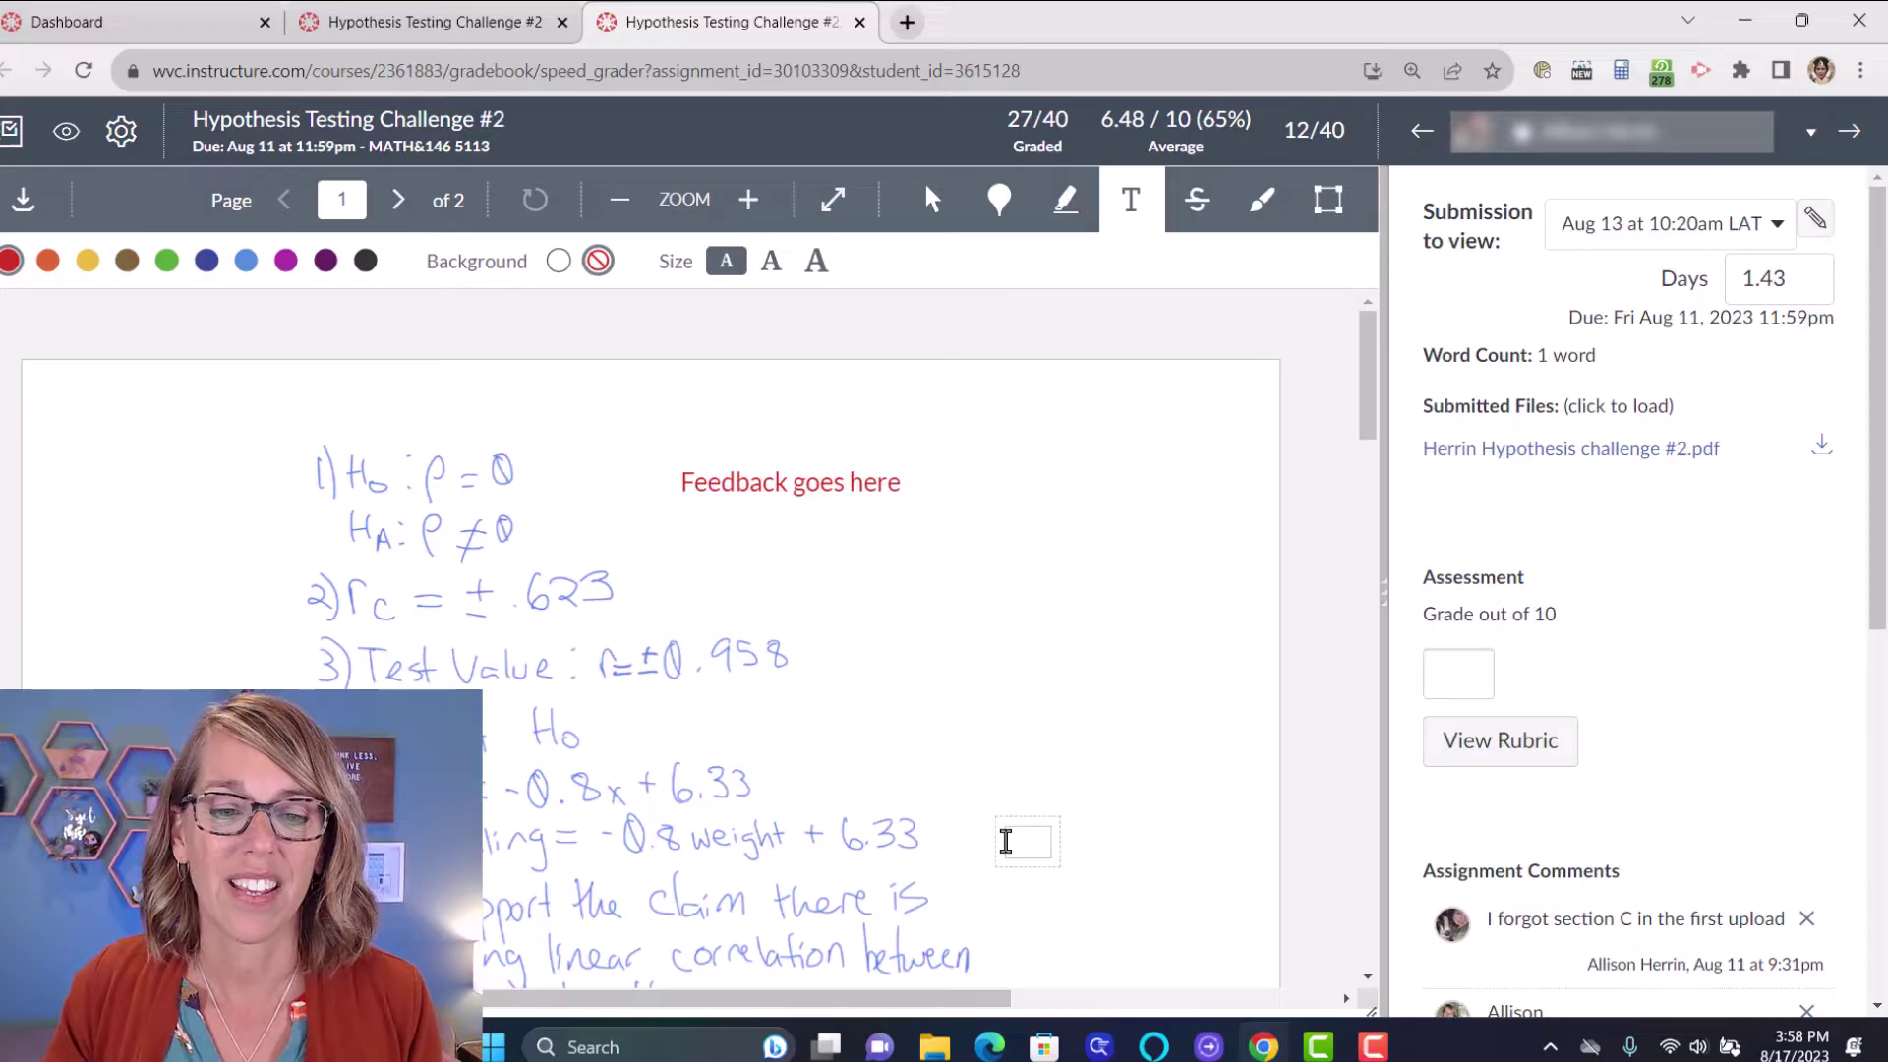
{"action": "left_click", "coordinate": [1004, 843]}
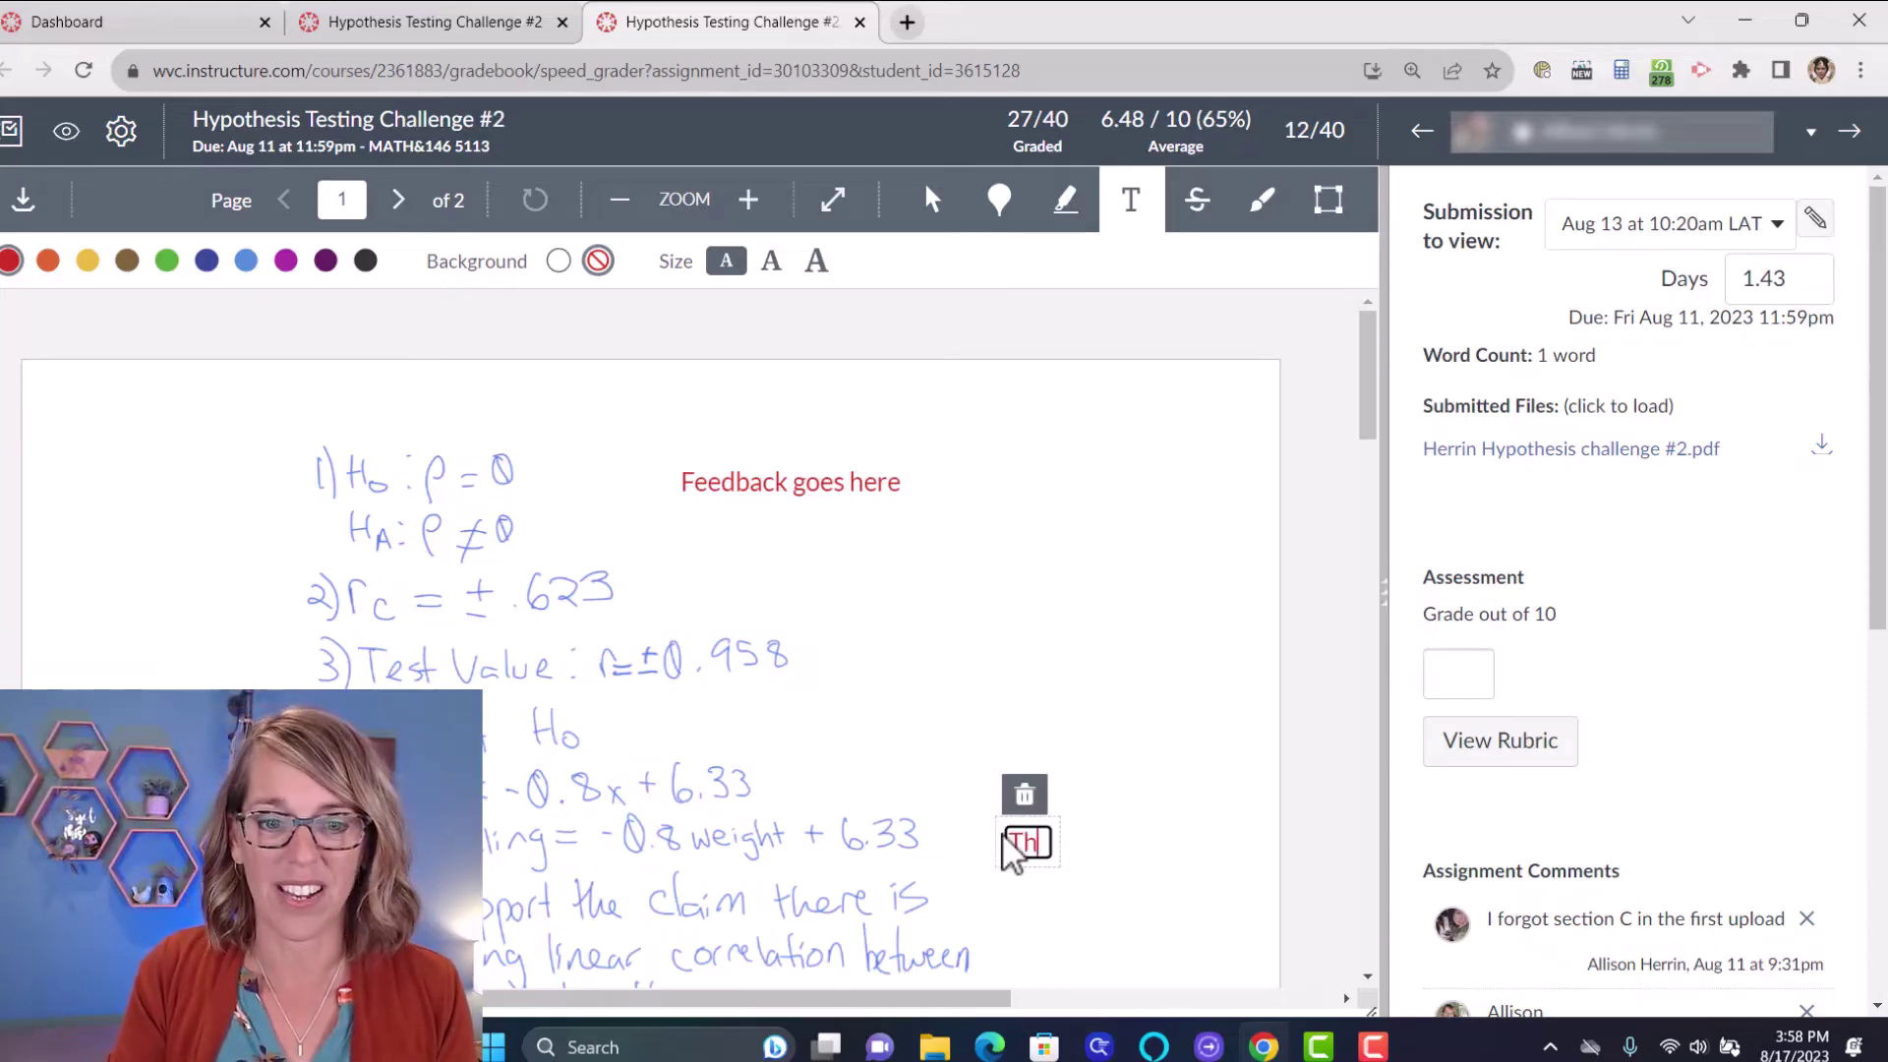
{"action": "type", "text": "This looks great!"}
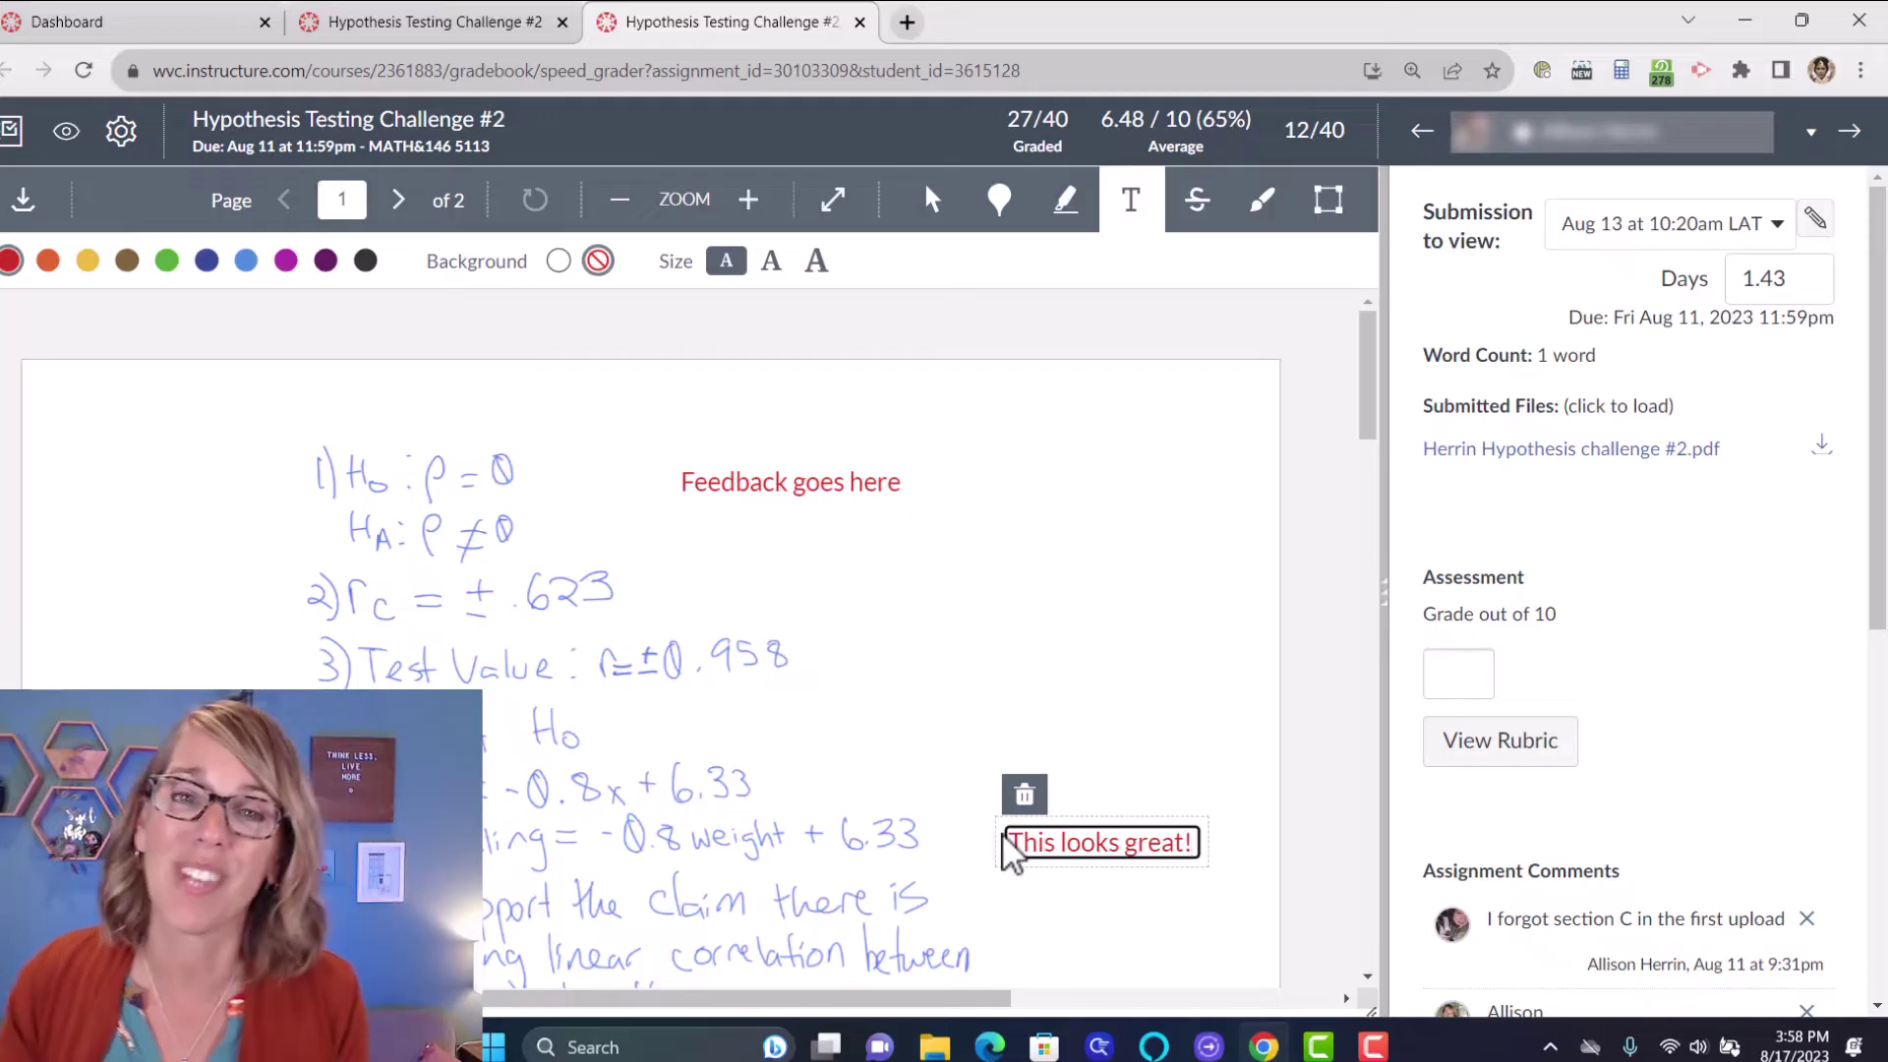
{"action": "left_click", "coordinate": [1045, 738]}
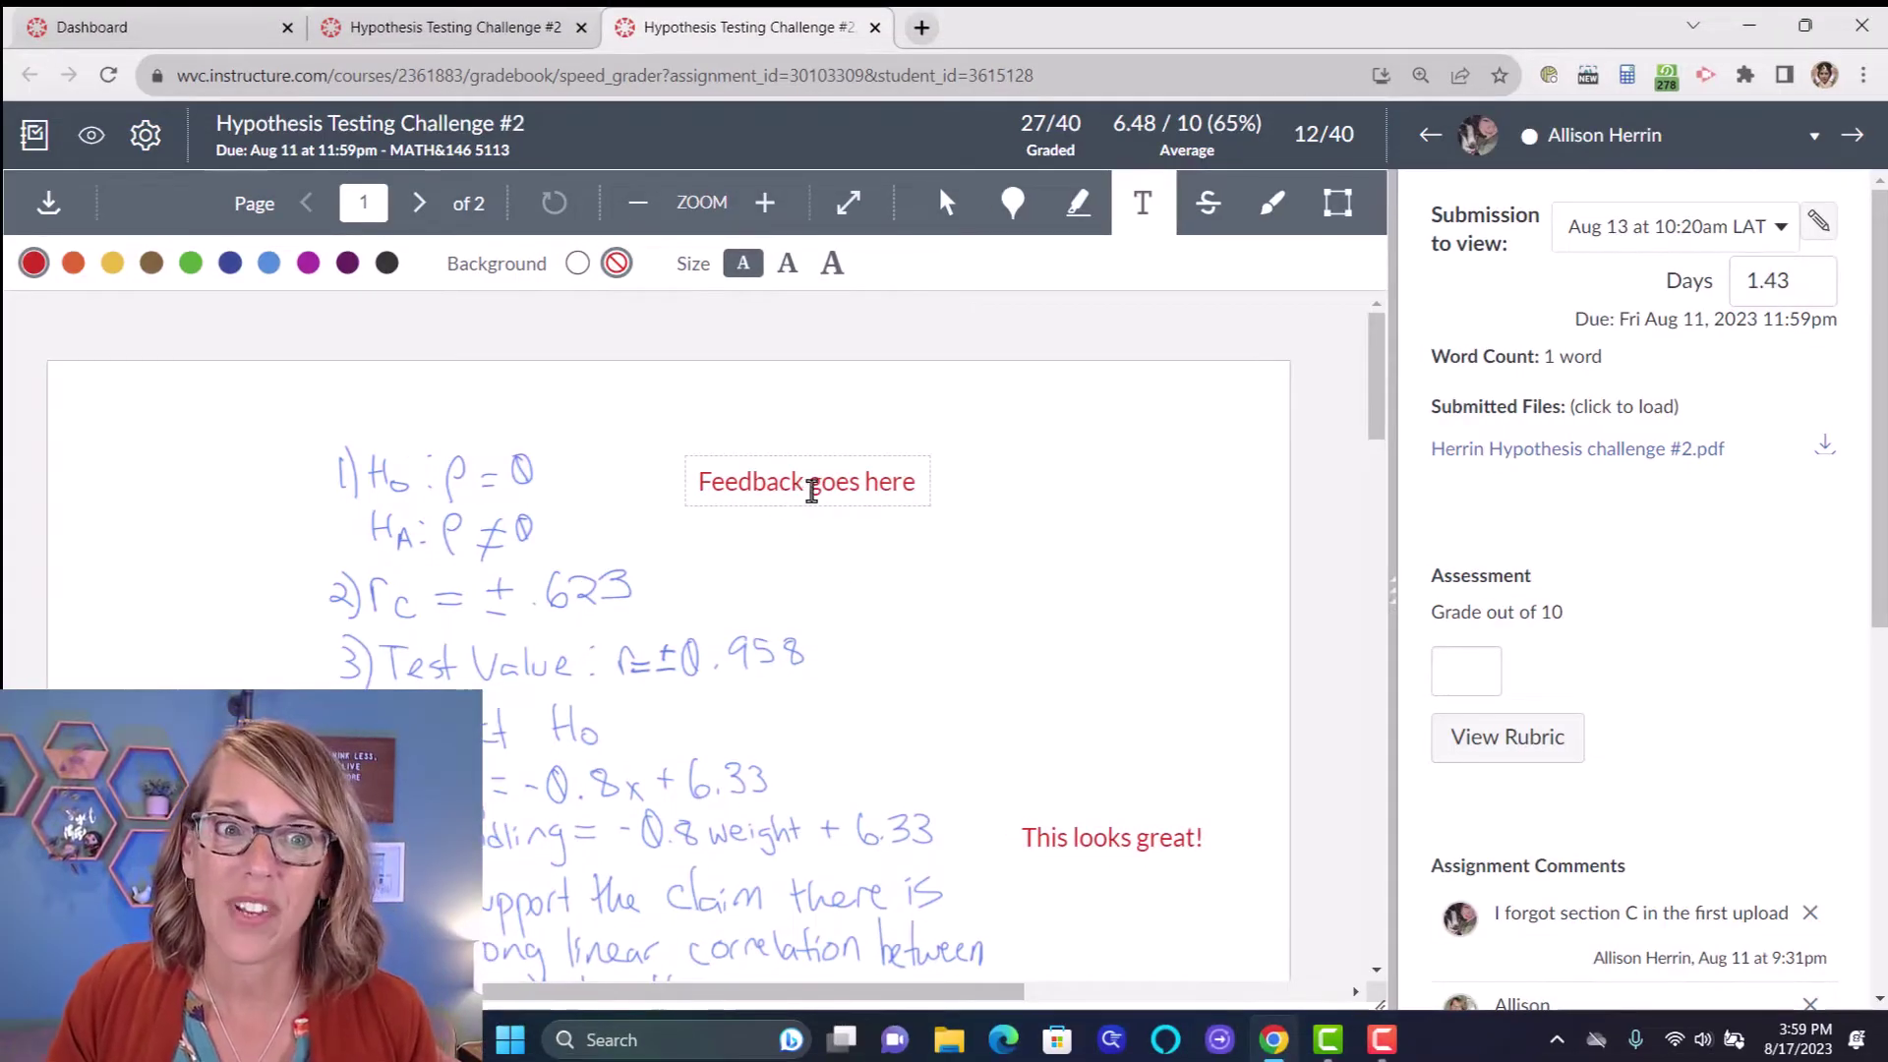
Delete both the 'Feedback goes here' and 'This looks great!' annotations, confirming each deletion
{"action": "left_click", "coordinate": [812, 490]}
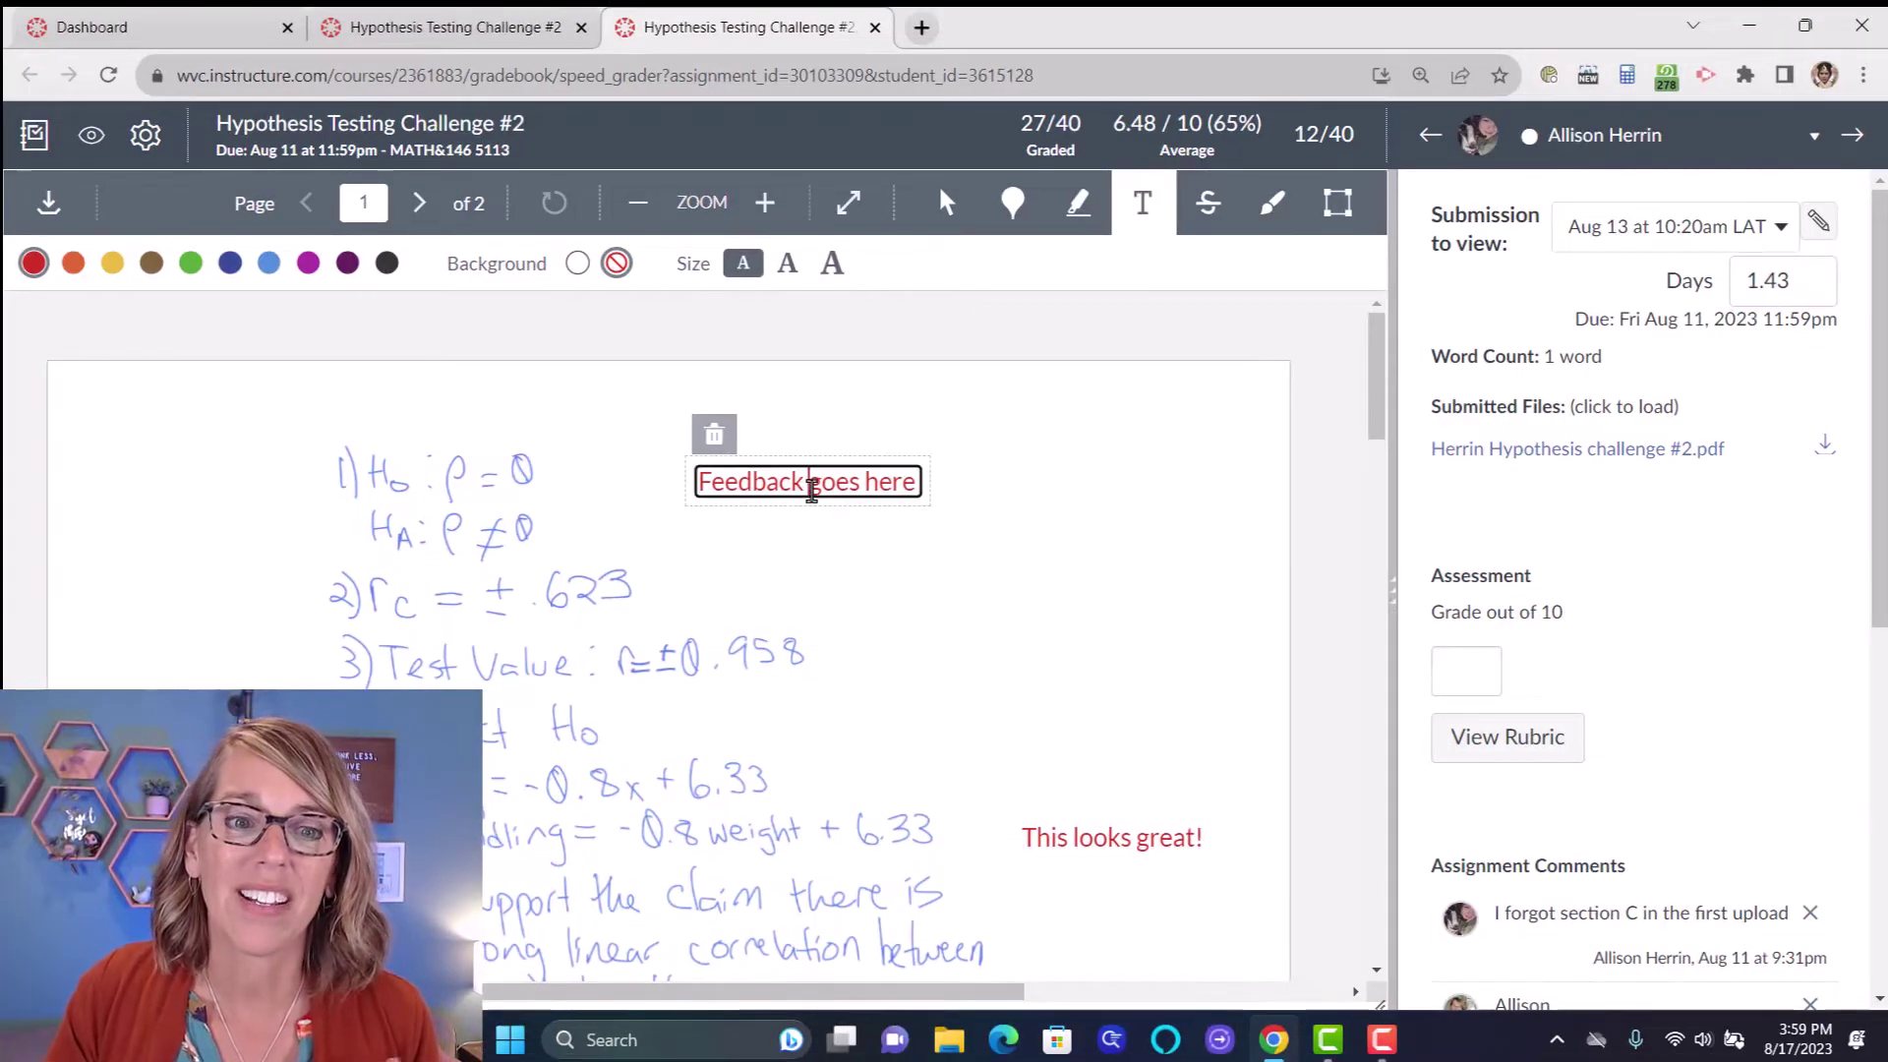
{"action": "left_click", "coordinate": [715, 438]}
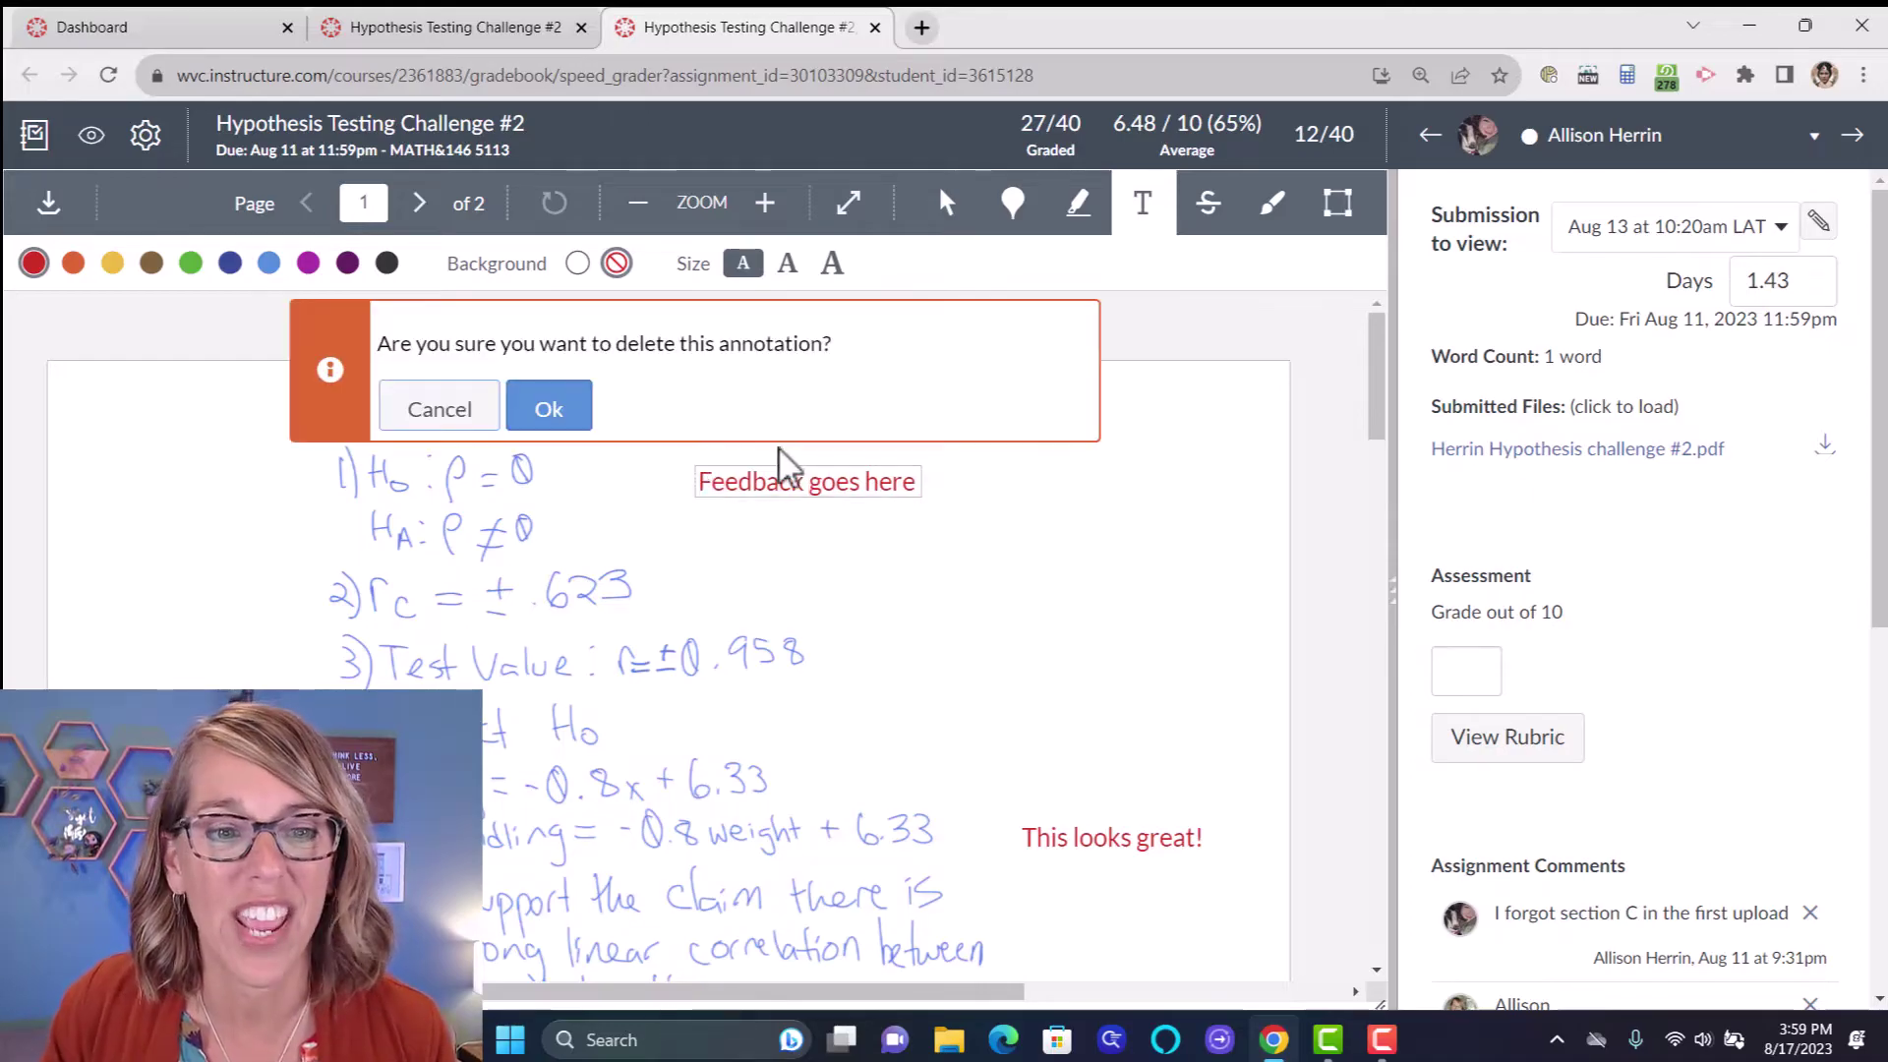
{"action": "left_click", "coordinate": [548, 411]}
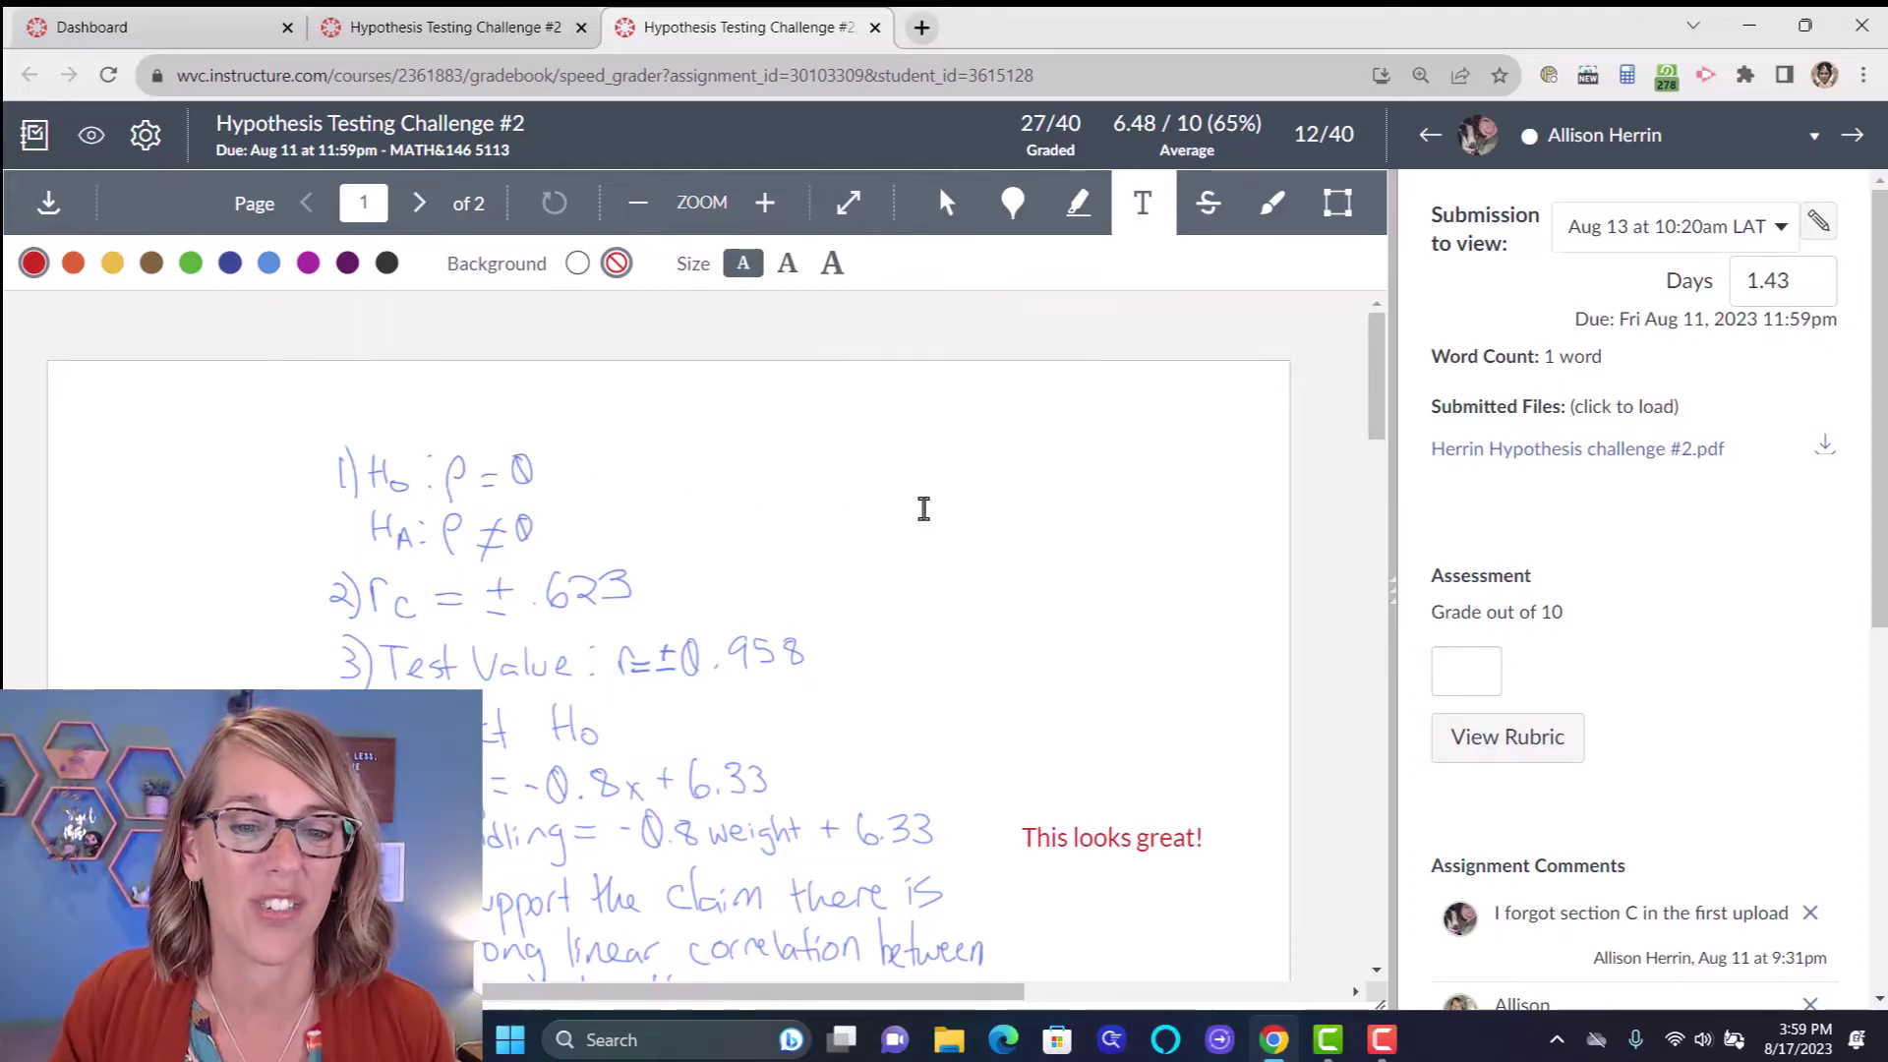
{"action": "left_click", "coordinate": [1125, 835]}
{"action": "left_click", "coordinate": [1038, 790]}
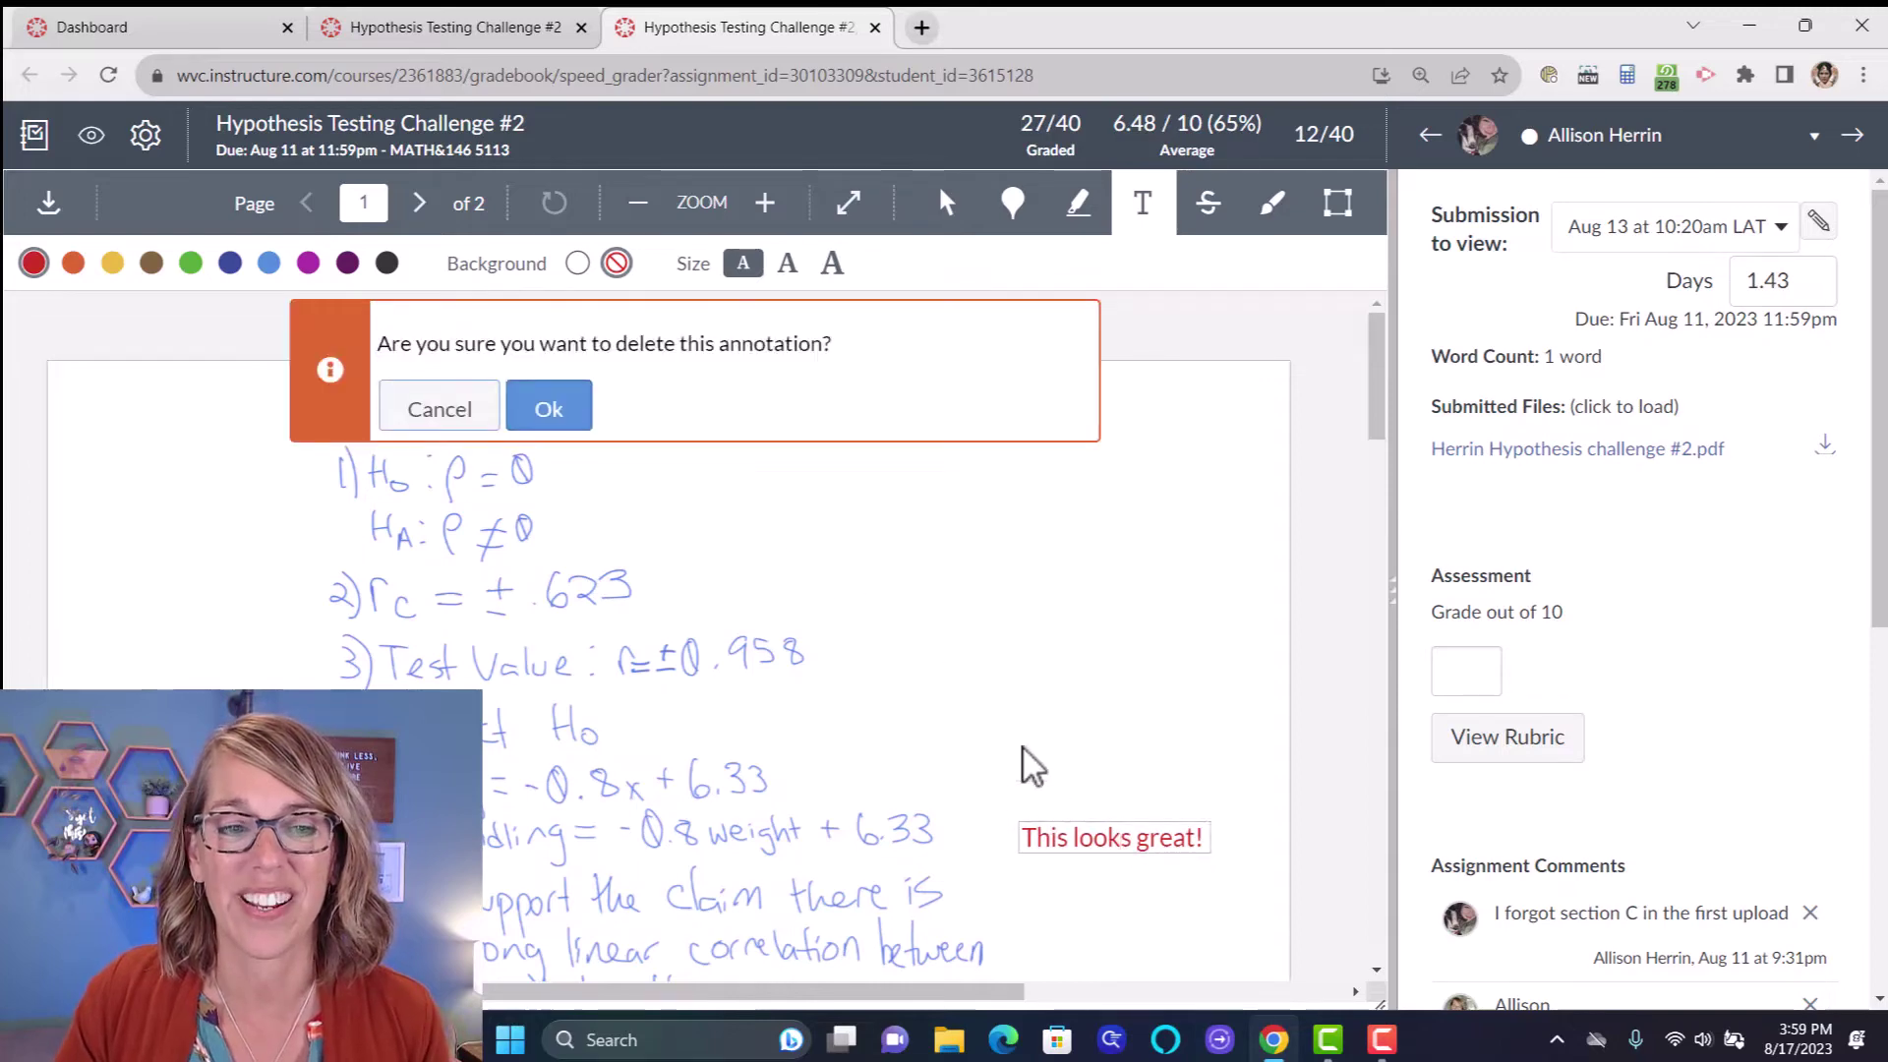
{"action": "left_click", "coordinate": [560, 415]}
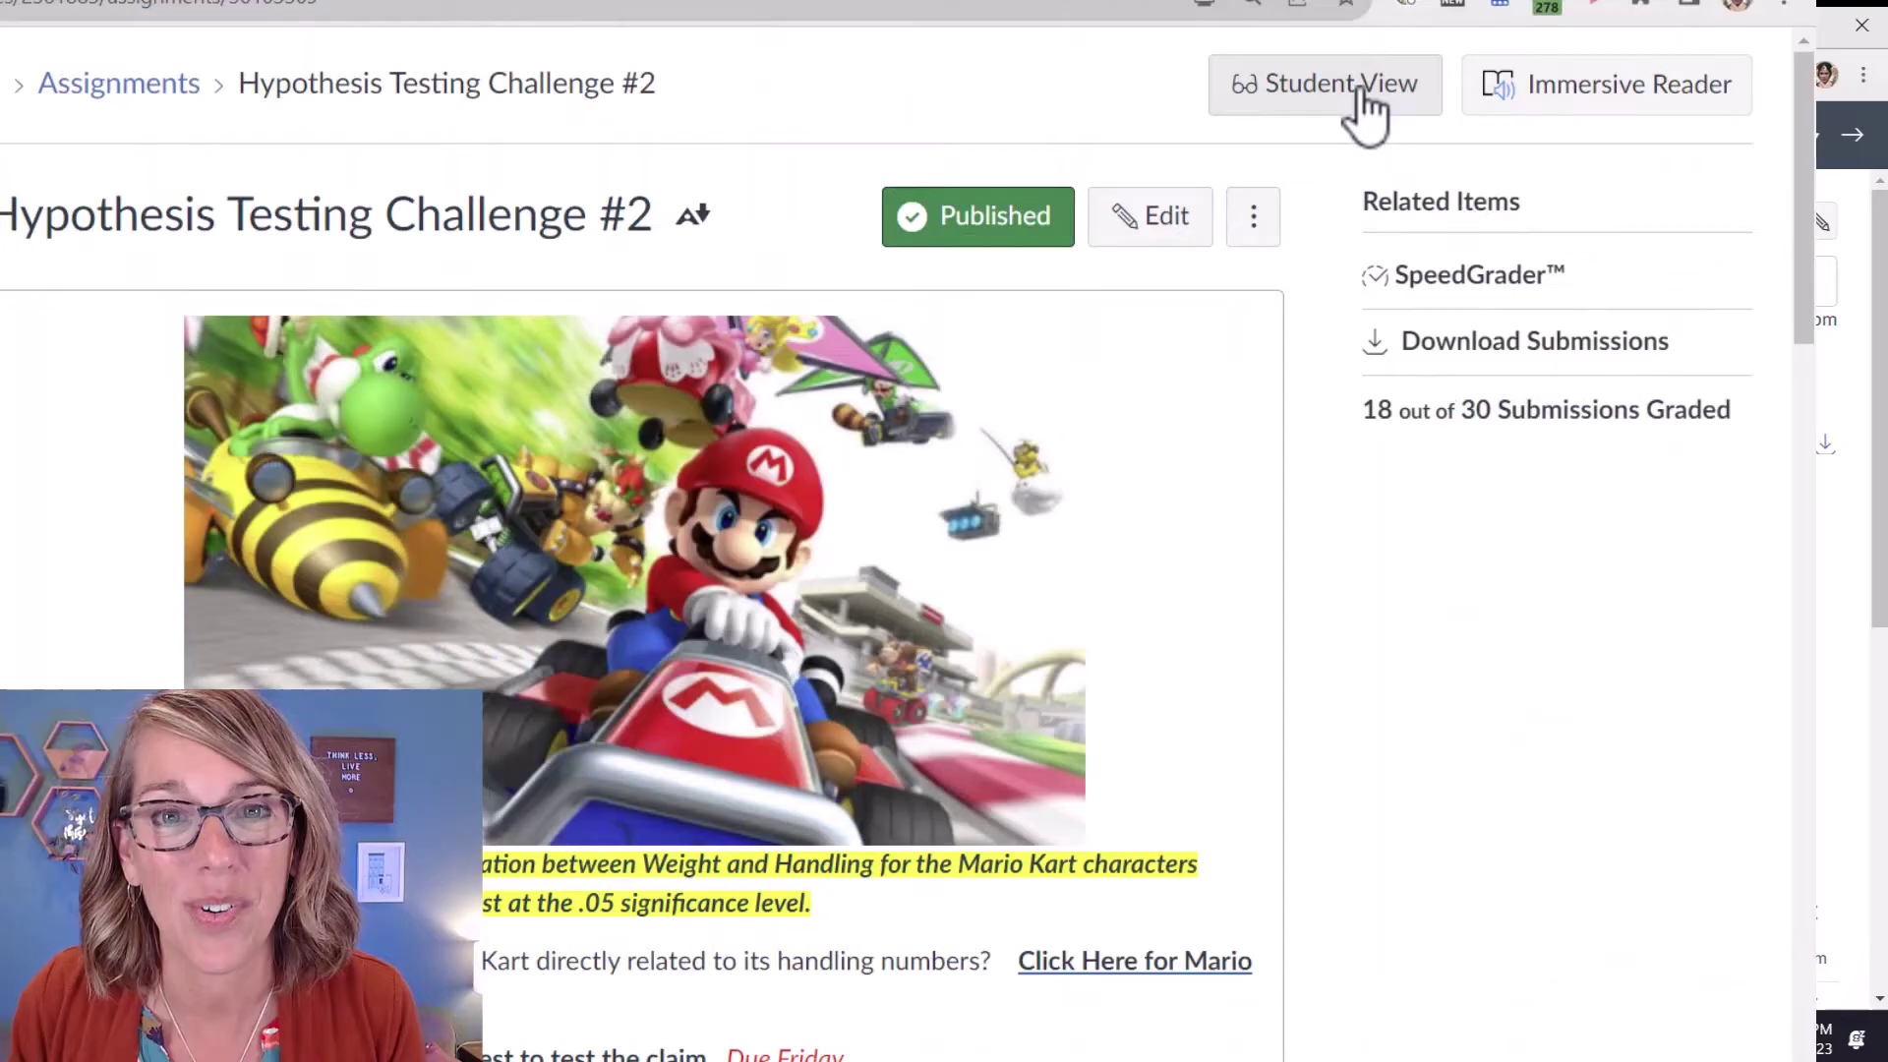
Submit a photo file as the test student, then open SpeedGrader's student list
{"action": "left_click", "coordinate": [1363, 94]}
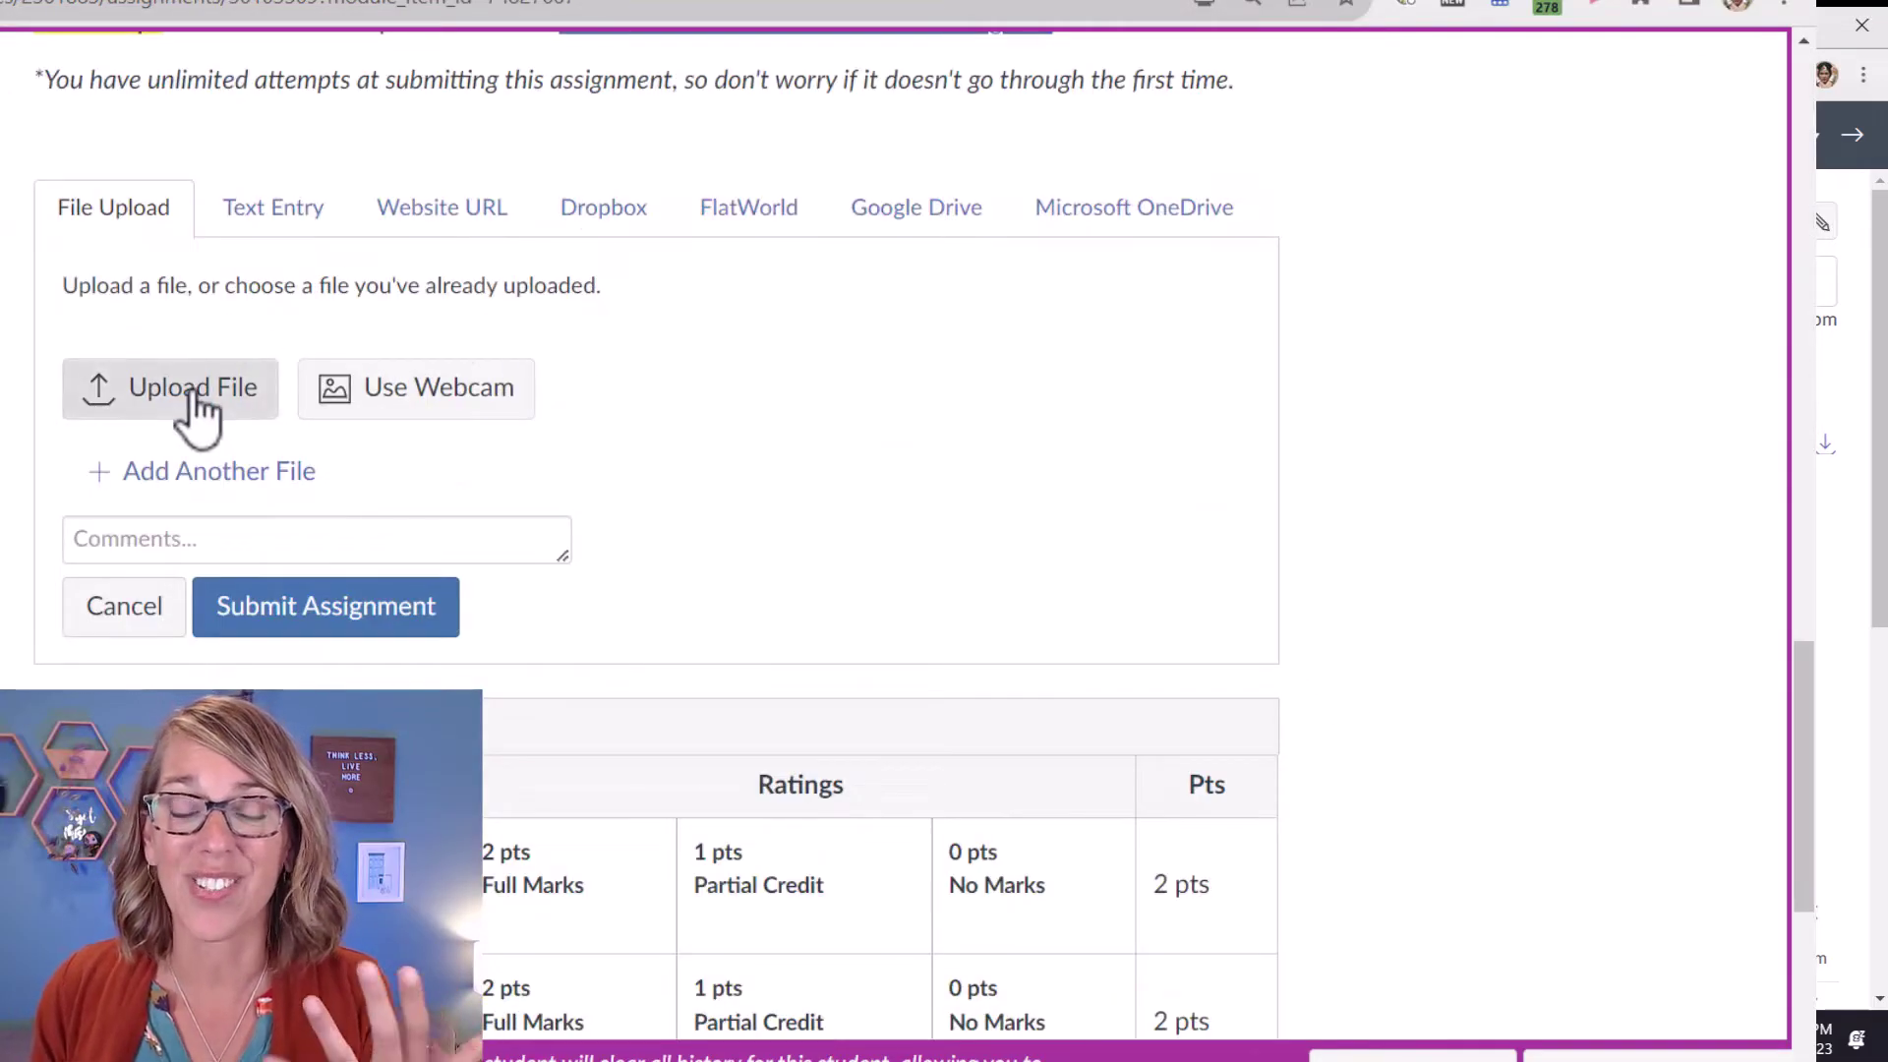
{"action": "left_click", "coordinate": [187, 393]}
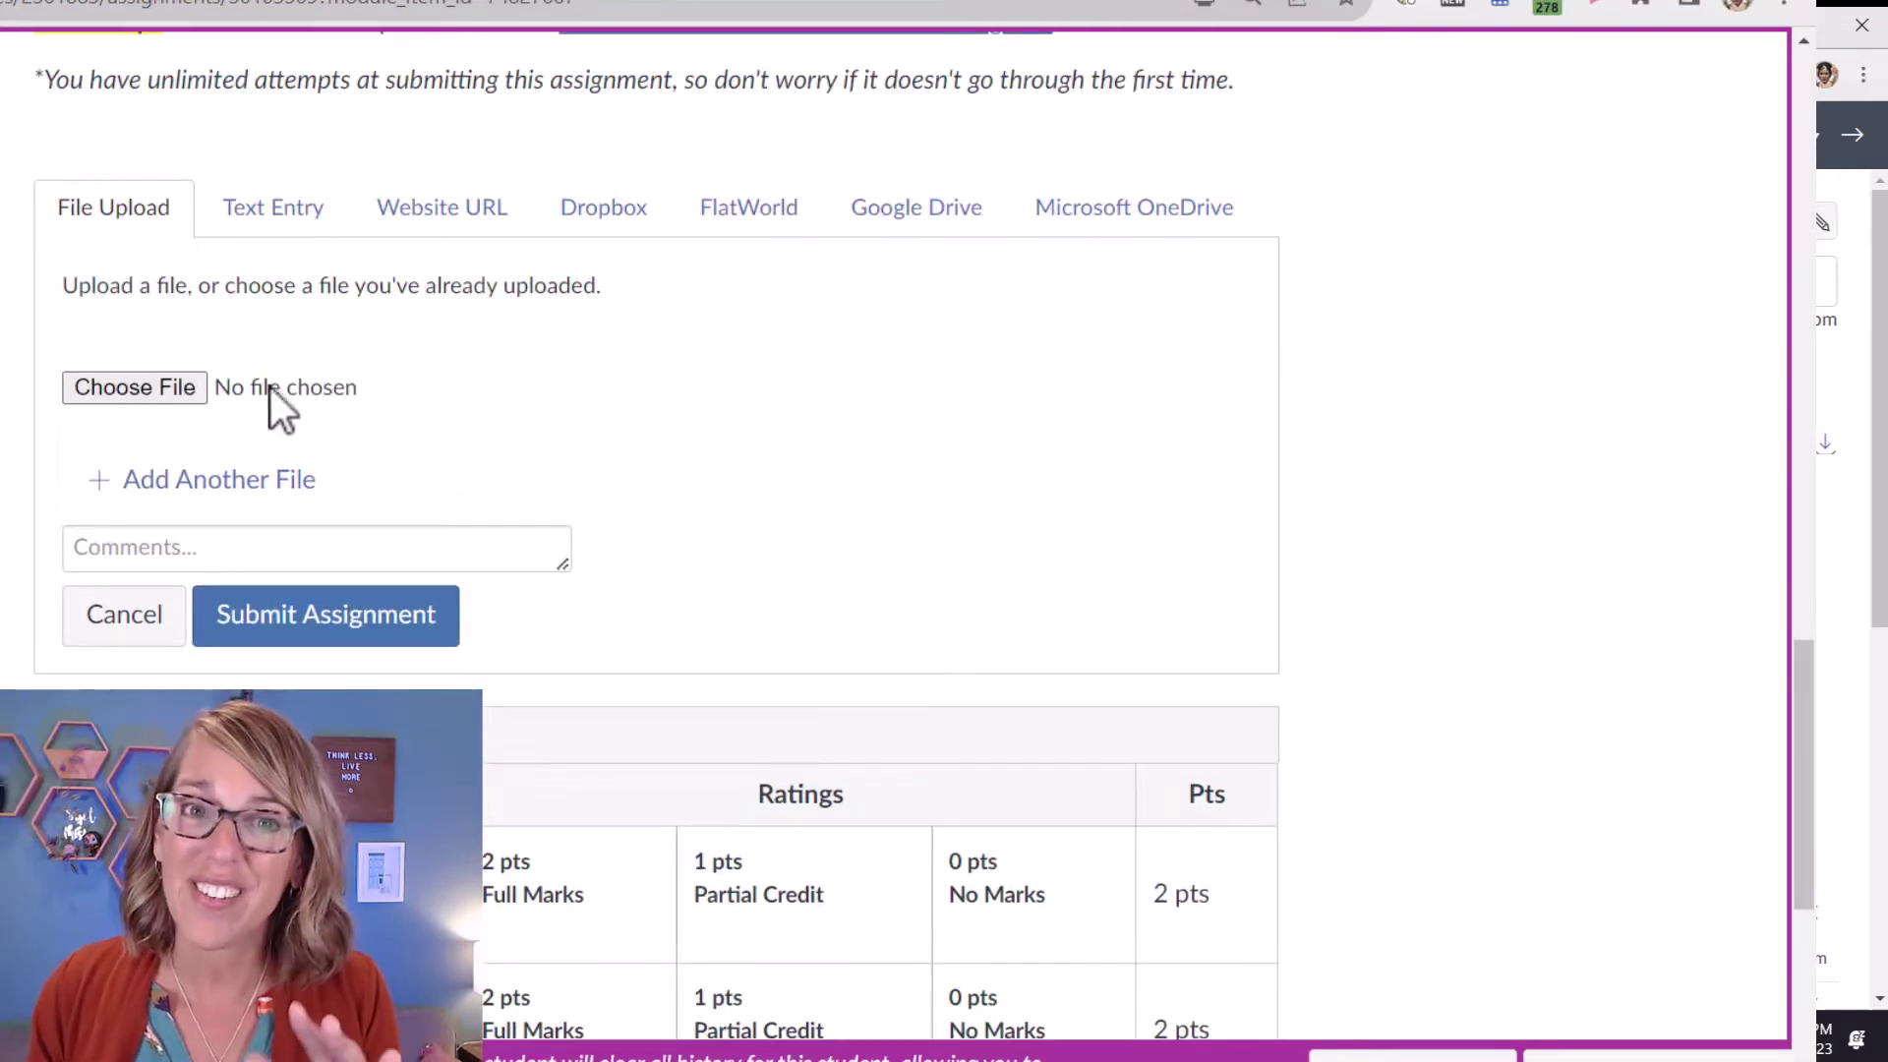
{"action": "left_click", "coordinate": [159, 387]}
{"action": "left_click", "coordinate": [363, 620]}
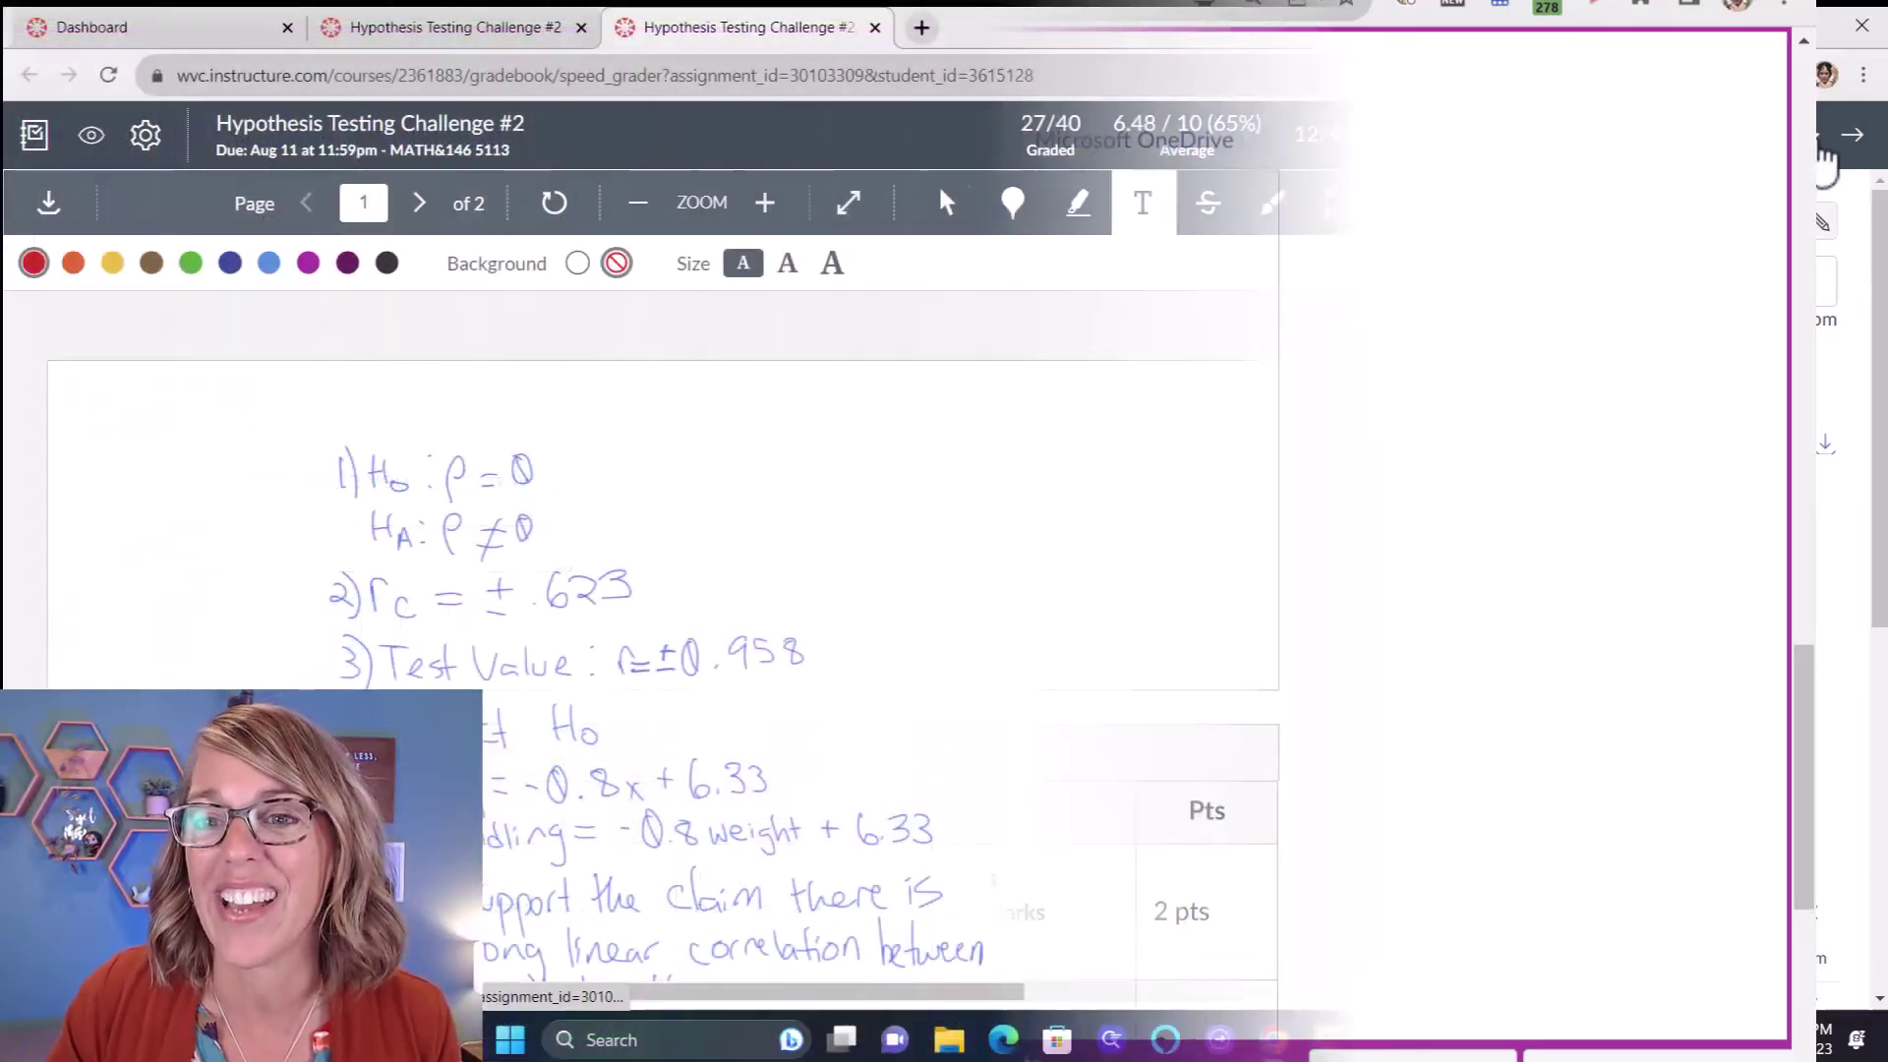
{"action": "left_click", "coordinate": [1814, 135]}
{"action": "left_click_drag", "start_coordinate": [1816, 266], "coordinate": [1816, 442]}
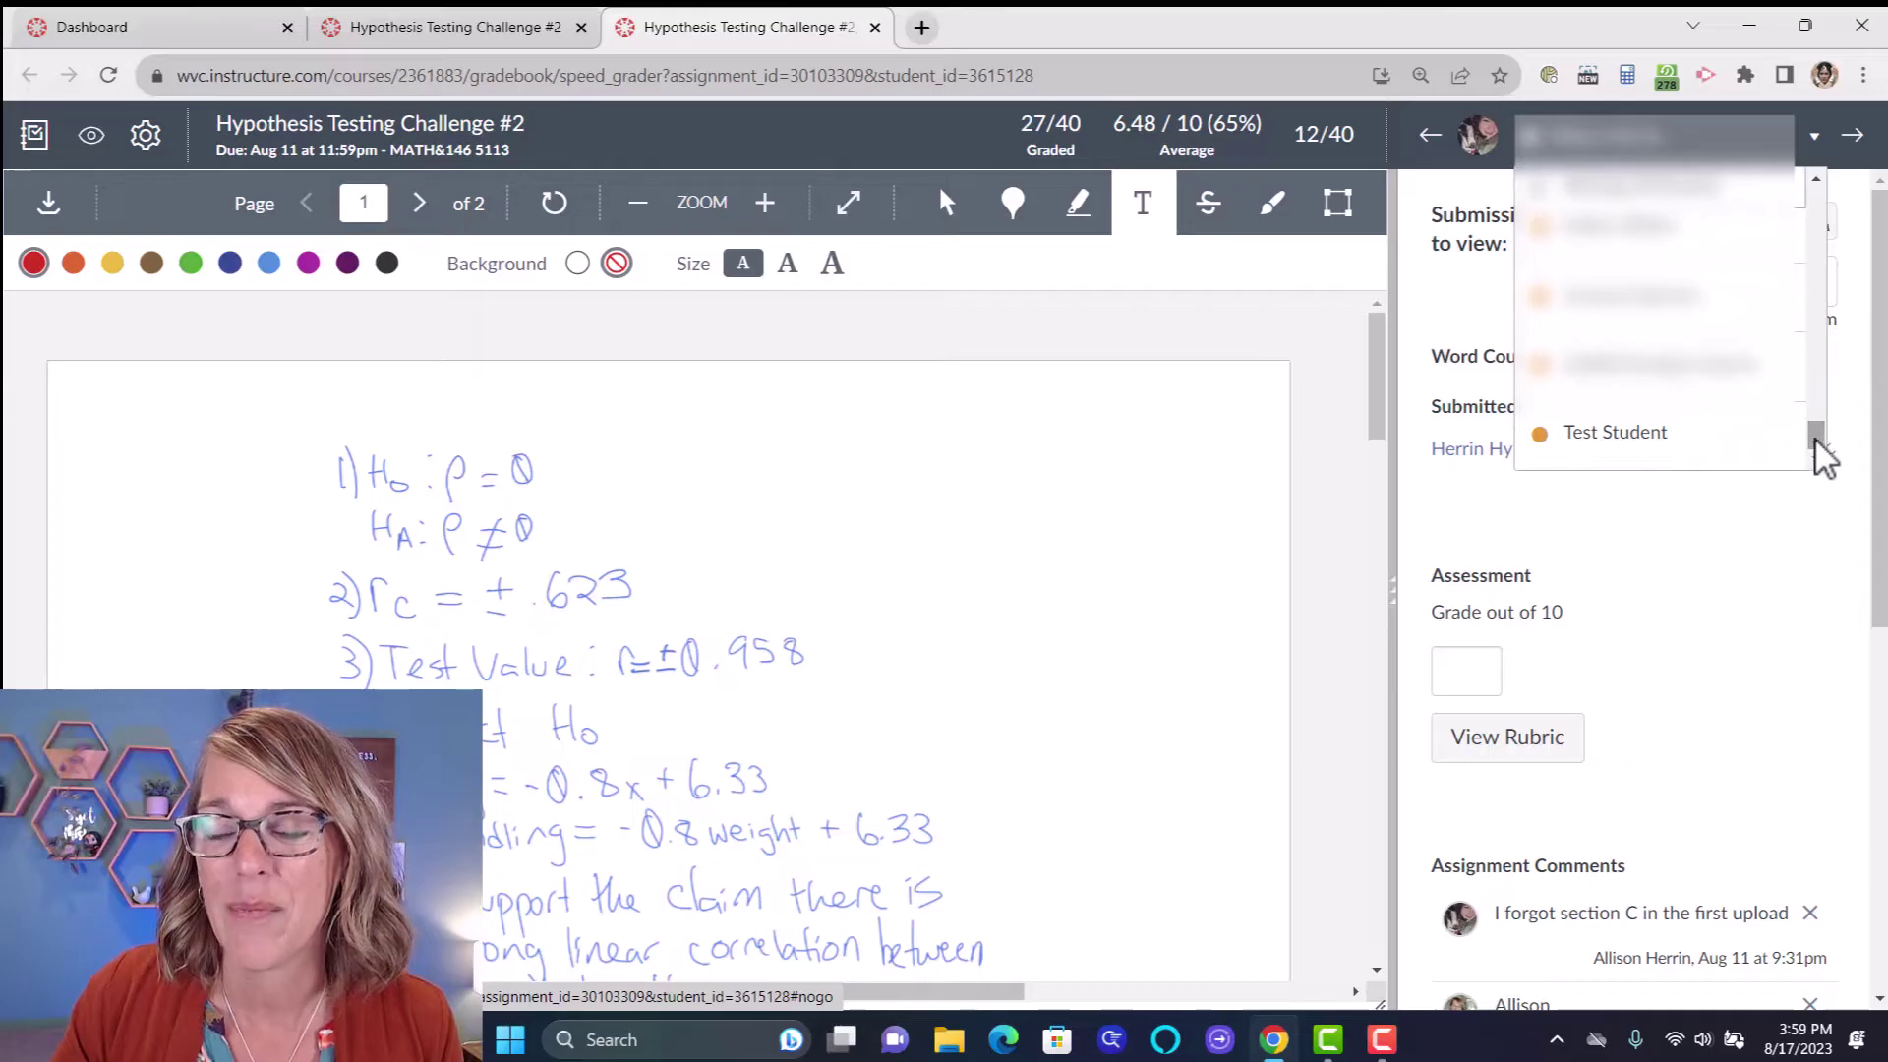
Load the Test Student's photo submission and rotate it upright
{"action": "left_click", "coordinate": [1656, 433]}
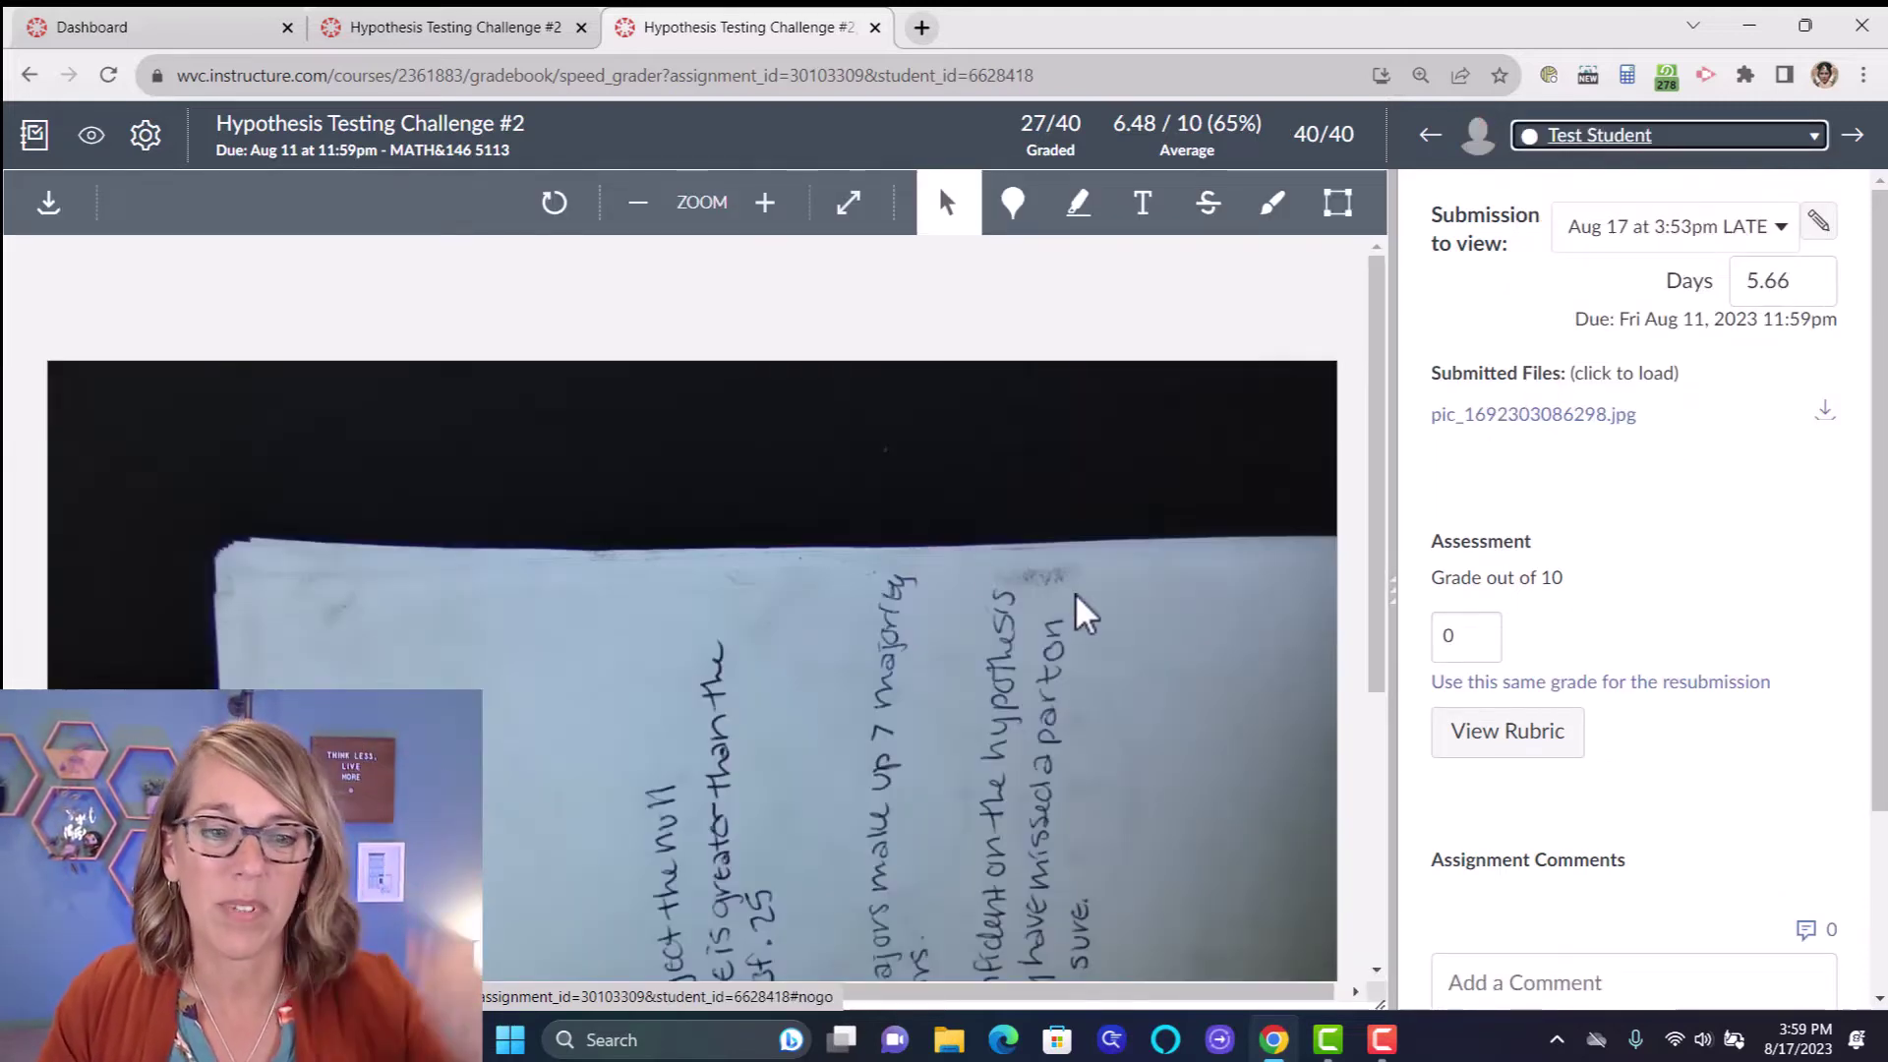
{"action": "scroll", "coordinate": [1078, 596], "scroll_direction": "down", "scroll_amount": 5}
{"action": "scroll", "coordinate": [1076, 593], "scroll_direction": "up", "scroll_amount": 3}
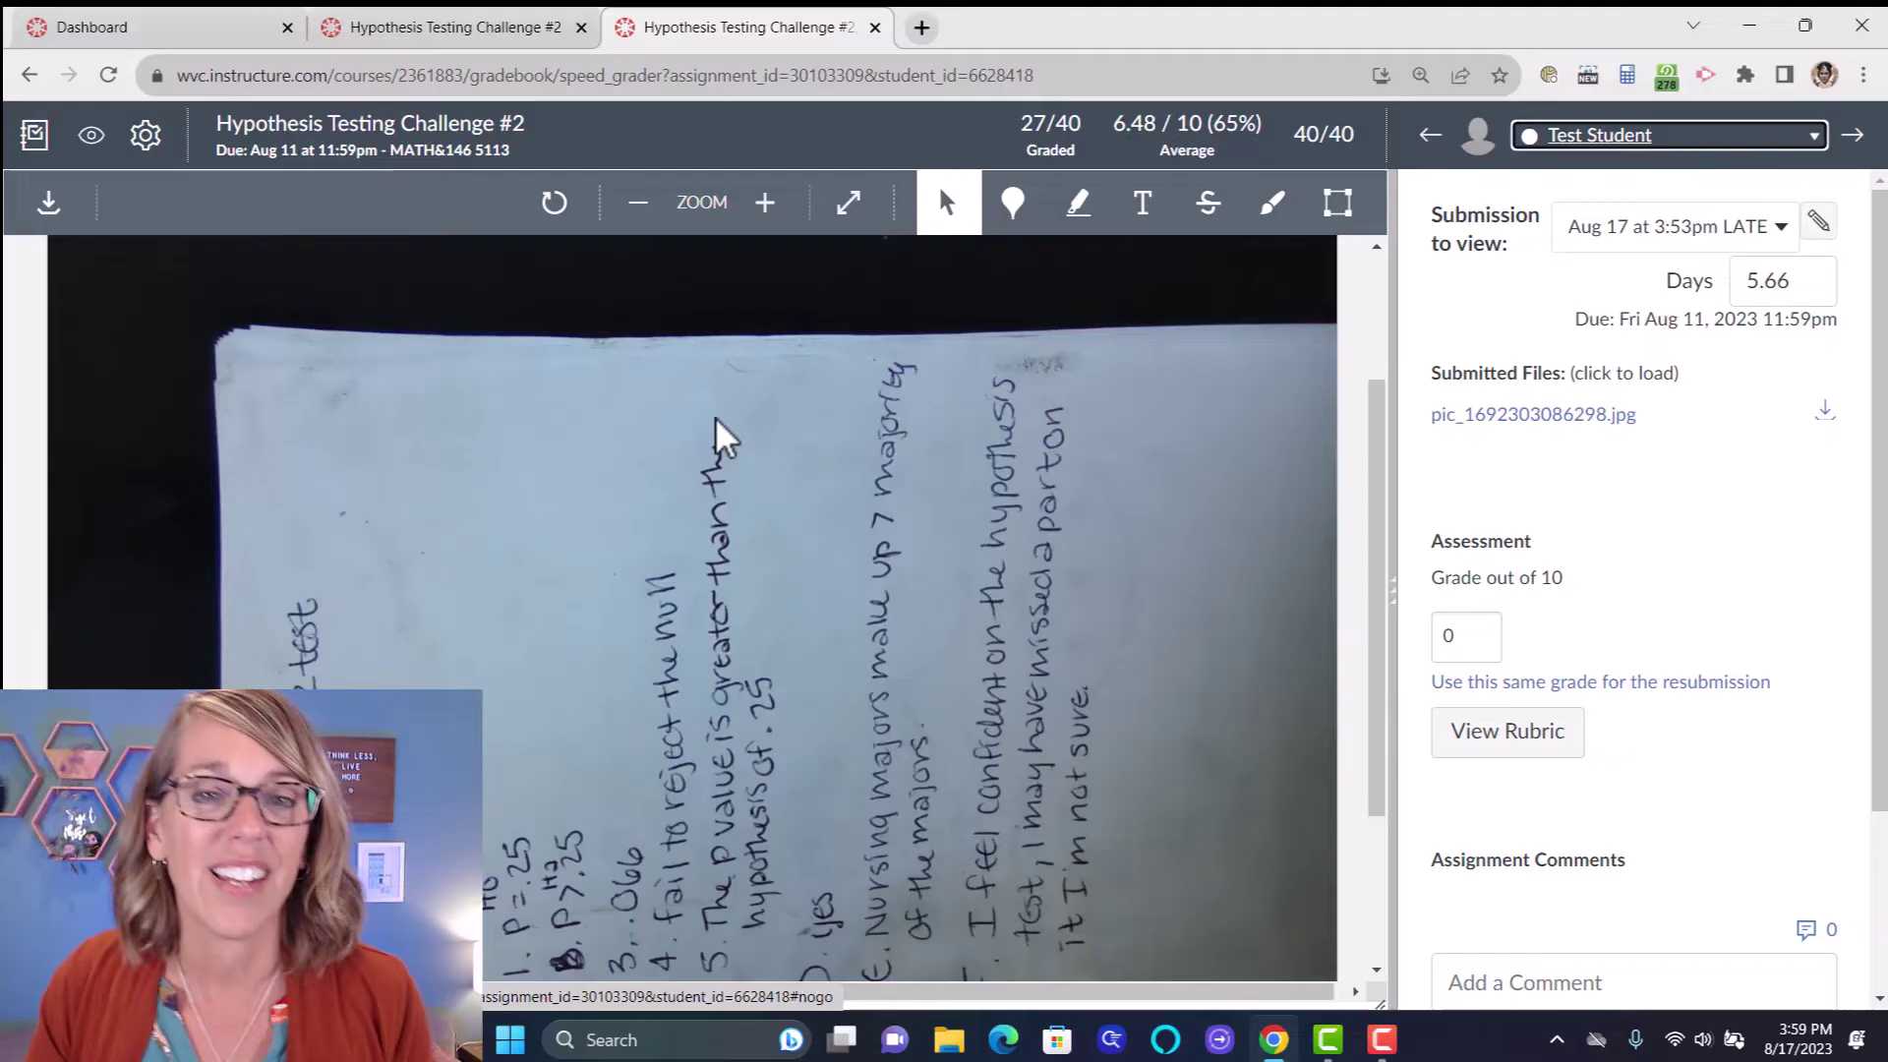
{"action": "left_click", "coordinate": [553, 208]}
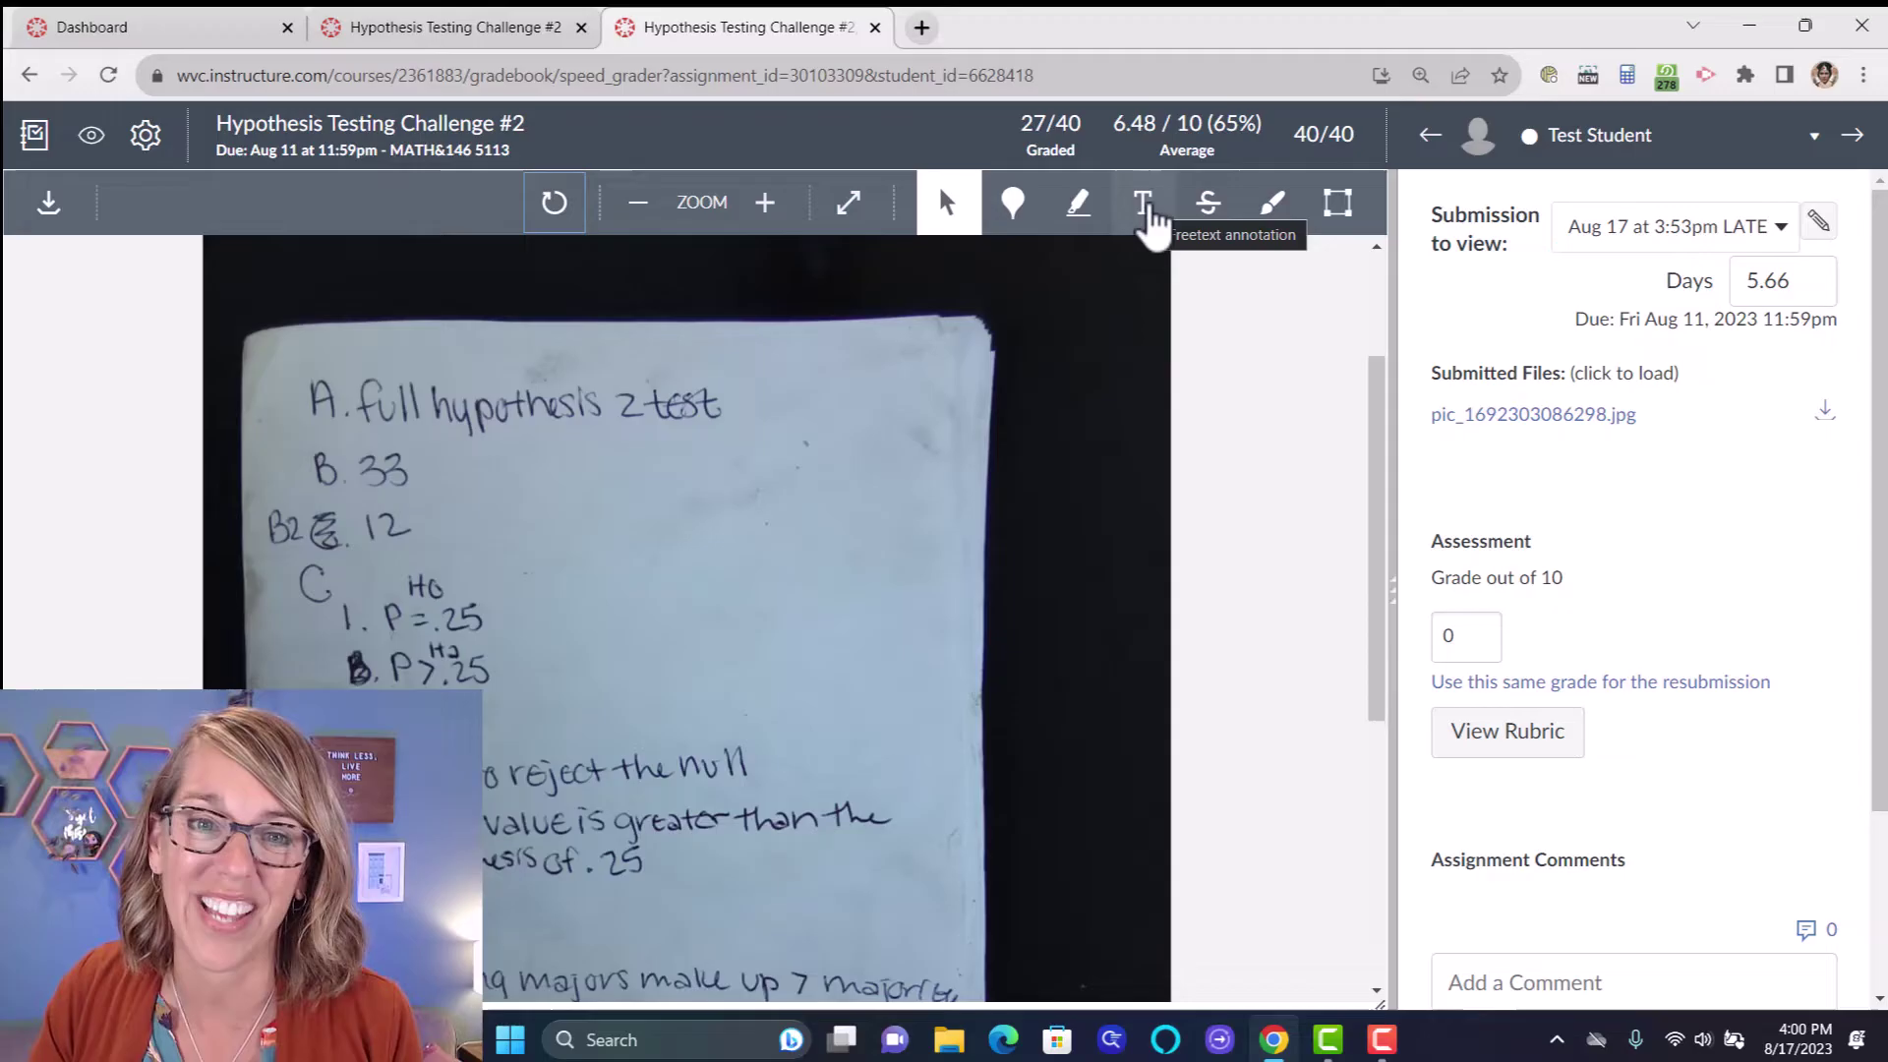
Pin a point comment reading 'Comments here' above answer 3
{"action": "left_click", "coordinate": [1015, 206]}
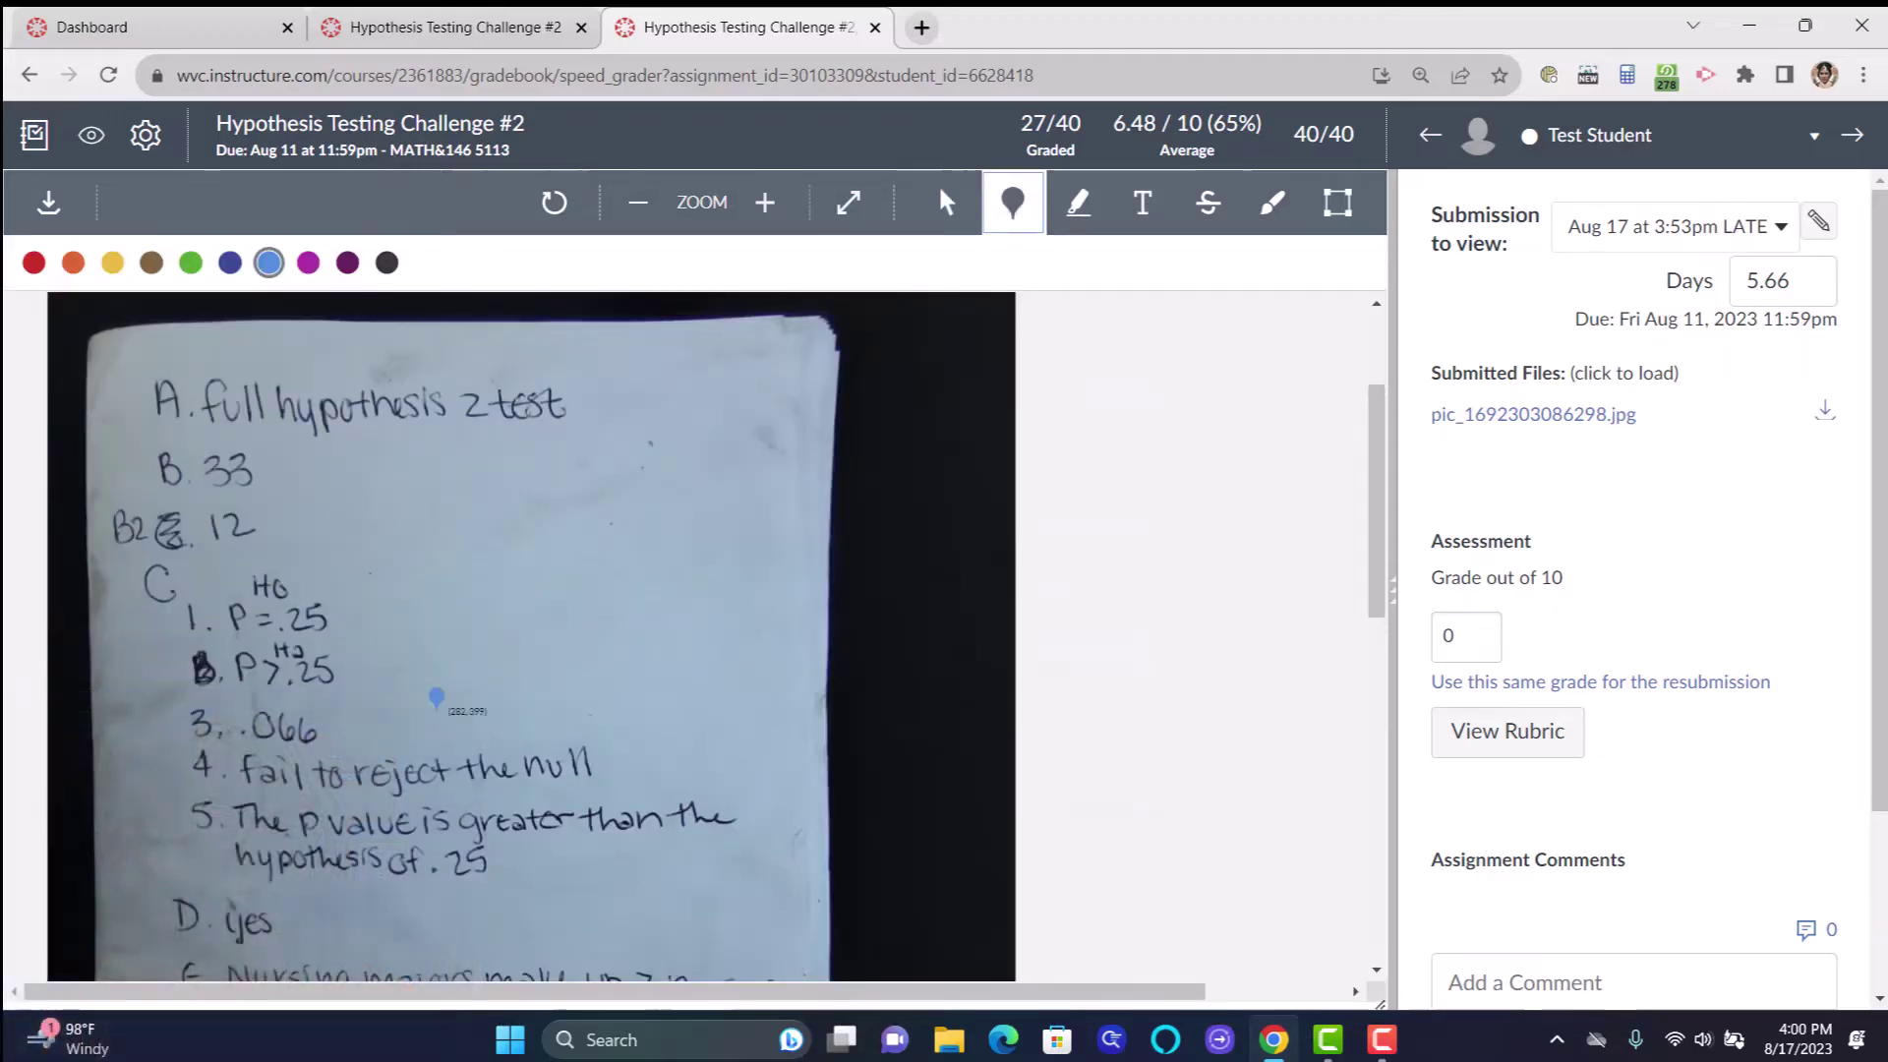
{"action": "left_click", "coordinate": [445, 732]}
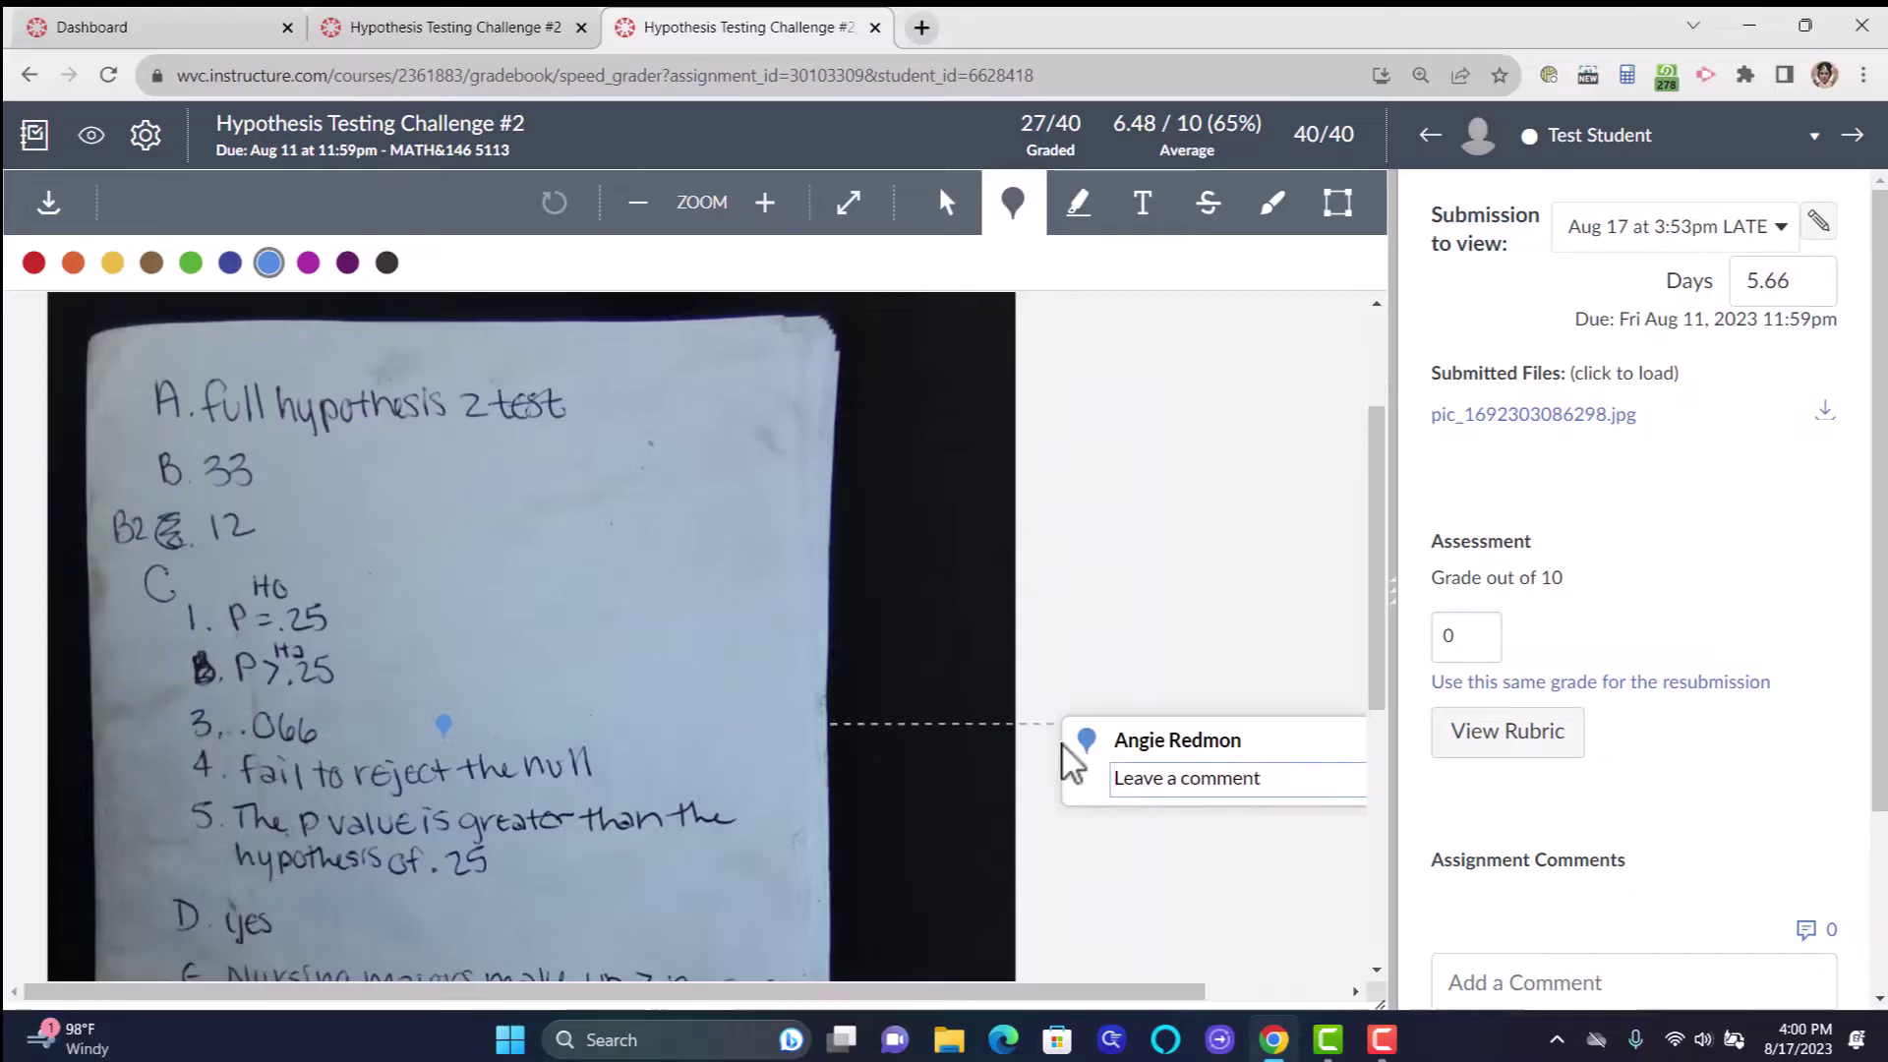
{"action": "left_click", "coordinate": [1124, 777]}
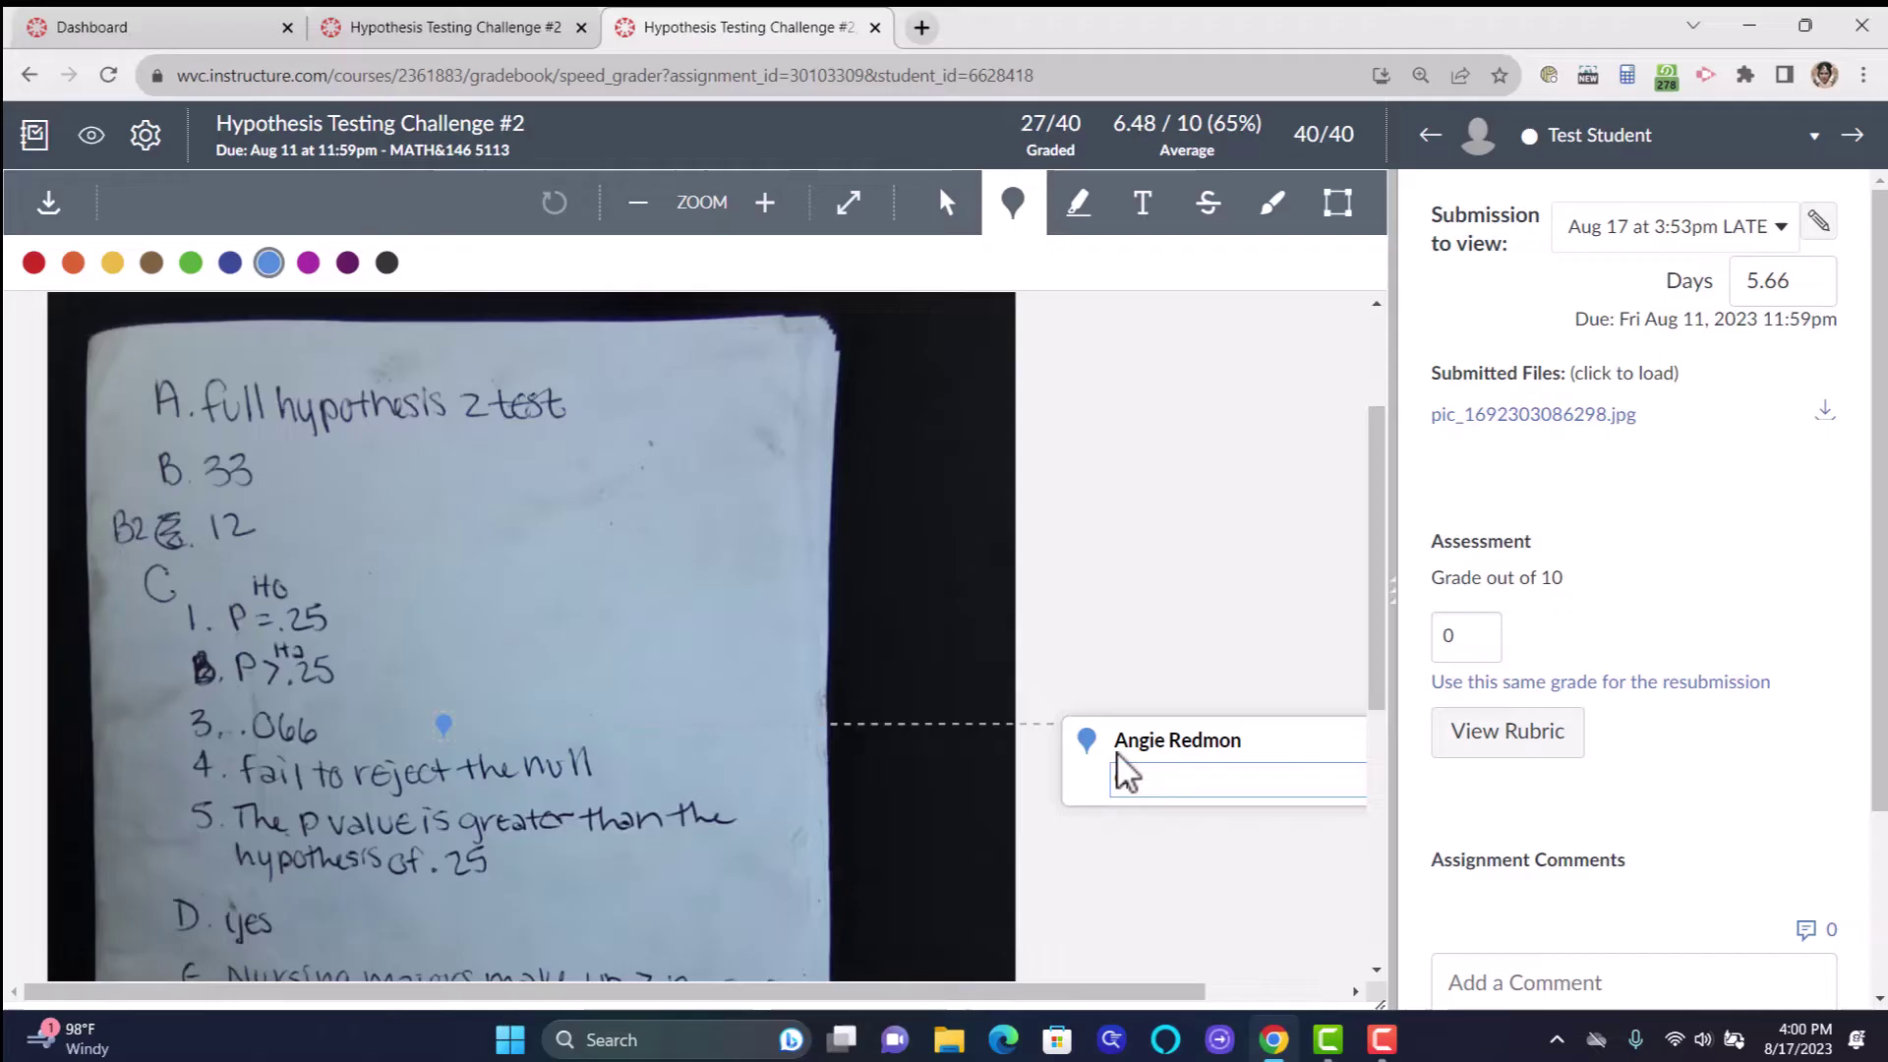
{"action": "type", "text": "Comments here"}
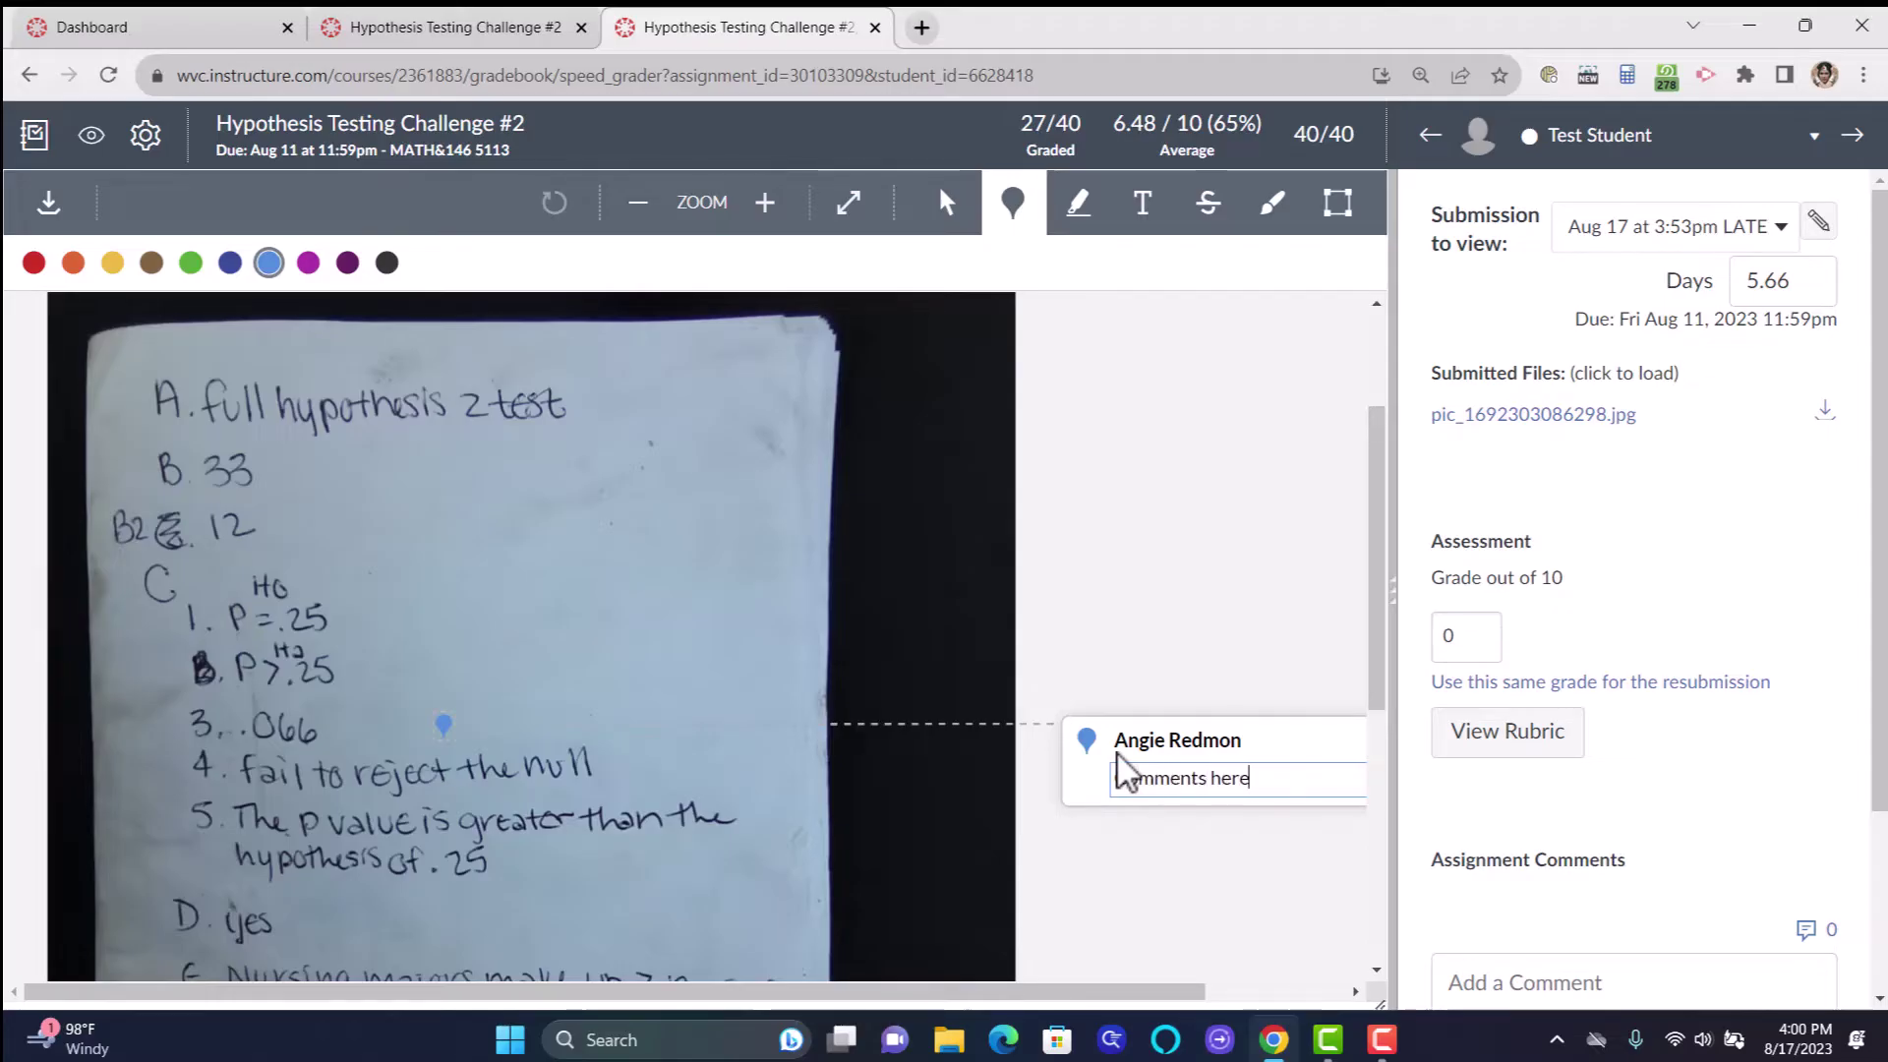
{"action": "key", "text": "Return"}
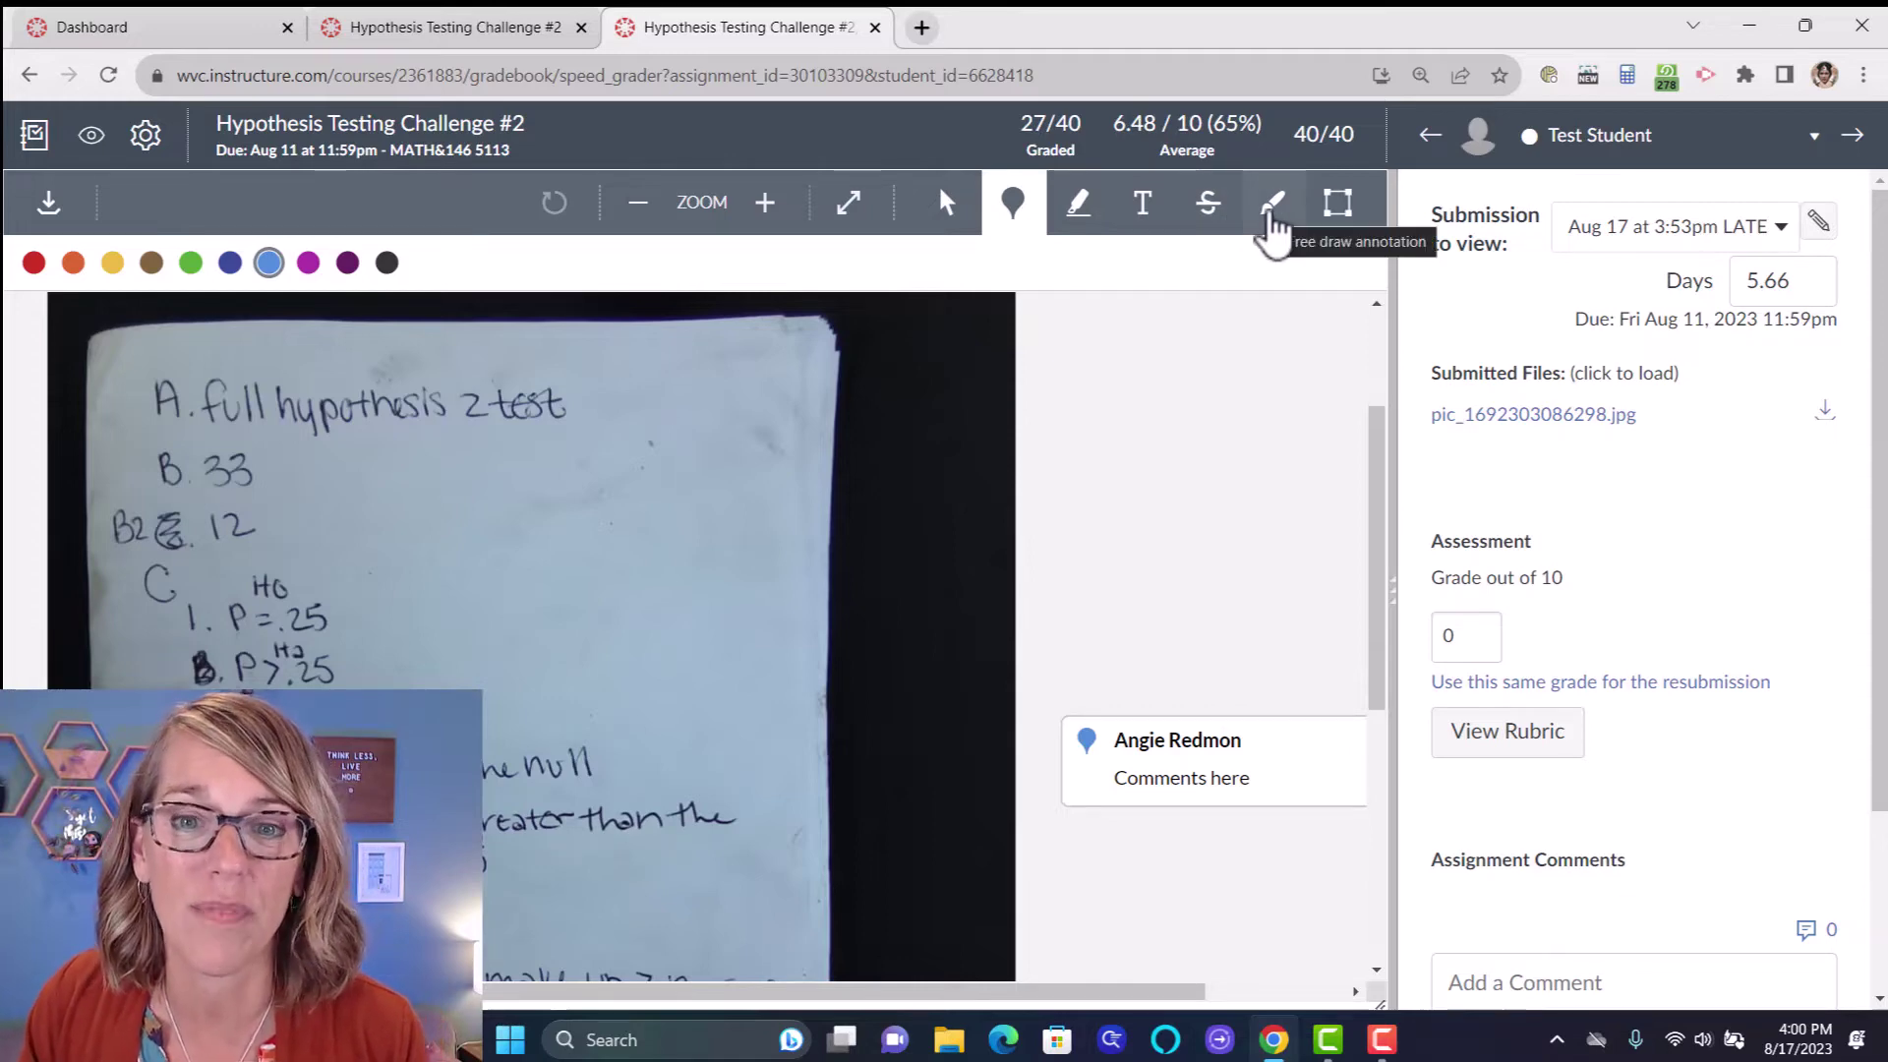
Draw an area box around part C's hypotheses and start typing its 'Feedback here' comment
{"action": "left_click", "coordinate": [1271, 208]}
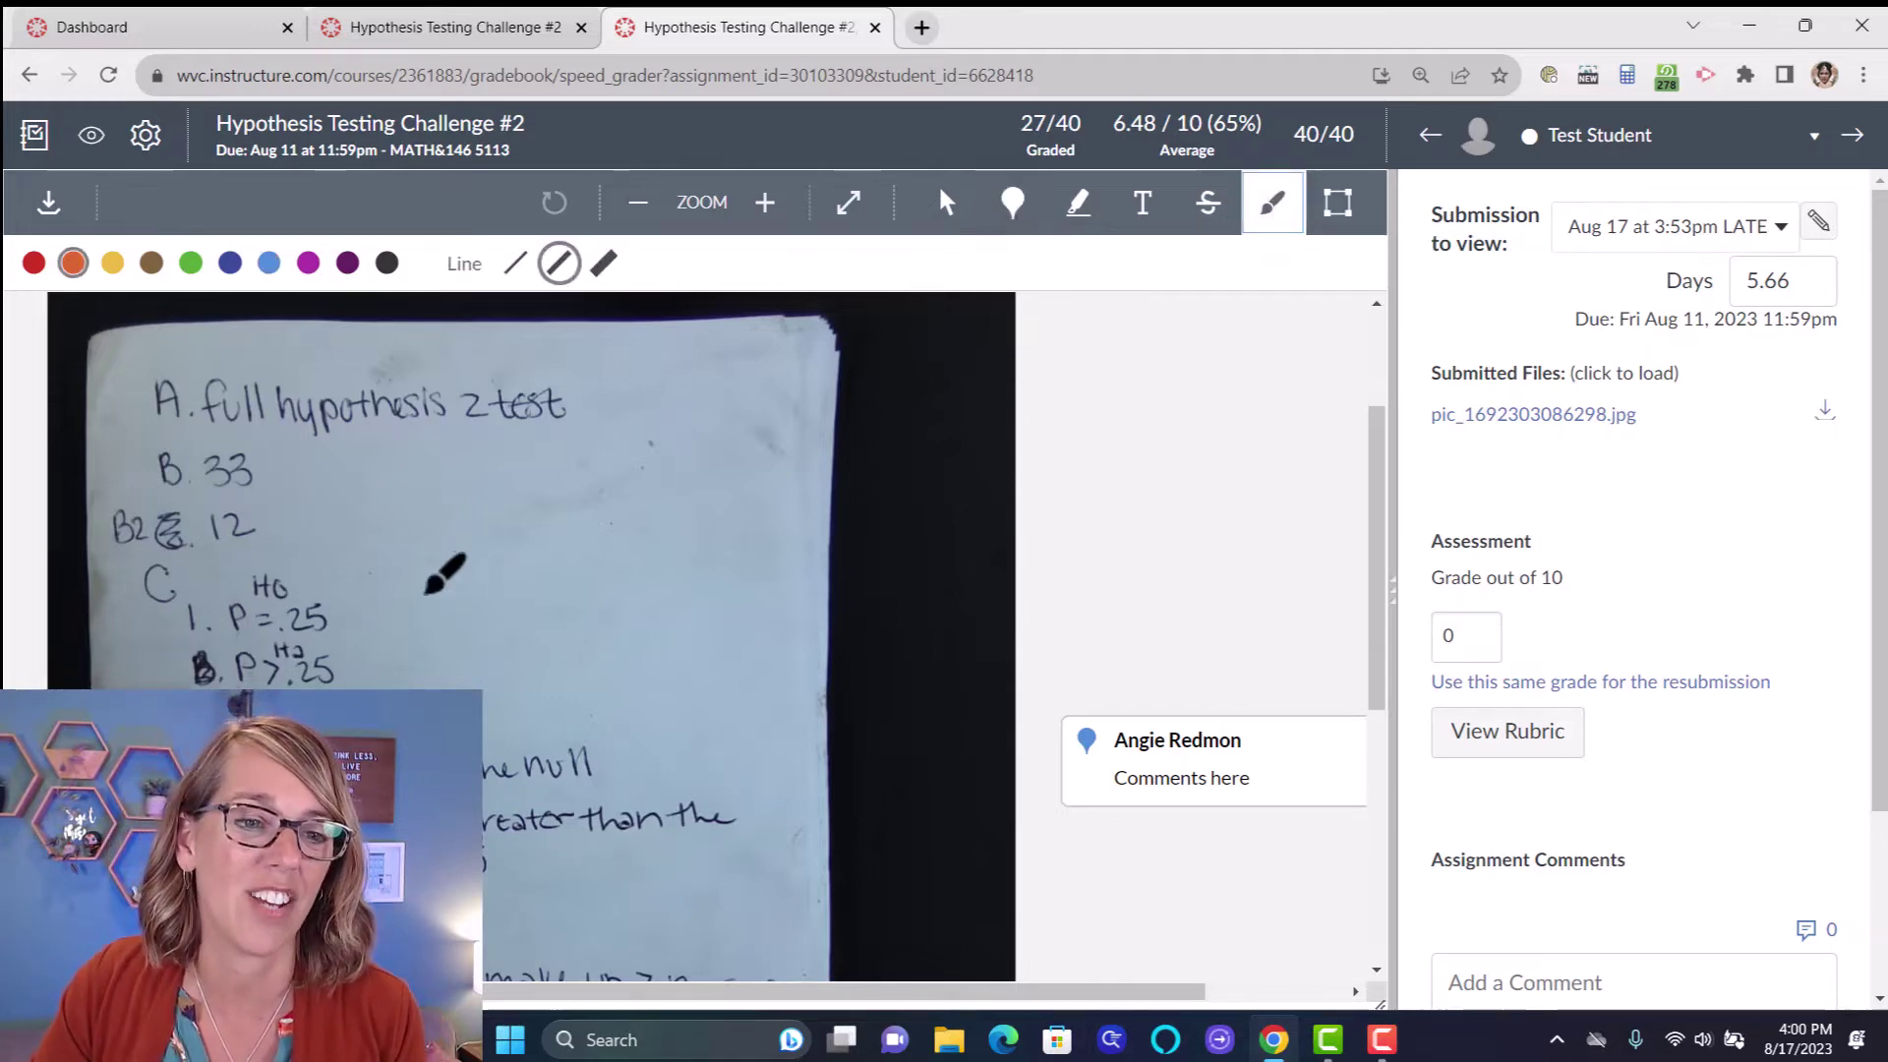
{"action": "key", "text": "Escape"}
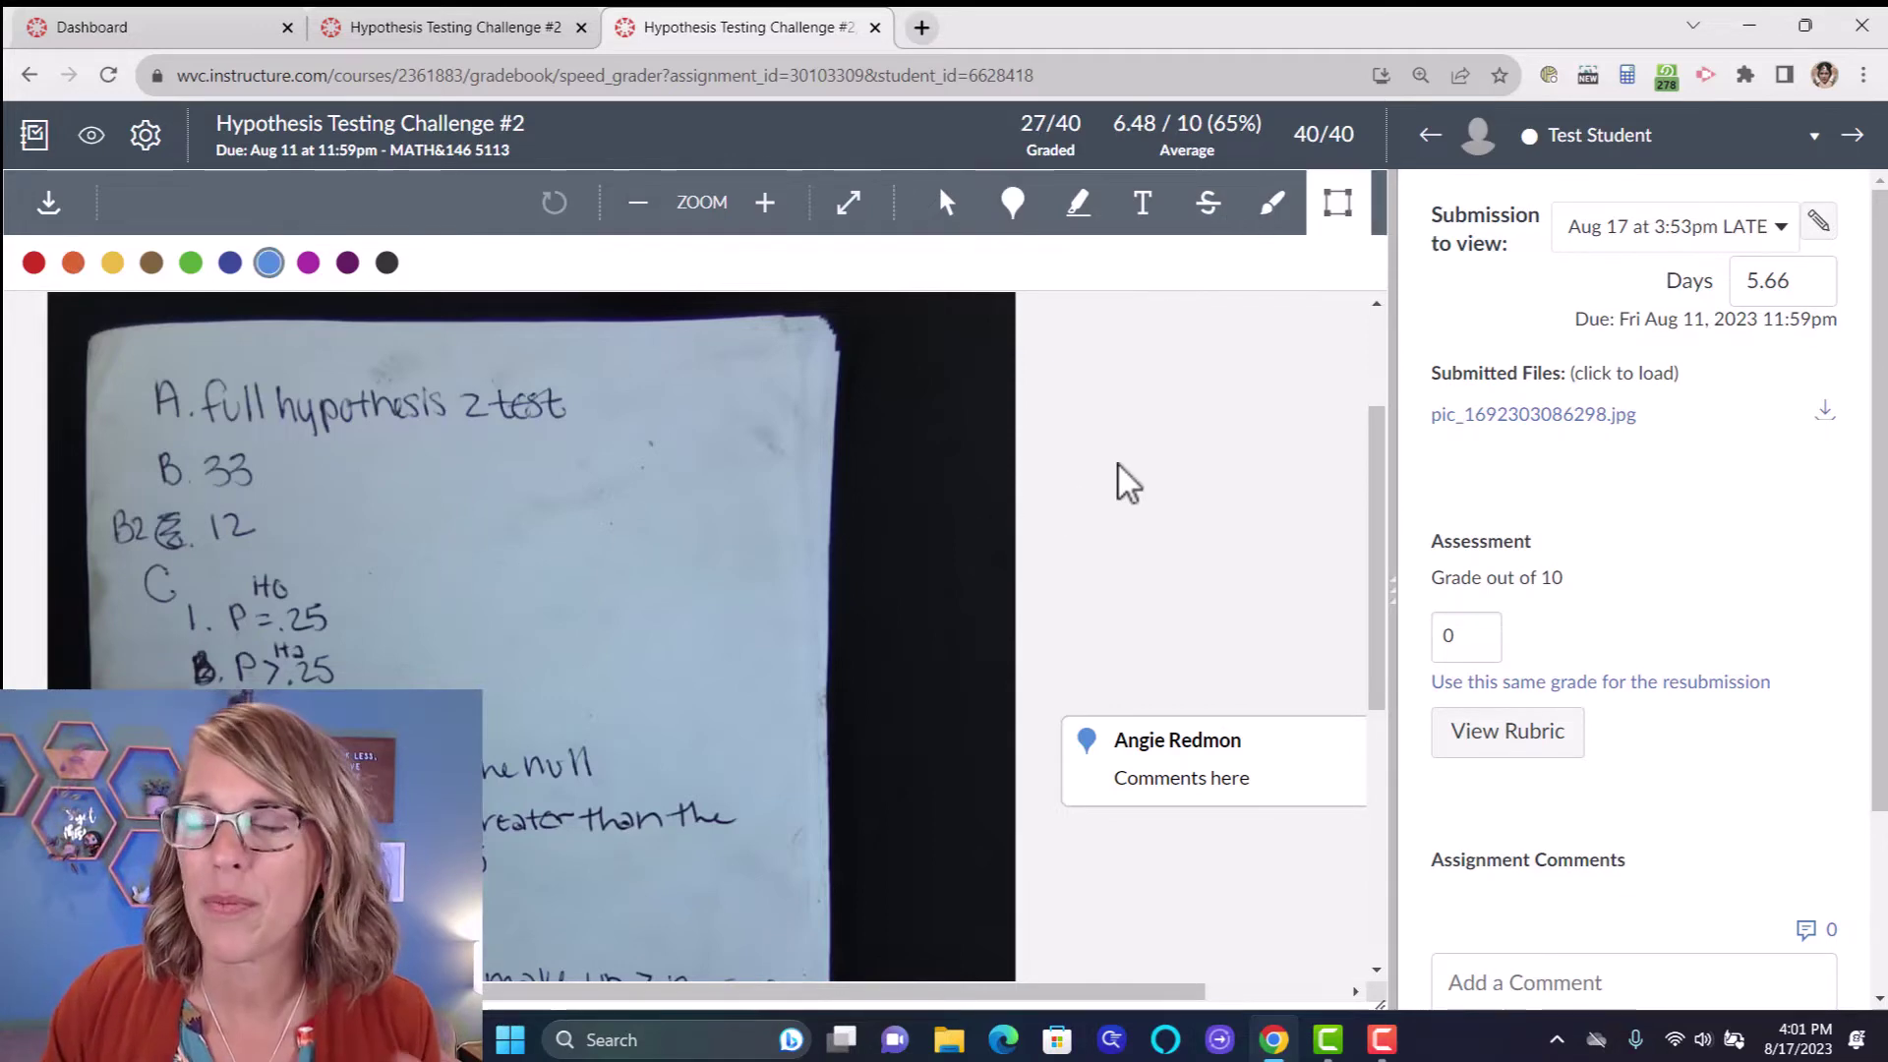
{"action": "left_click", "coordinate": [1340, 232]}
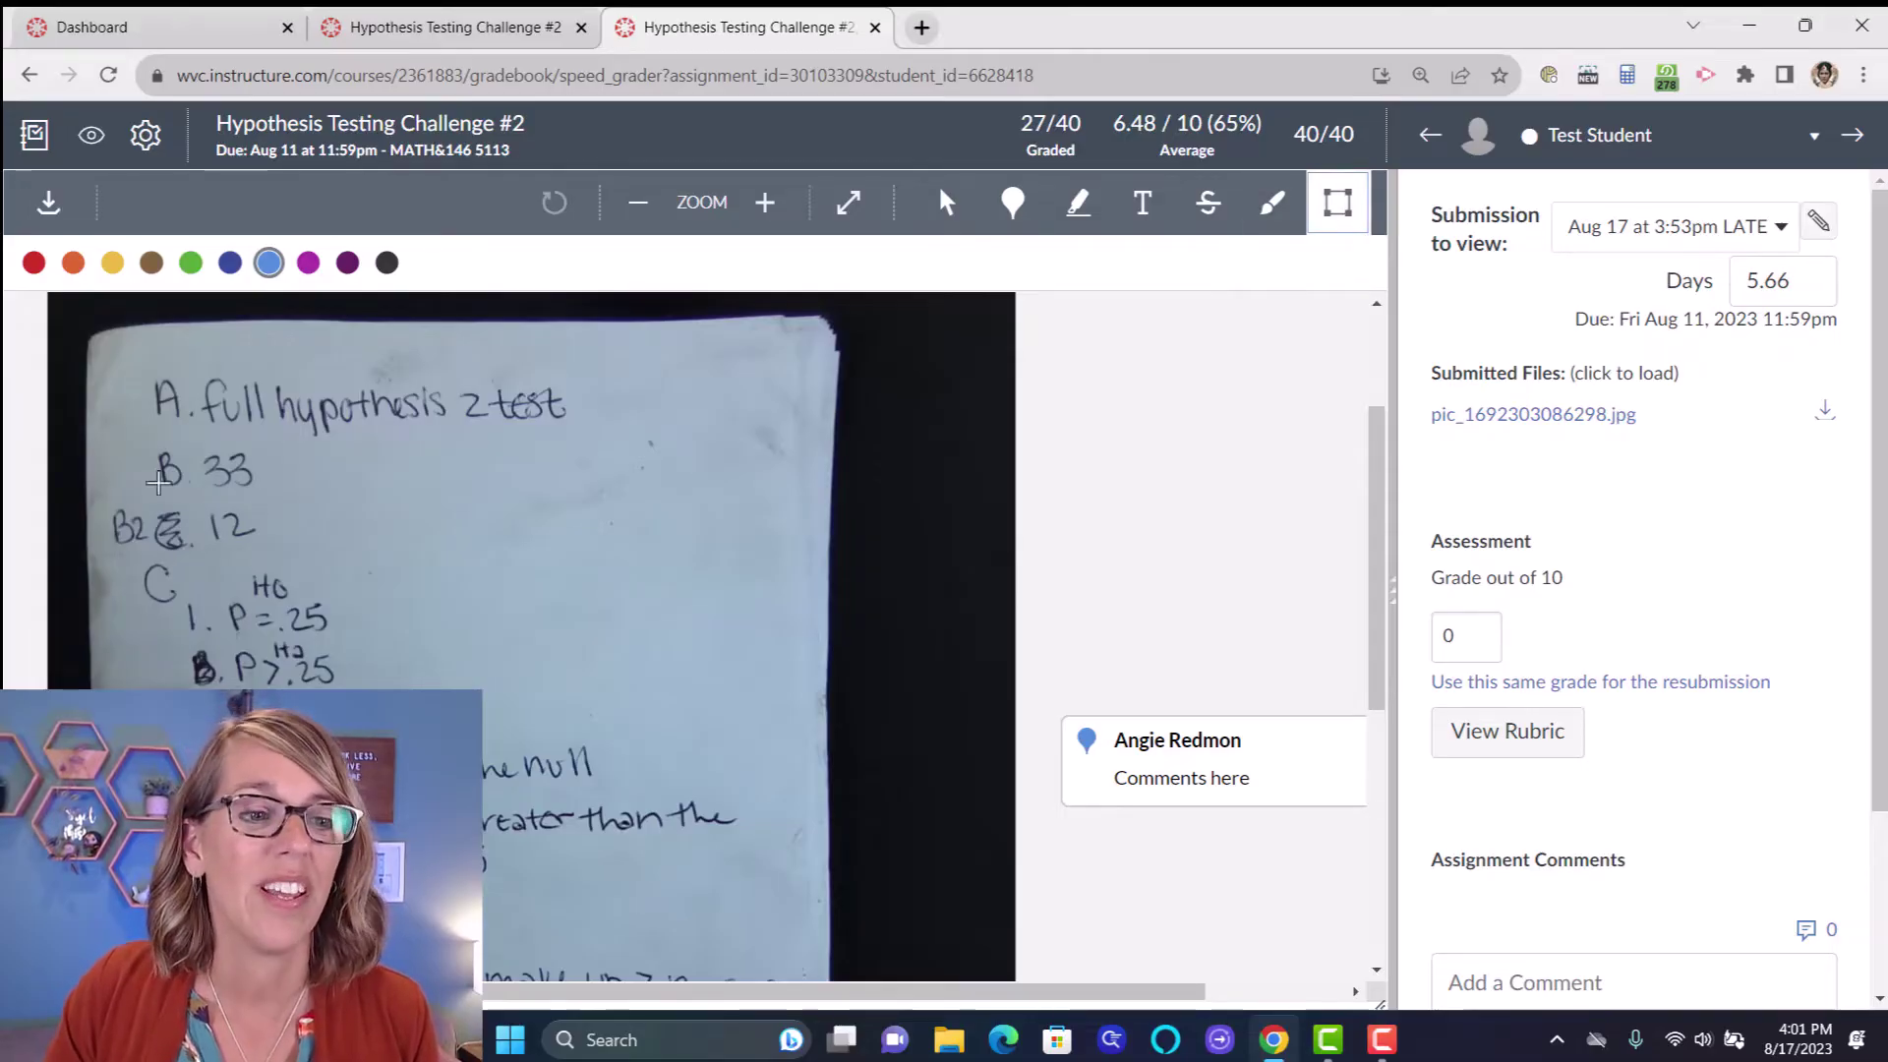
{"action": "left_click_drag", "start_coordinate": [142, 556], "coordinate": [617, 743]}
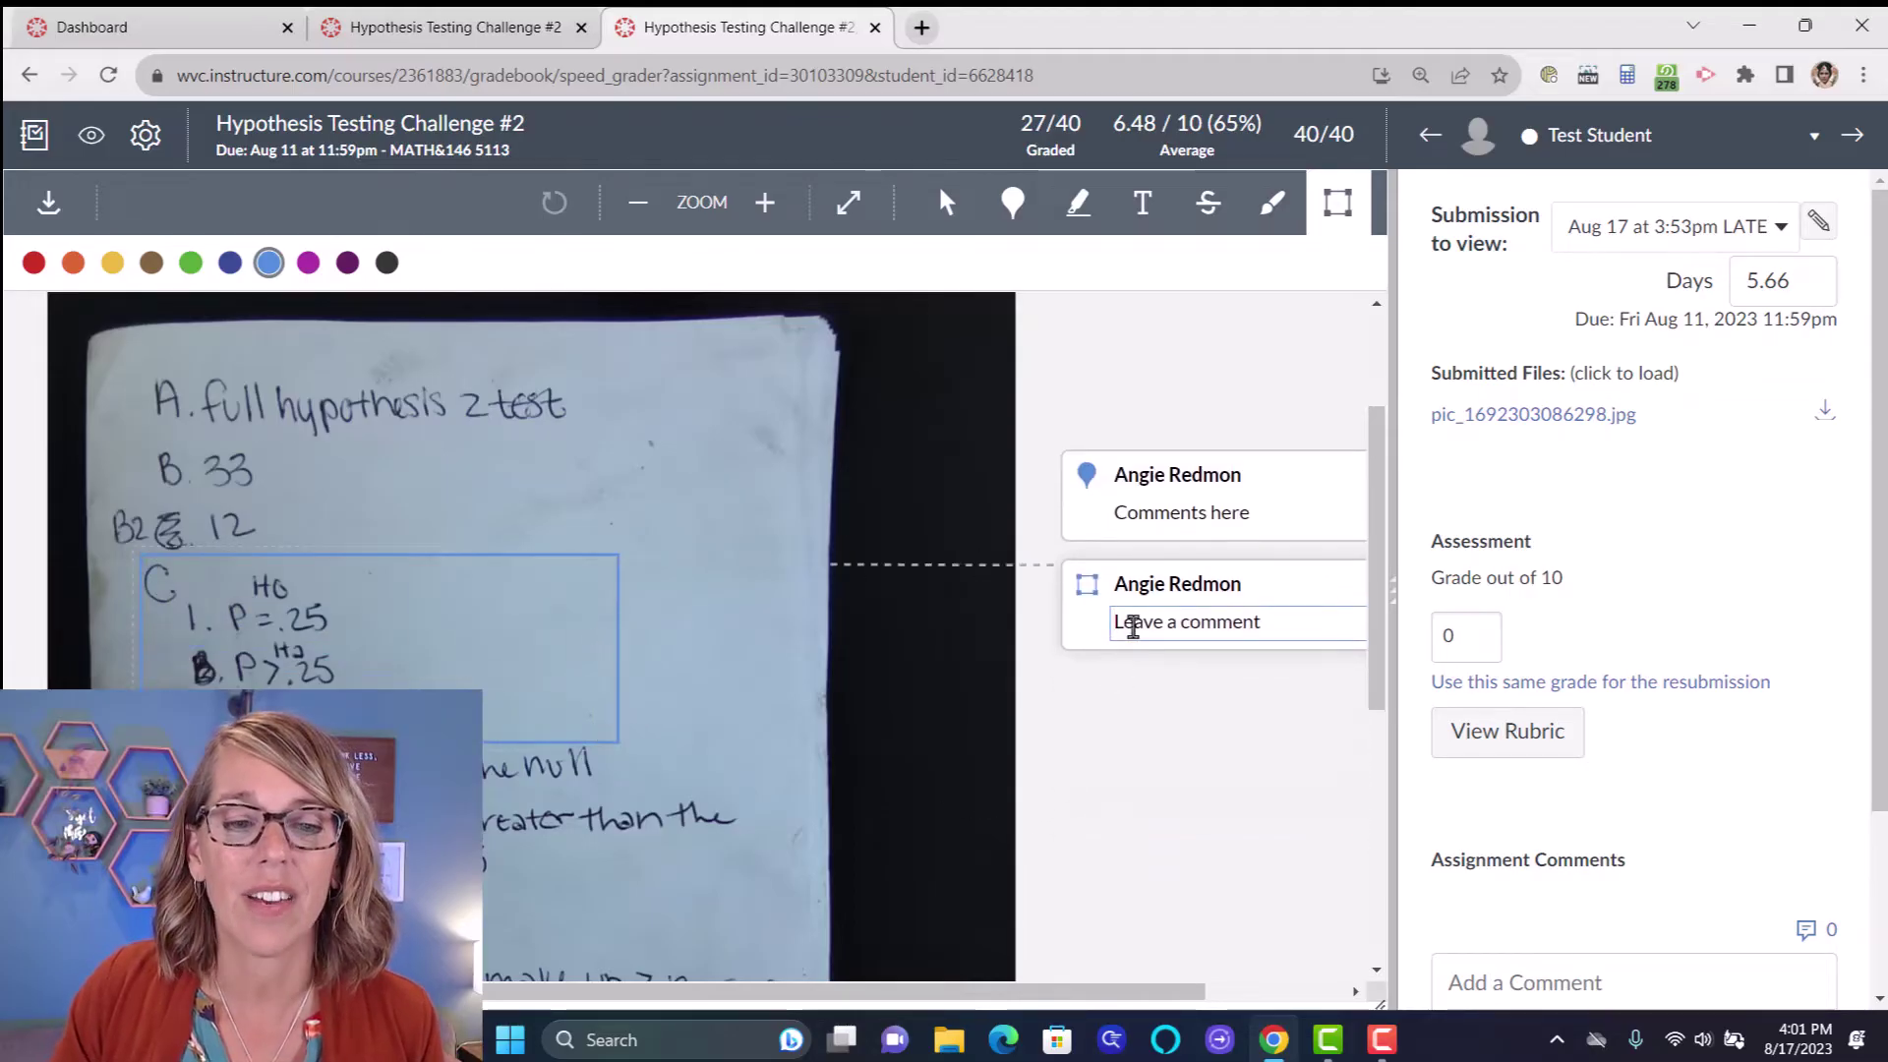
{"action": "type", "text": "See"}
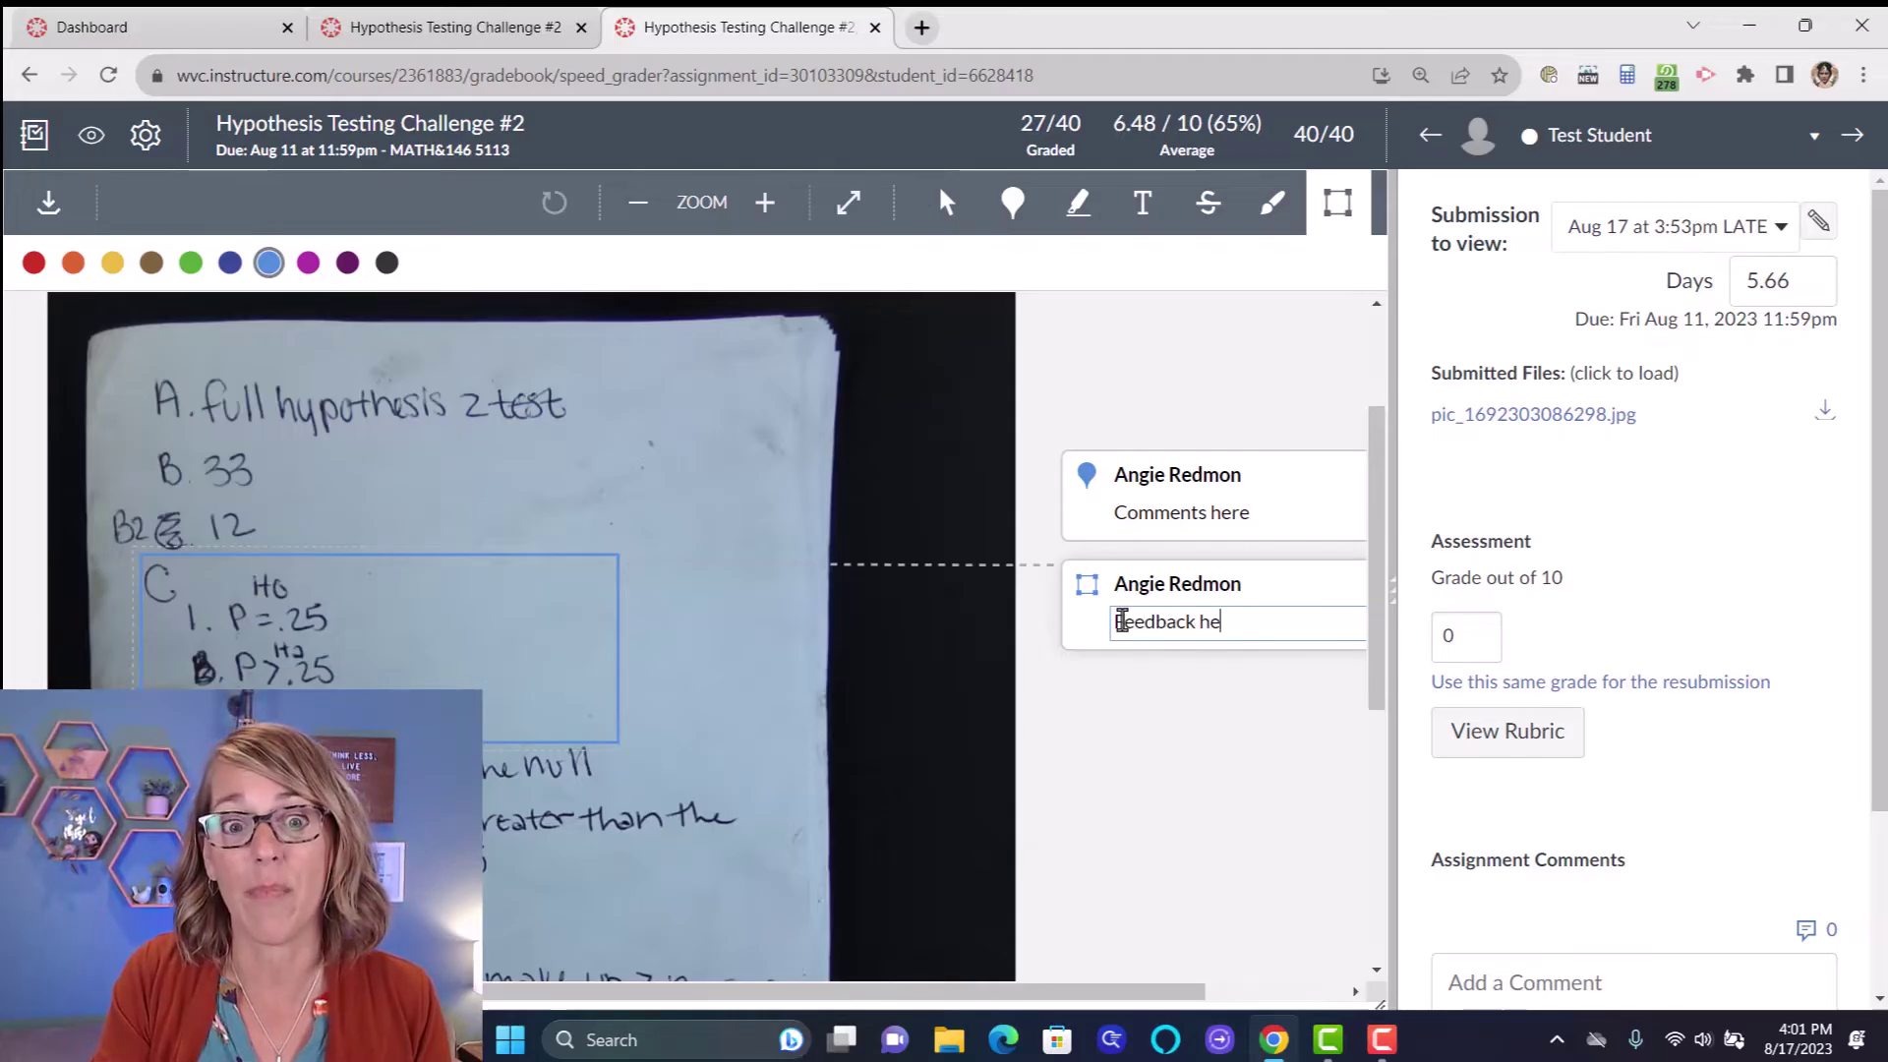
Save the part C area comment and drag the divider left to widen the grading panel
{"action": "left_click", "coordinate": [1135, 762]}
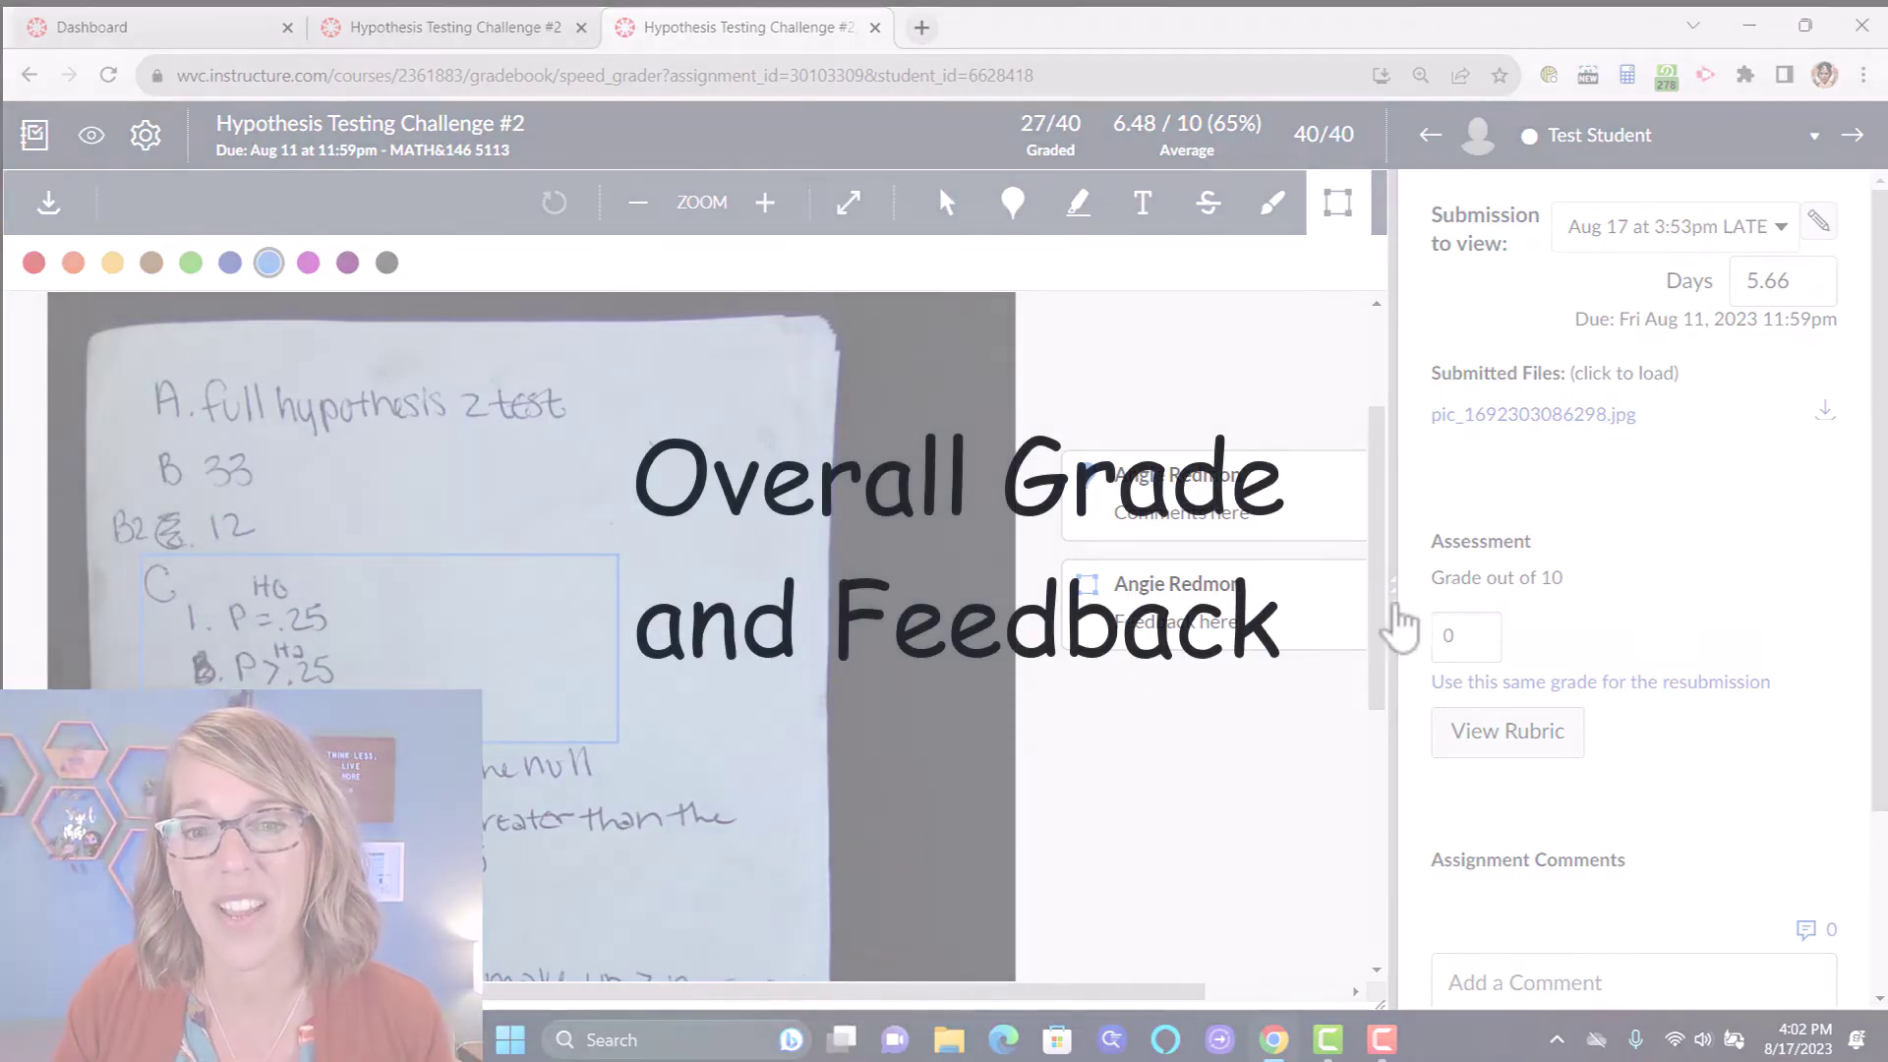
{"action": "left_click_drag", "start_coordinate": [1401, 625], "coordinate": [1296, 623]}
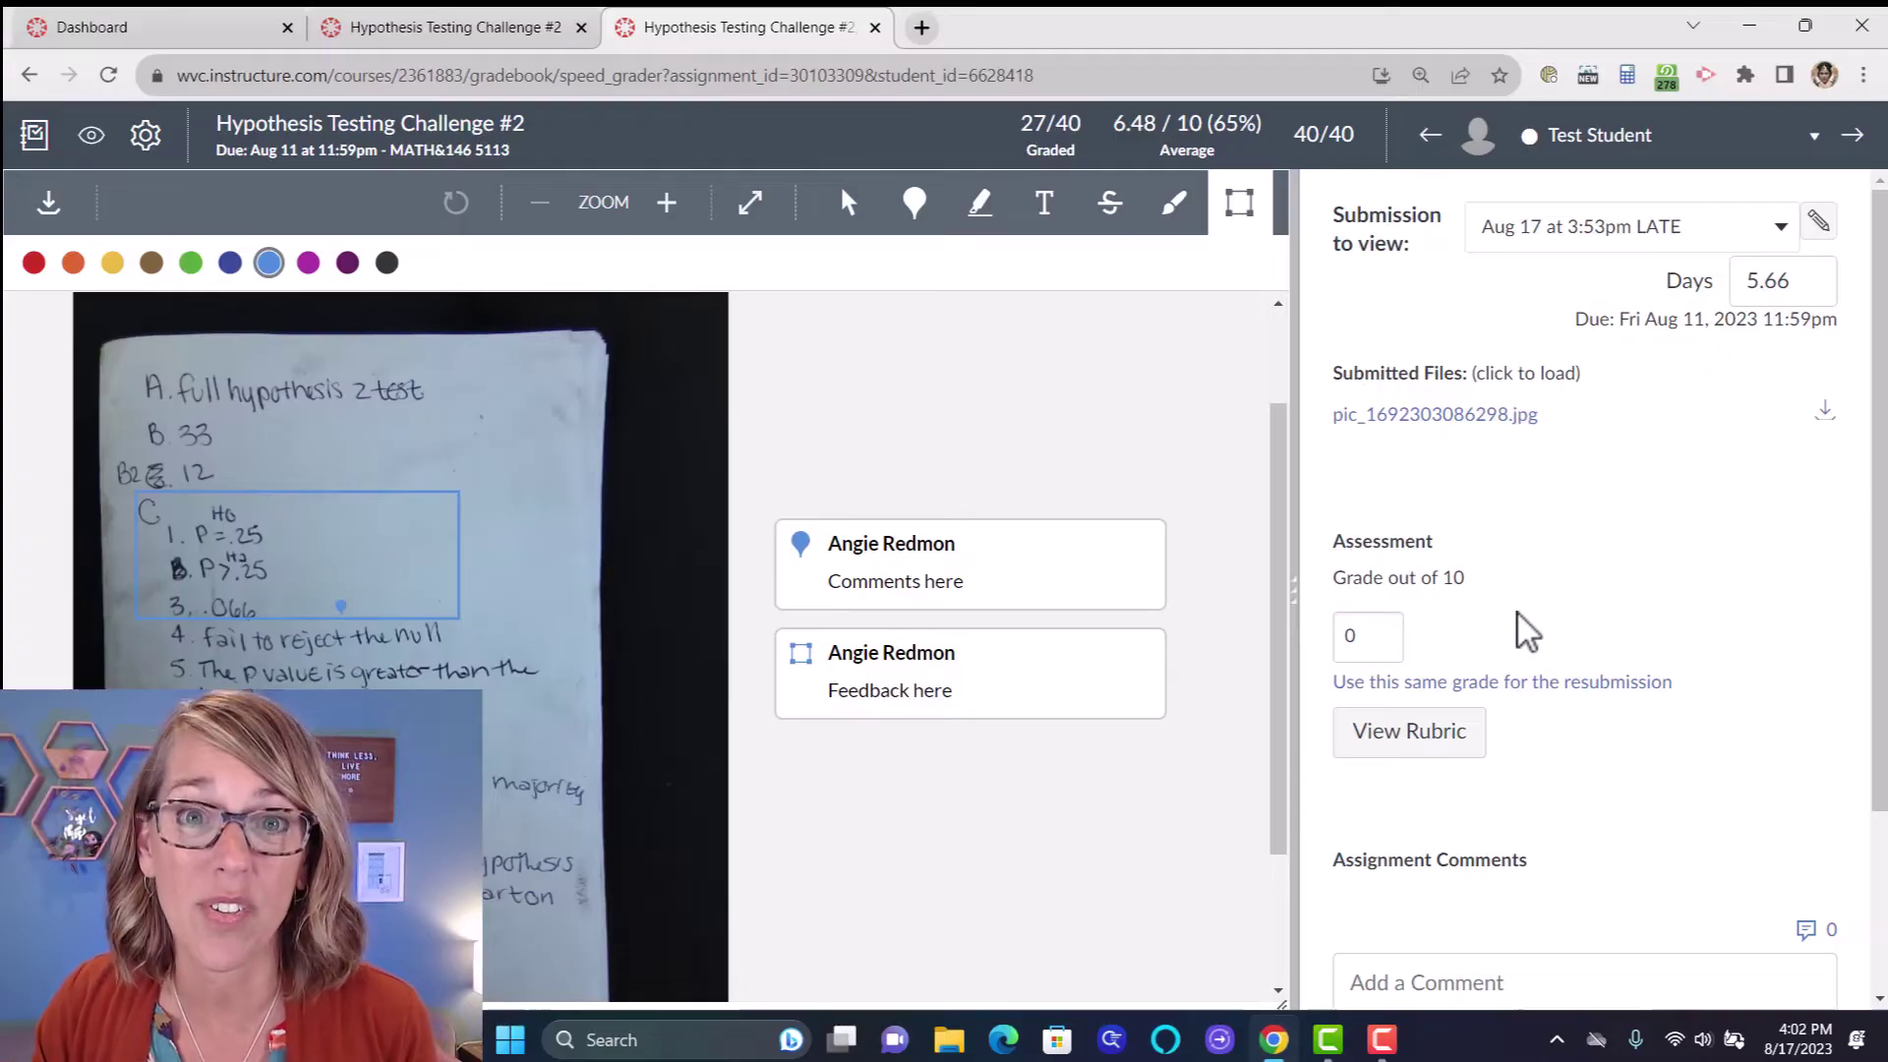
Score the rubric: Hypotheses 2, Critical Score 1, Test value 0, Decision 1, Summary 2, totalling 6
{"action": "left_click", "coordinate": [1425, 739]}
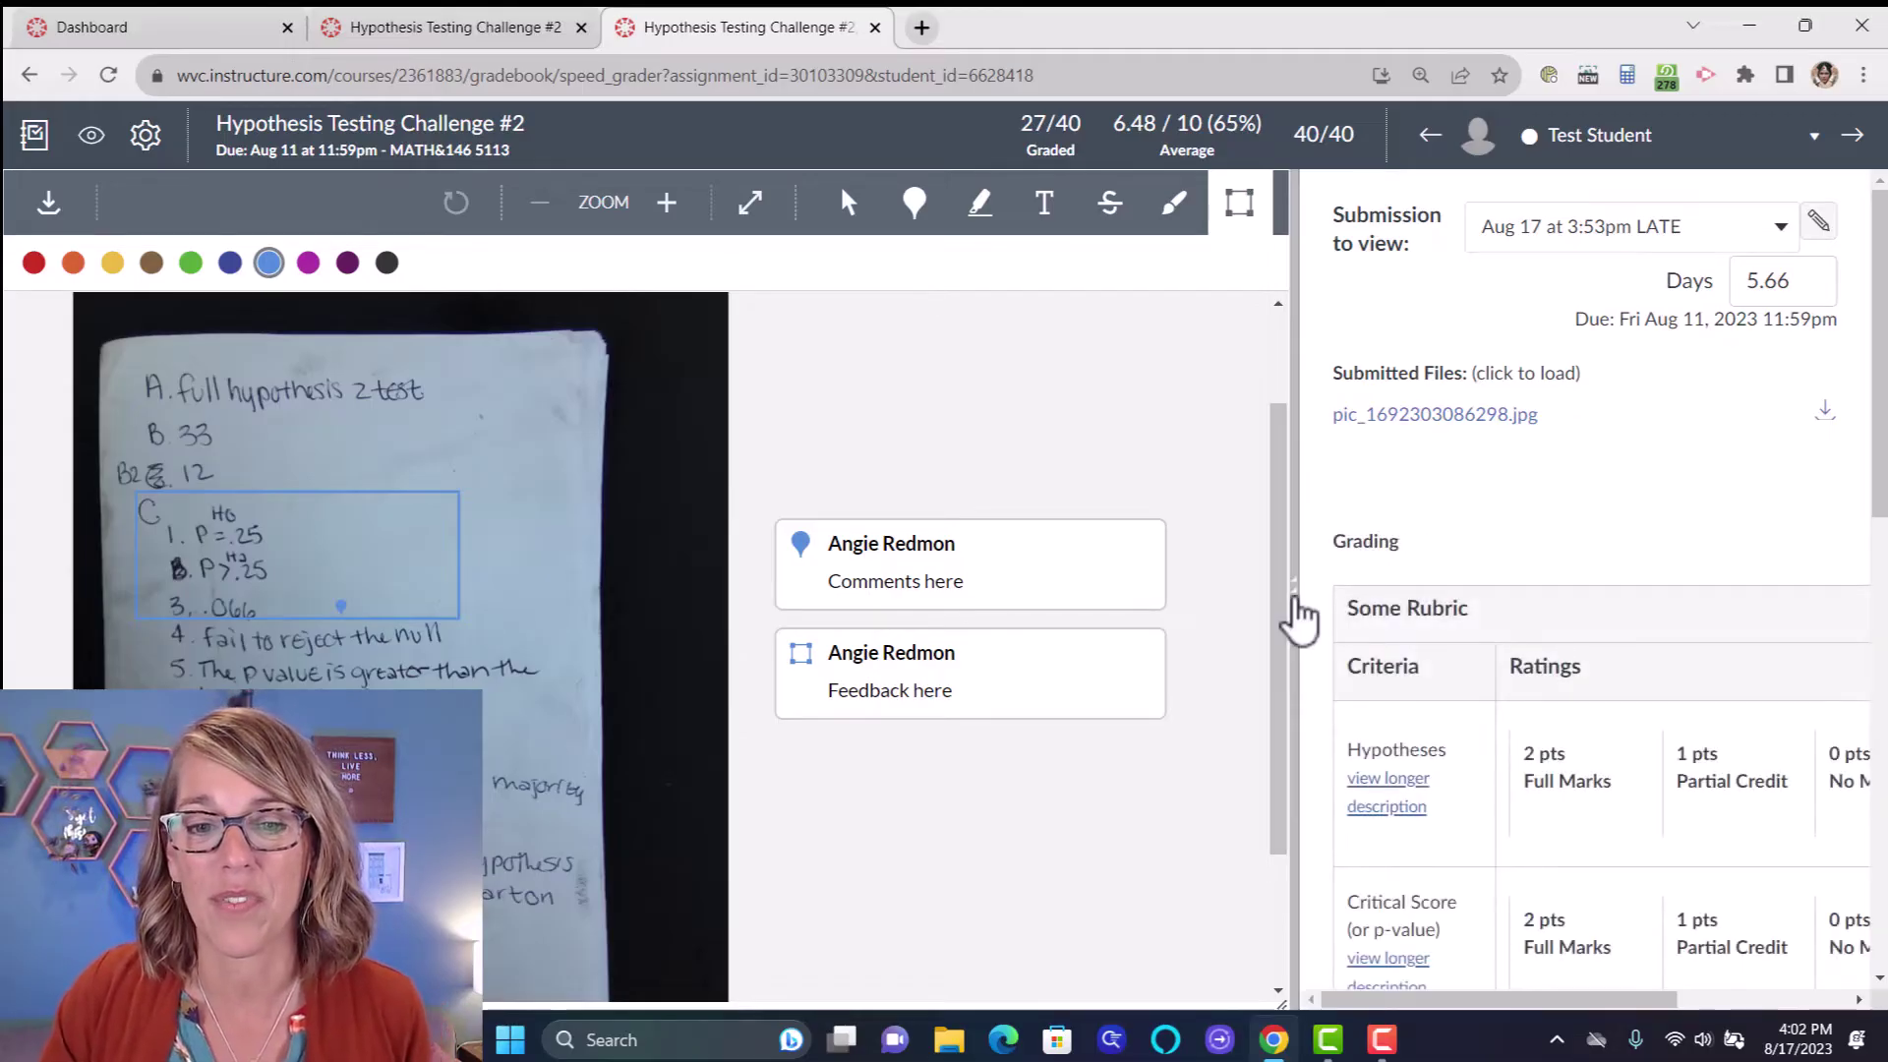
{"action": "left_click_drag", "start_coordinate": [1292, 620], "coordinate": [960, 632]}
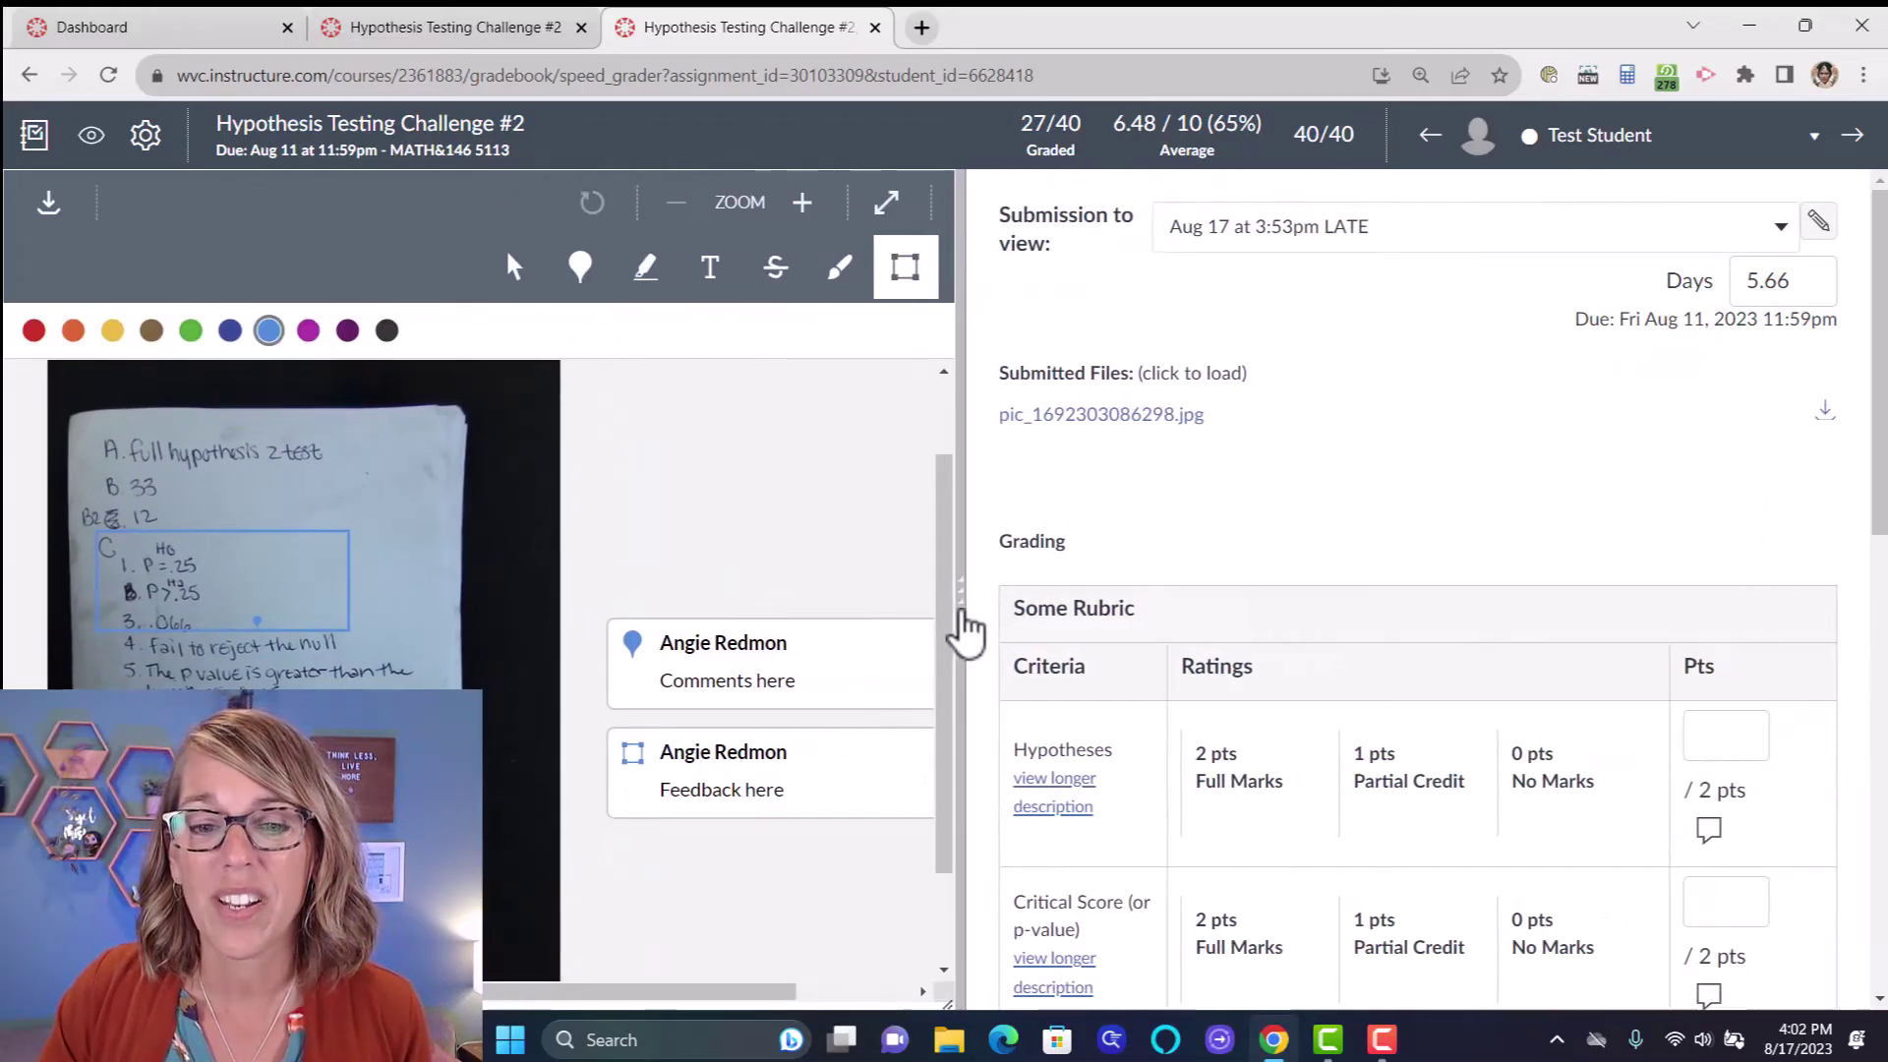
{"action": "scroll", "coordinate": [1716, 830], "scroll_direction": "down", "scroll_amount": 8}
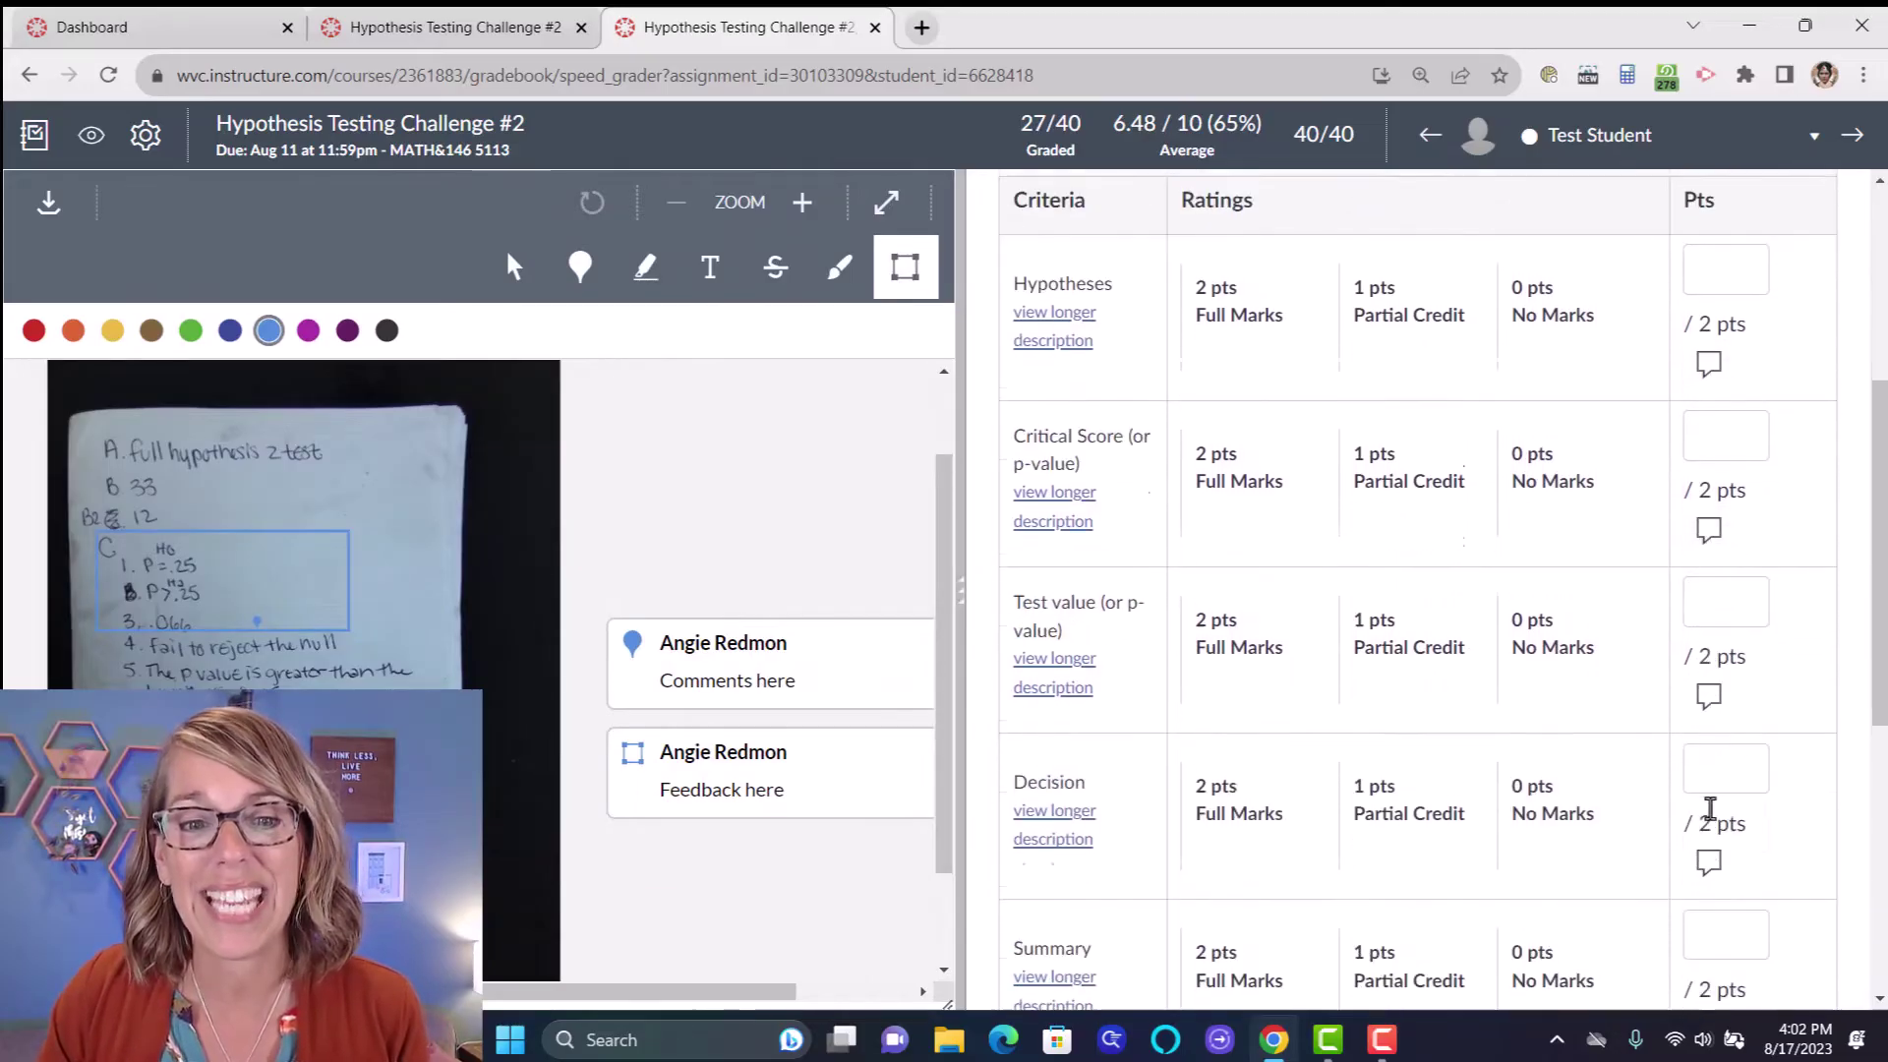
{"action": "scroll", "coordinate": [1714, 826], "scroll_direction": "up", "scroll_amount": 4}
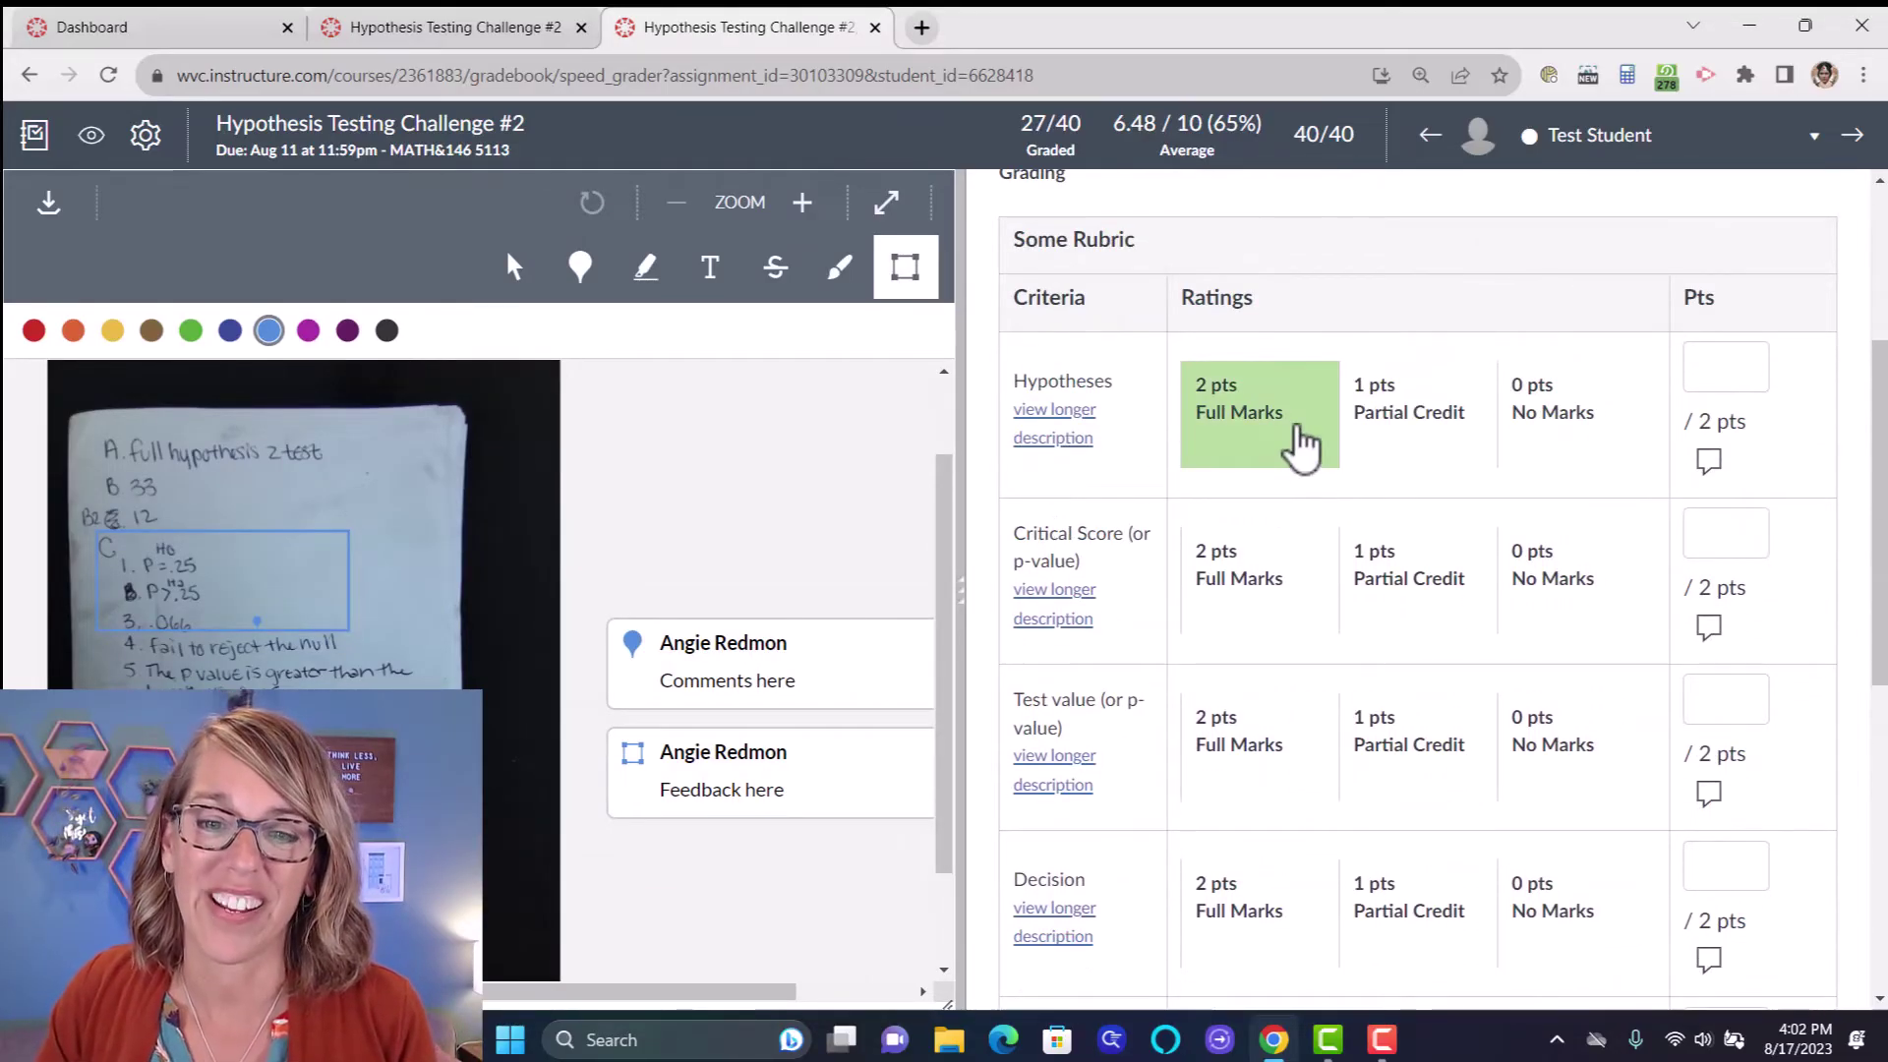
{"action": "left_click", "coordinate": [1303, 447]}
{"action": "left_click", "coordinate": [1416, 575]}
{"action": "left_click", "coordinate": [1573, 746]}
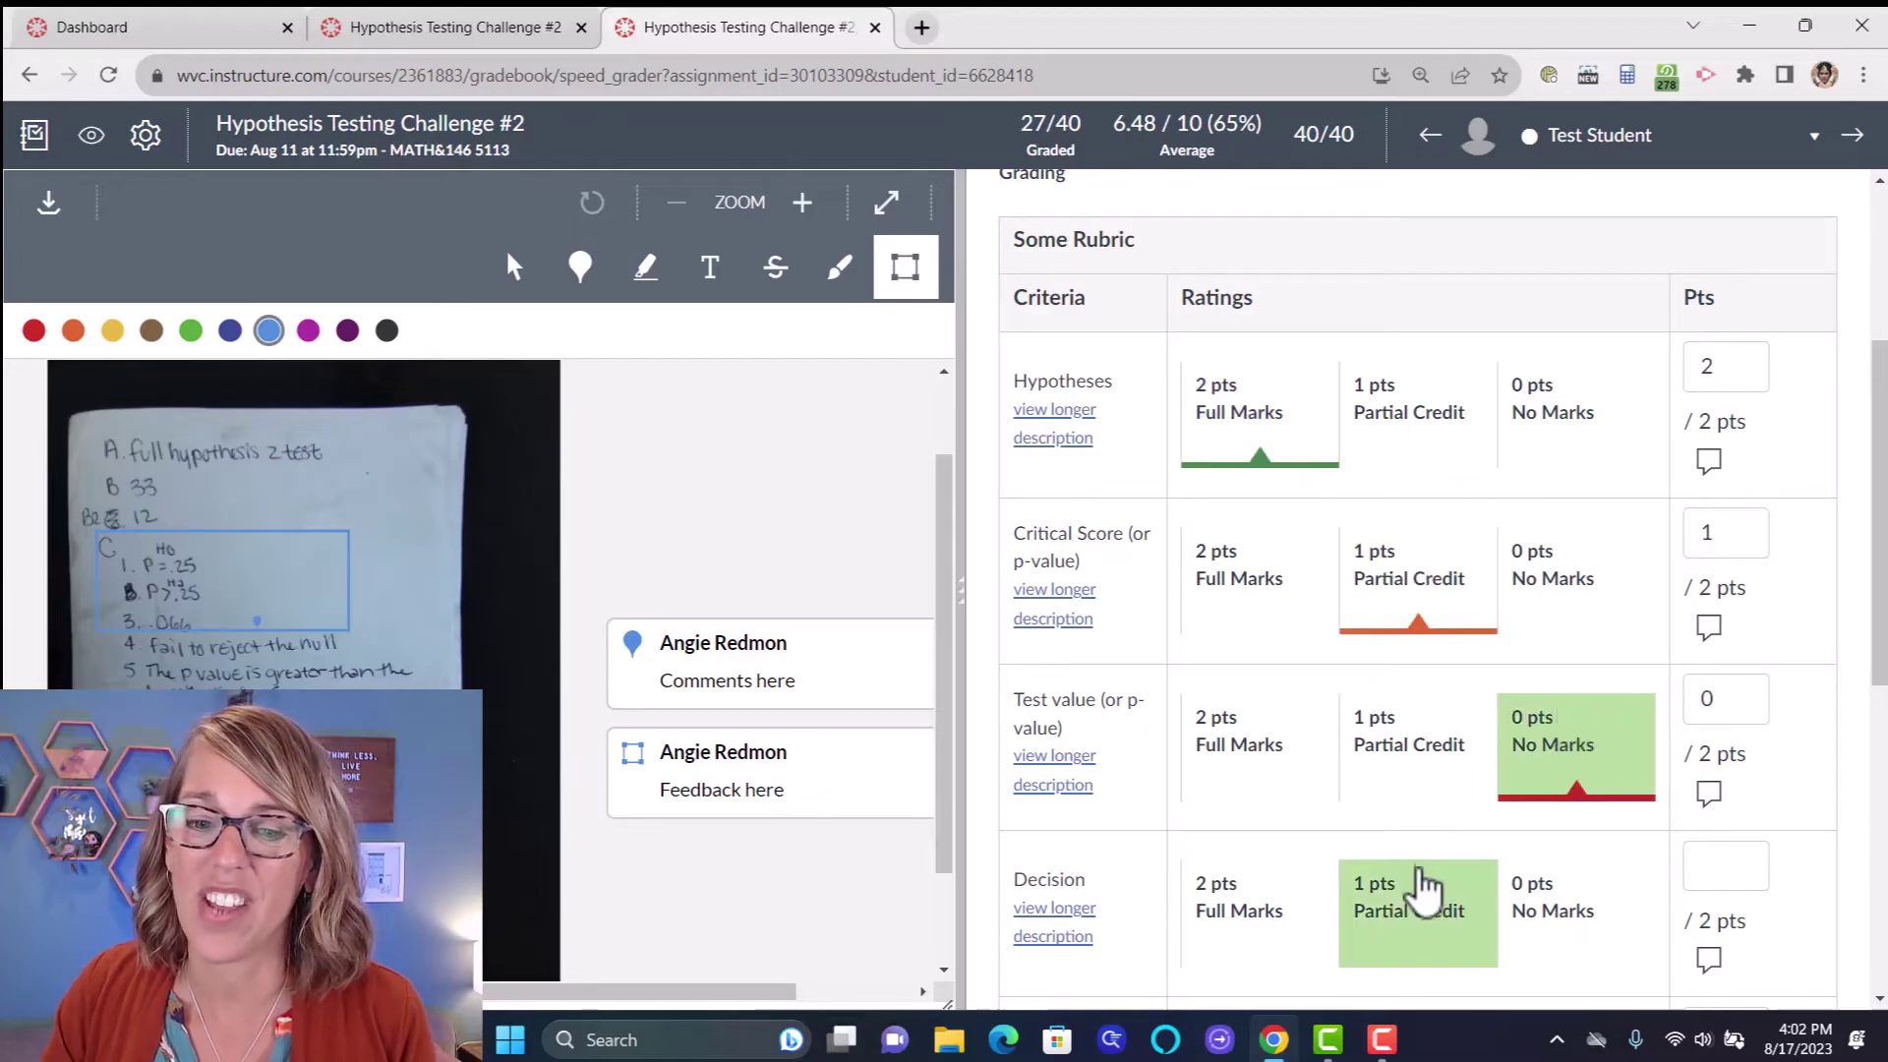
{"action": "left_click", "coordinate": [1426, 890]}
{"action": "scroll", "coordinate": [1376, 885], "scroll_direction": "down", "scroll_amount": 2}
{"action": "left_click", "coordinate": [1266, 865]}
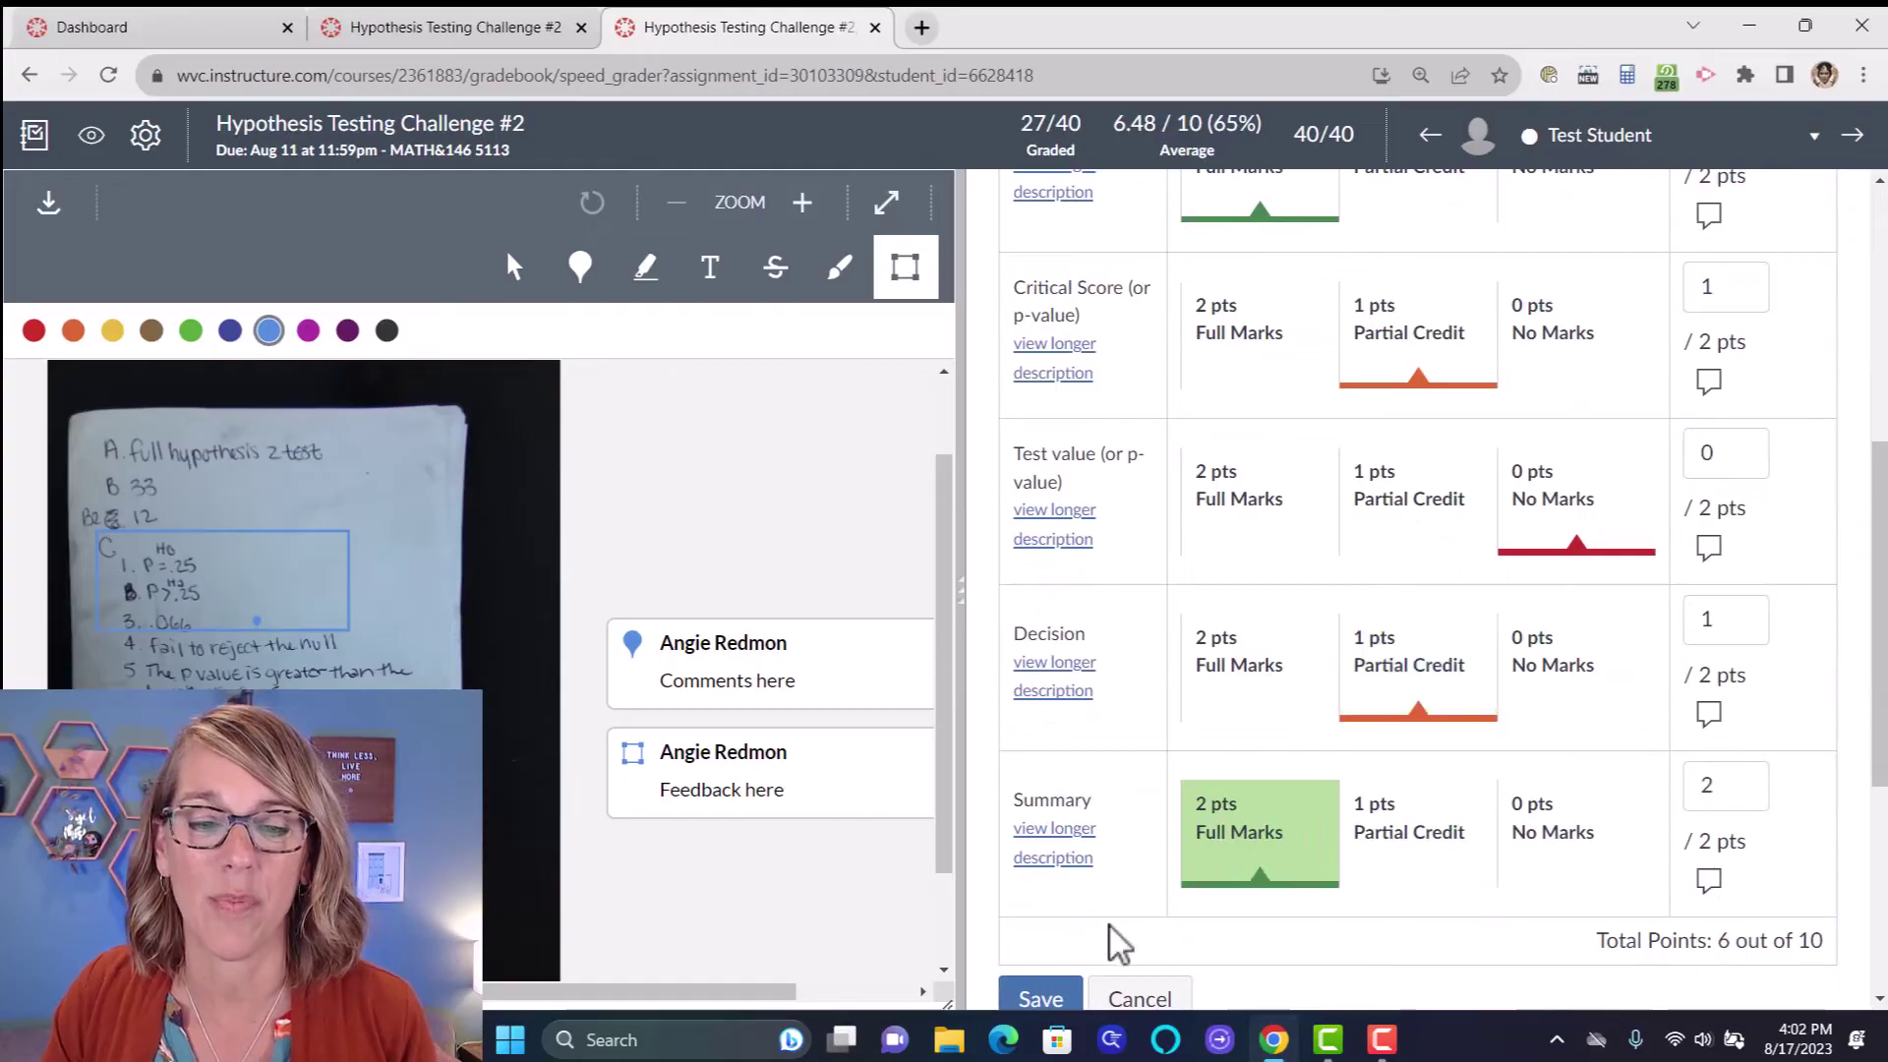
{"action": "left_click", "coordinate": [1040, 998]}
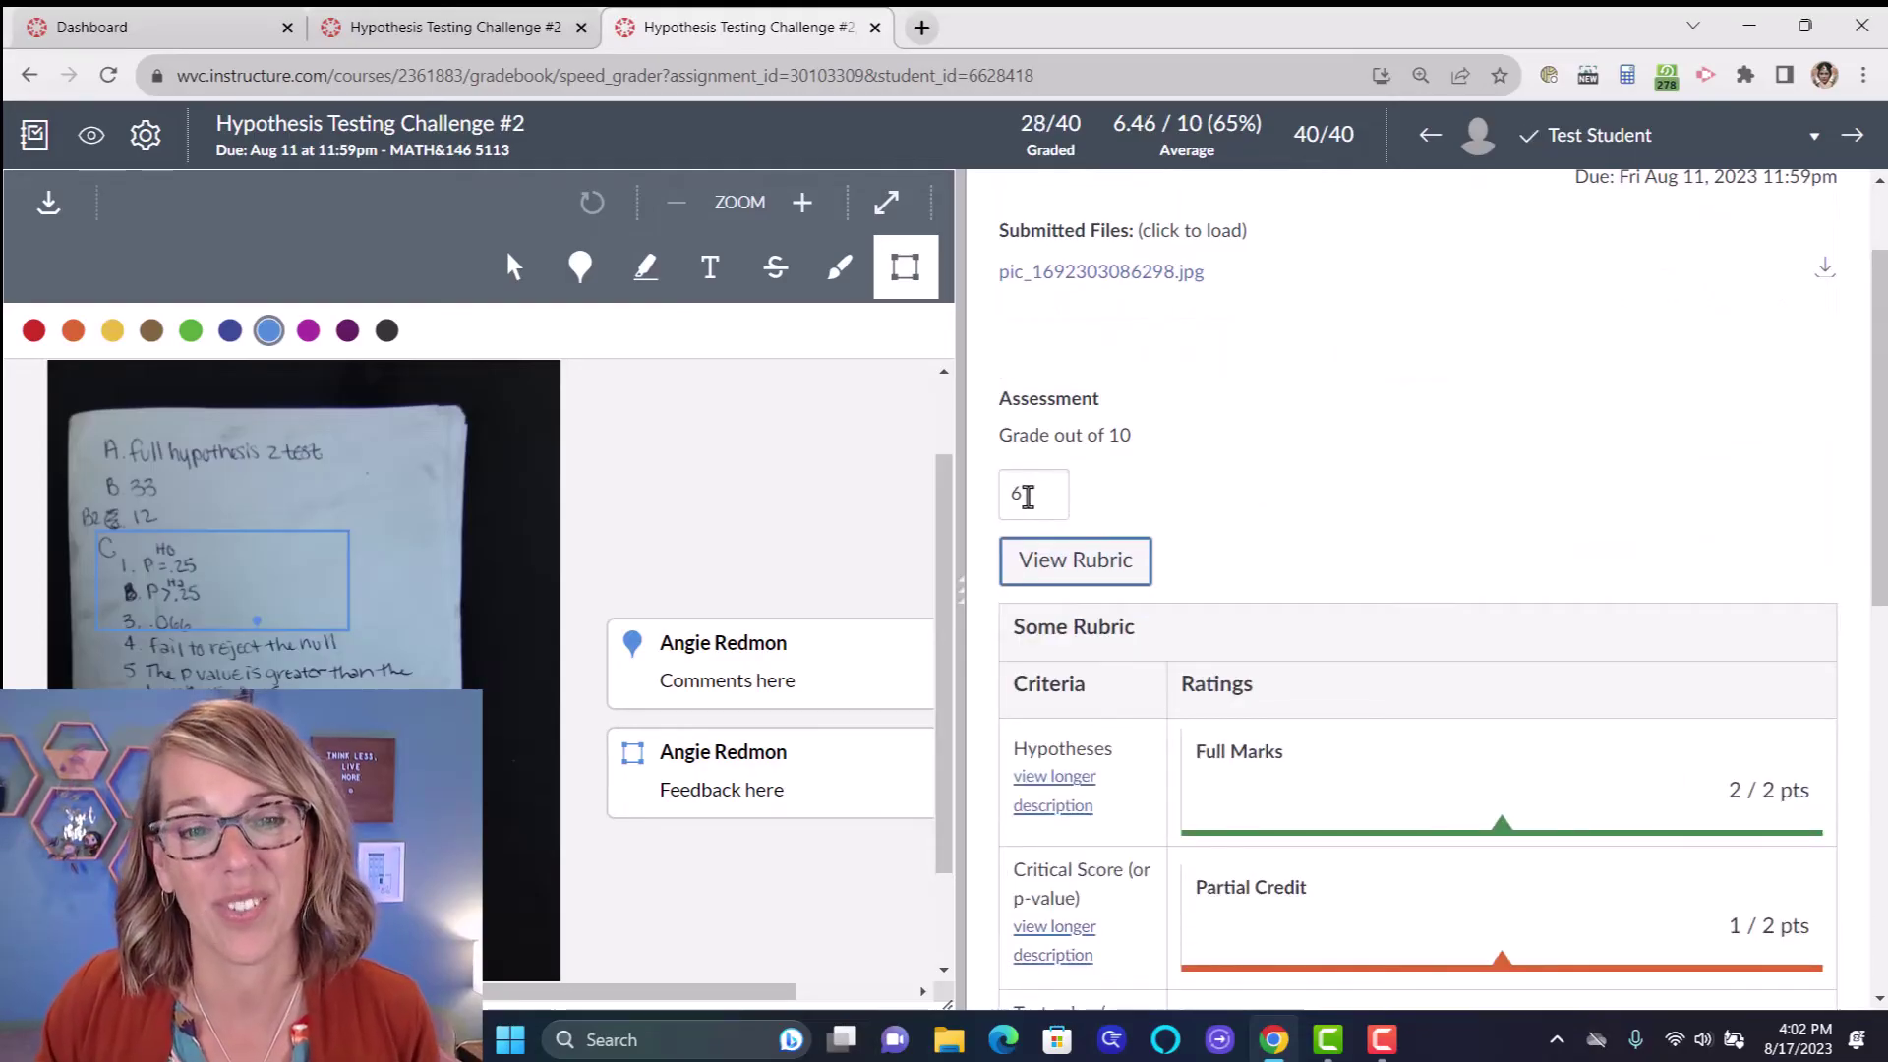
Change the grade from 6 to 8 out of 10
{"action": "left_click", "coordinate": [1026, 497]}
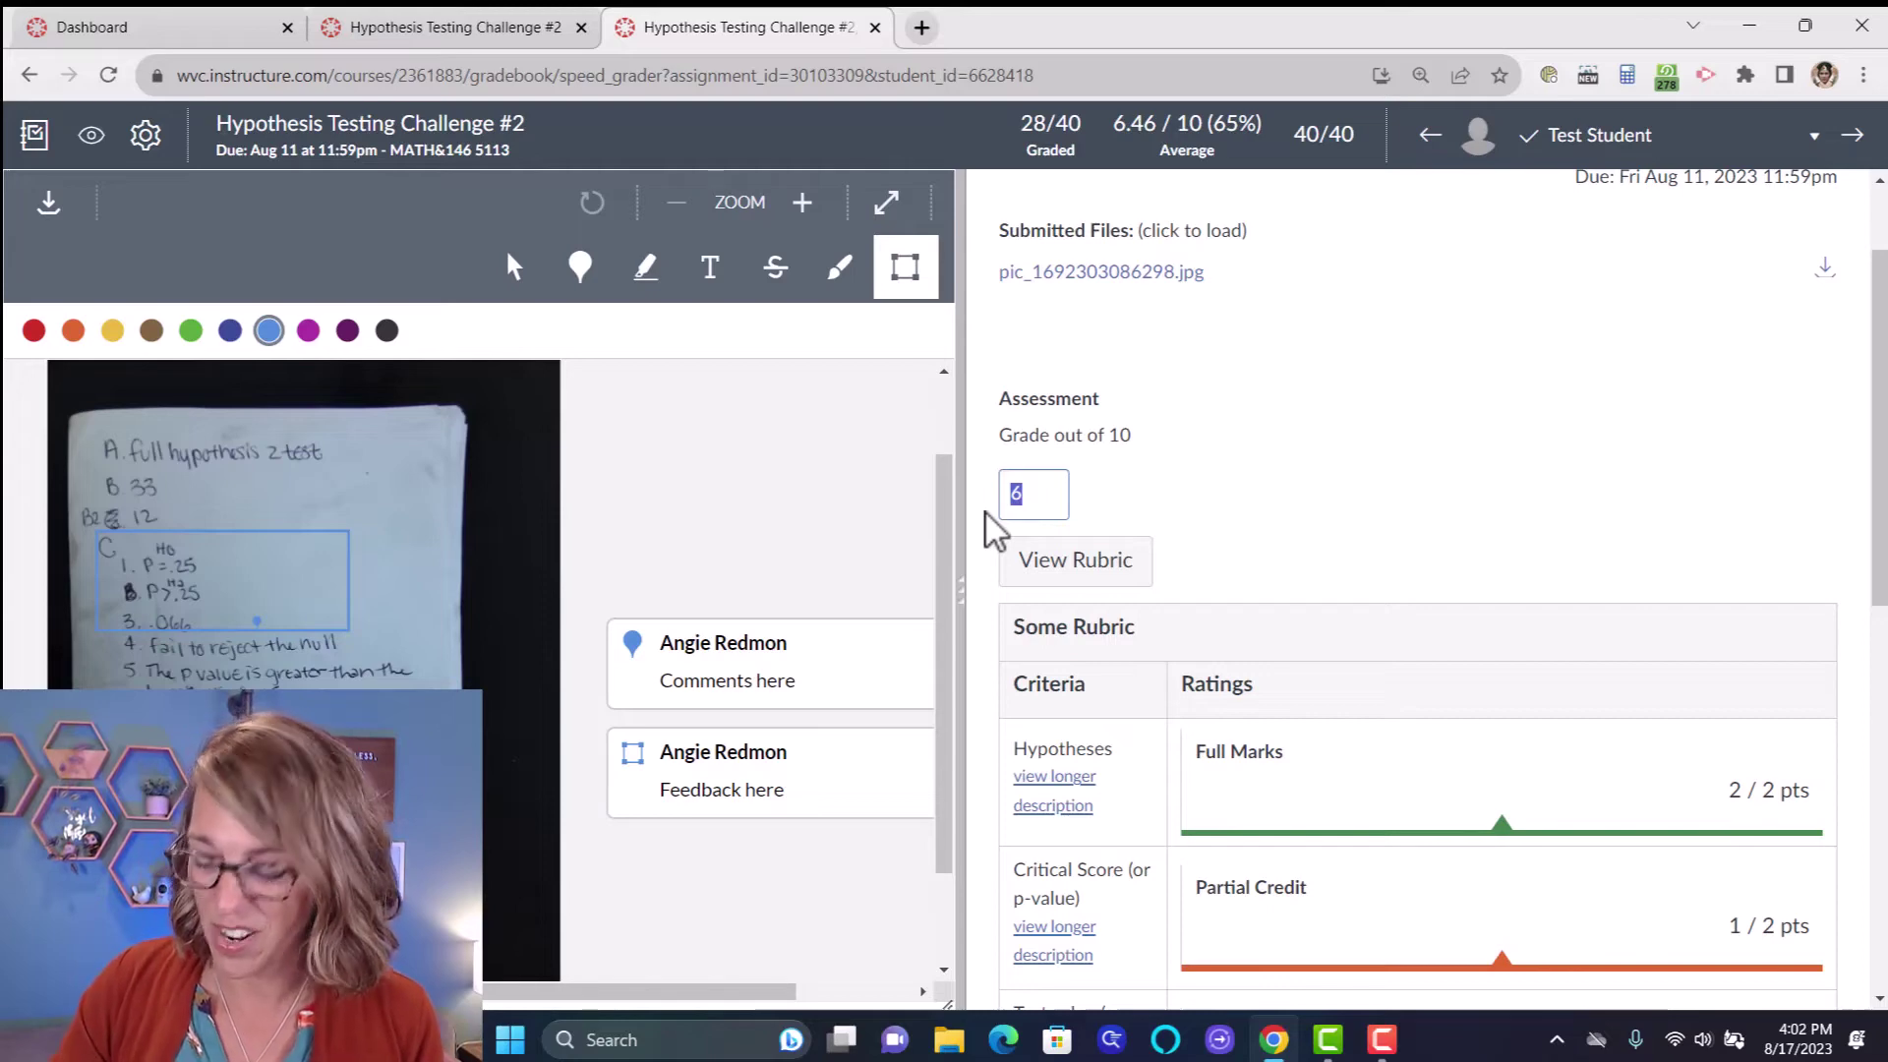
{"action": "type", "text": "8"}
{"action": "left_click", "coordinate": [988, 520]}
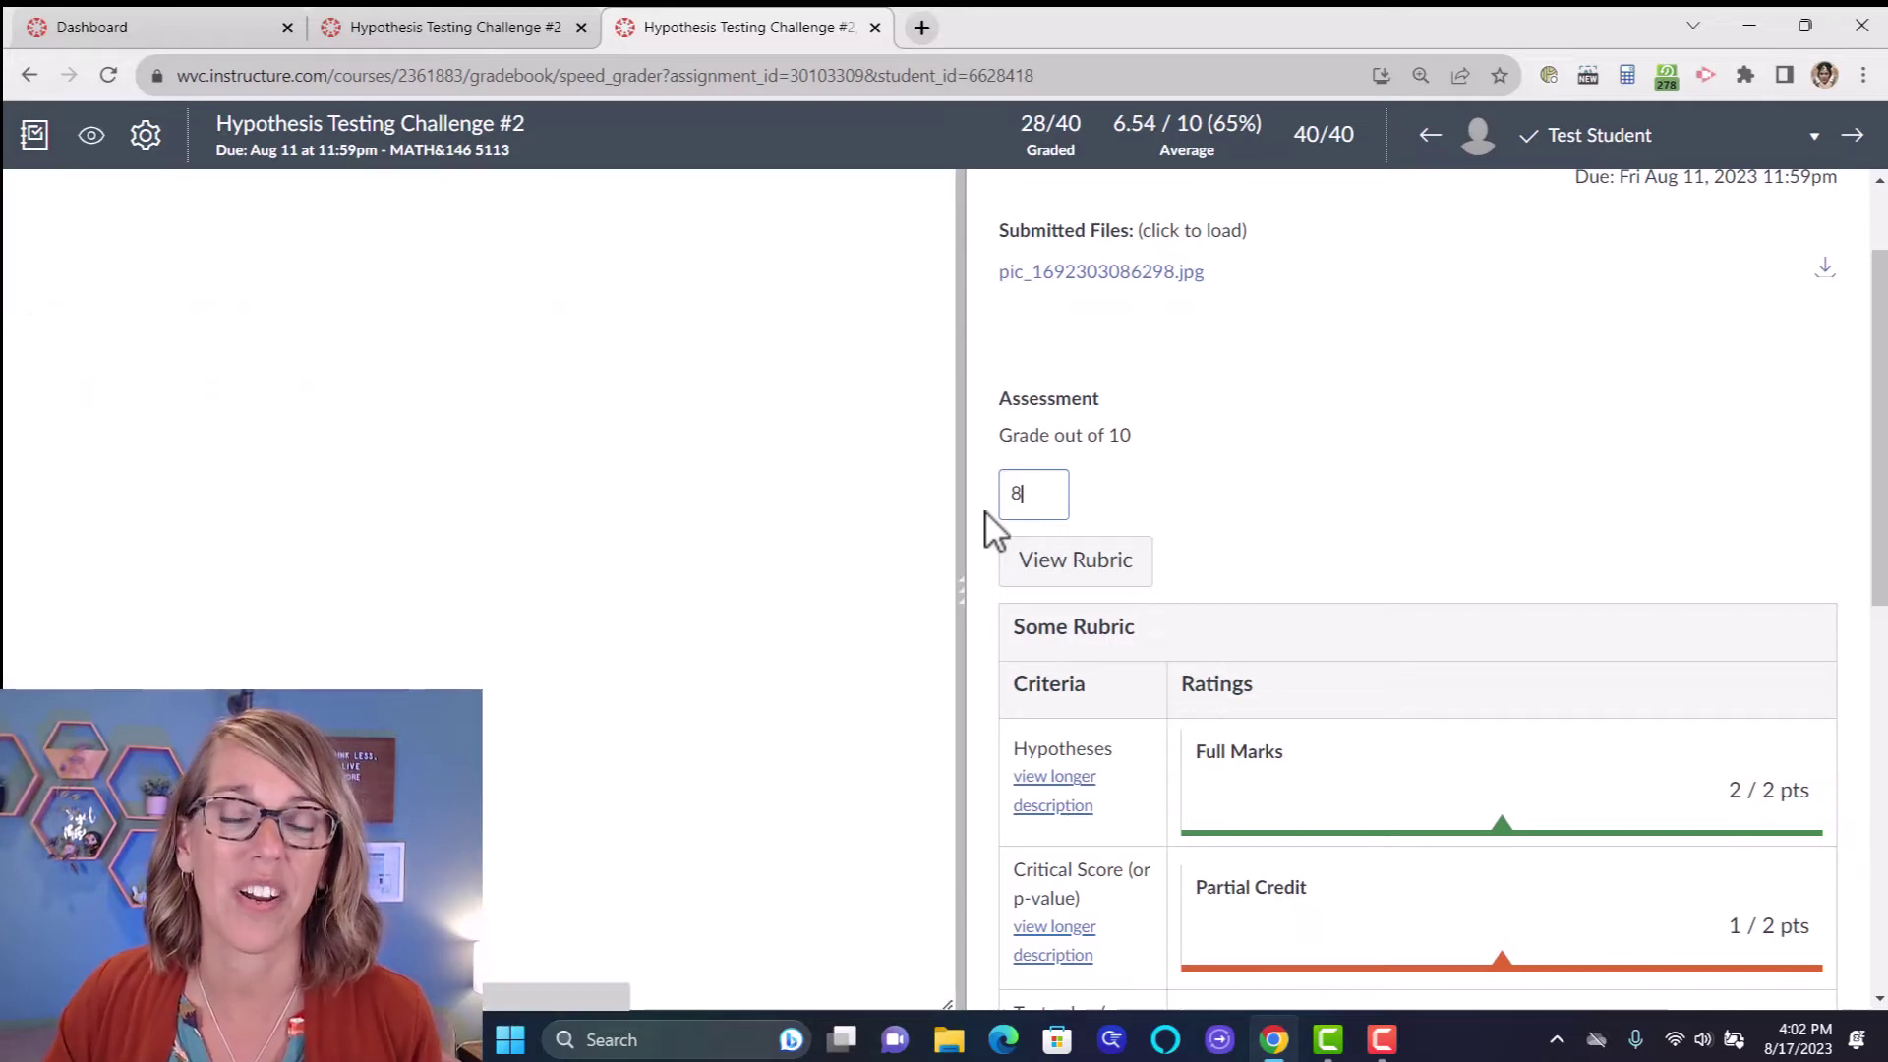
{"action": "scroll", "coordinate": [1432, 550], "scroll_direction": "down", "scroll_amount": 6}
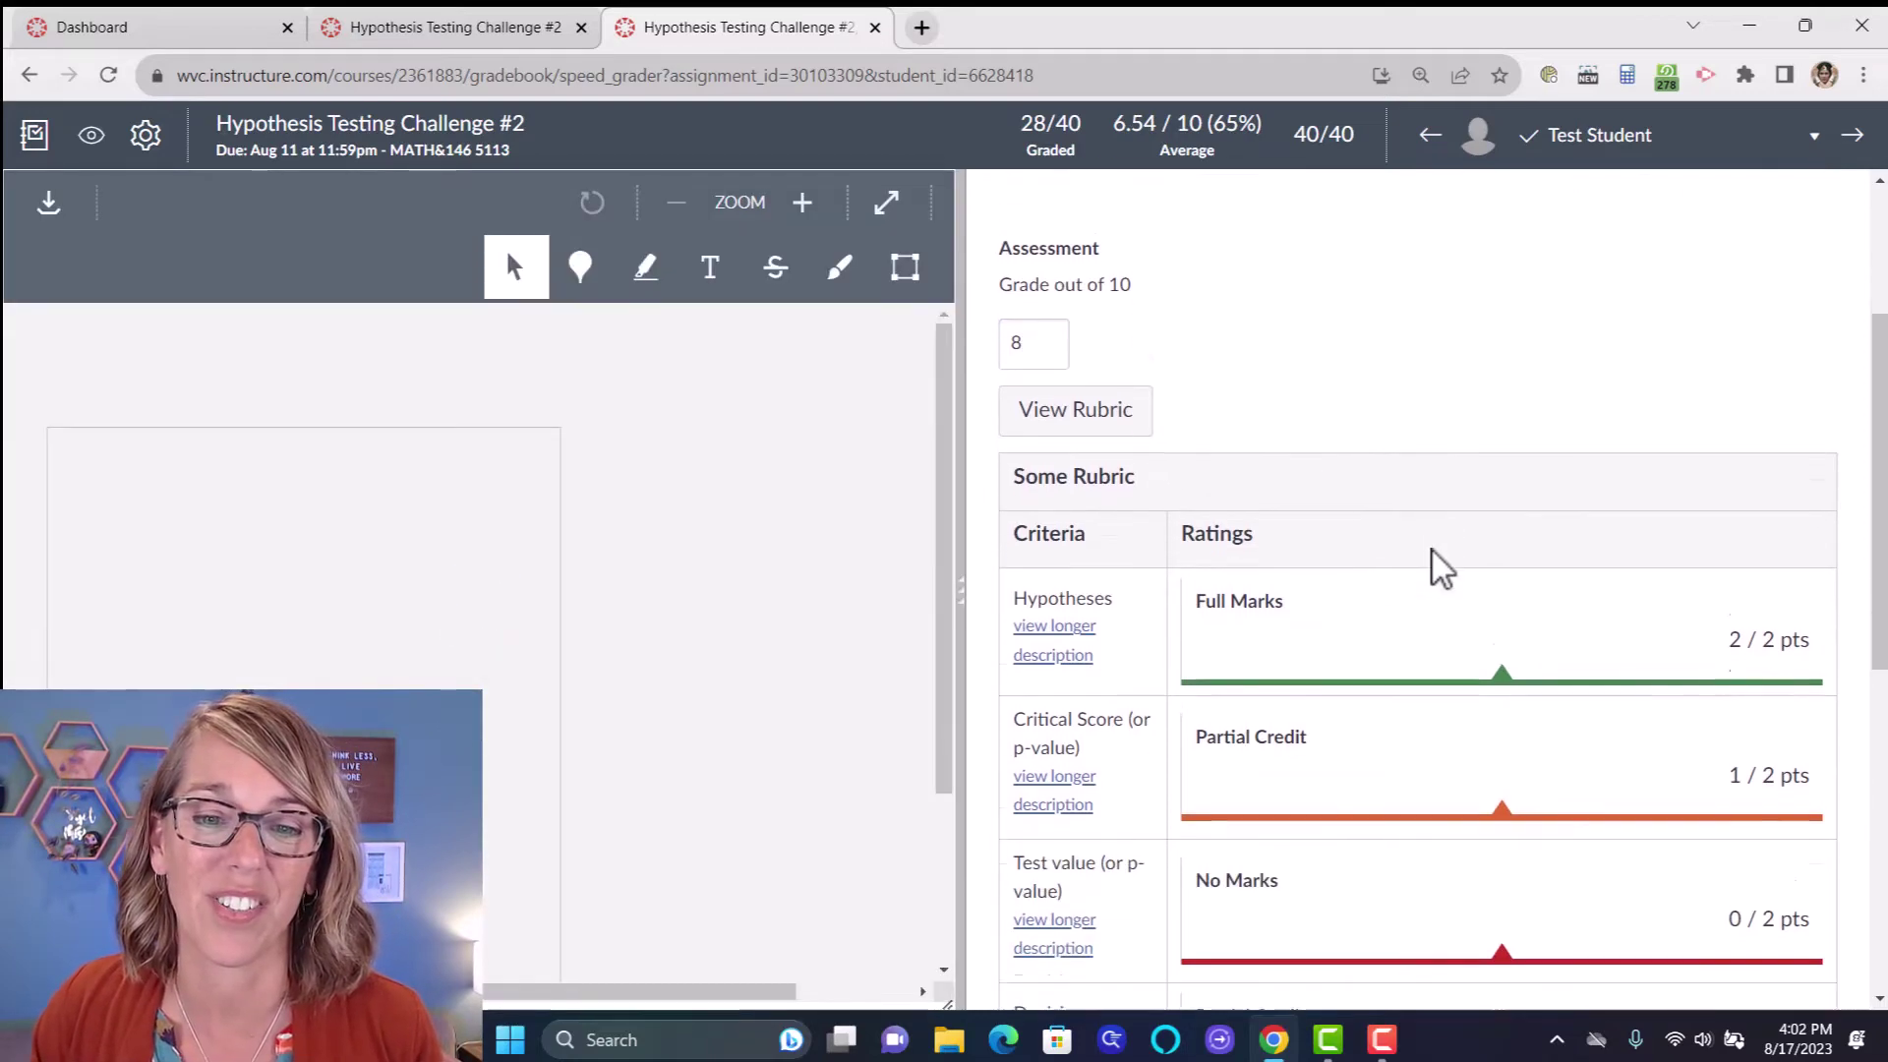
{"action": "scroll", "coordinate": [1431, 553], "scroll_direction": "down", "scroll_amount": 2}
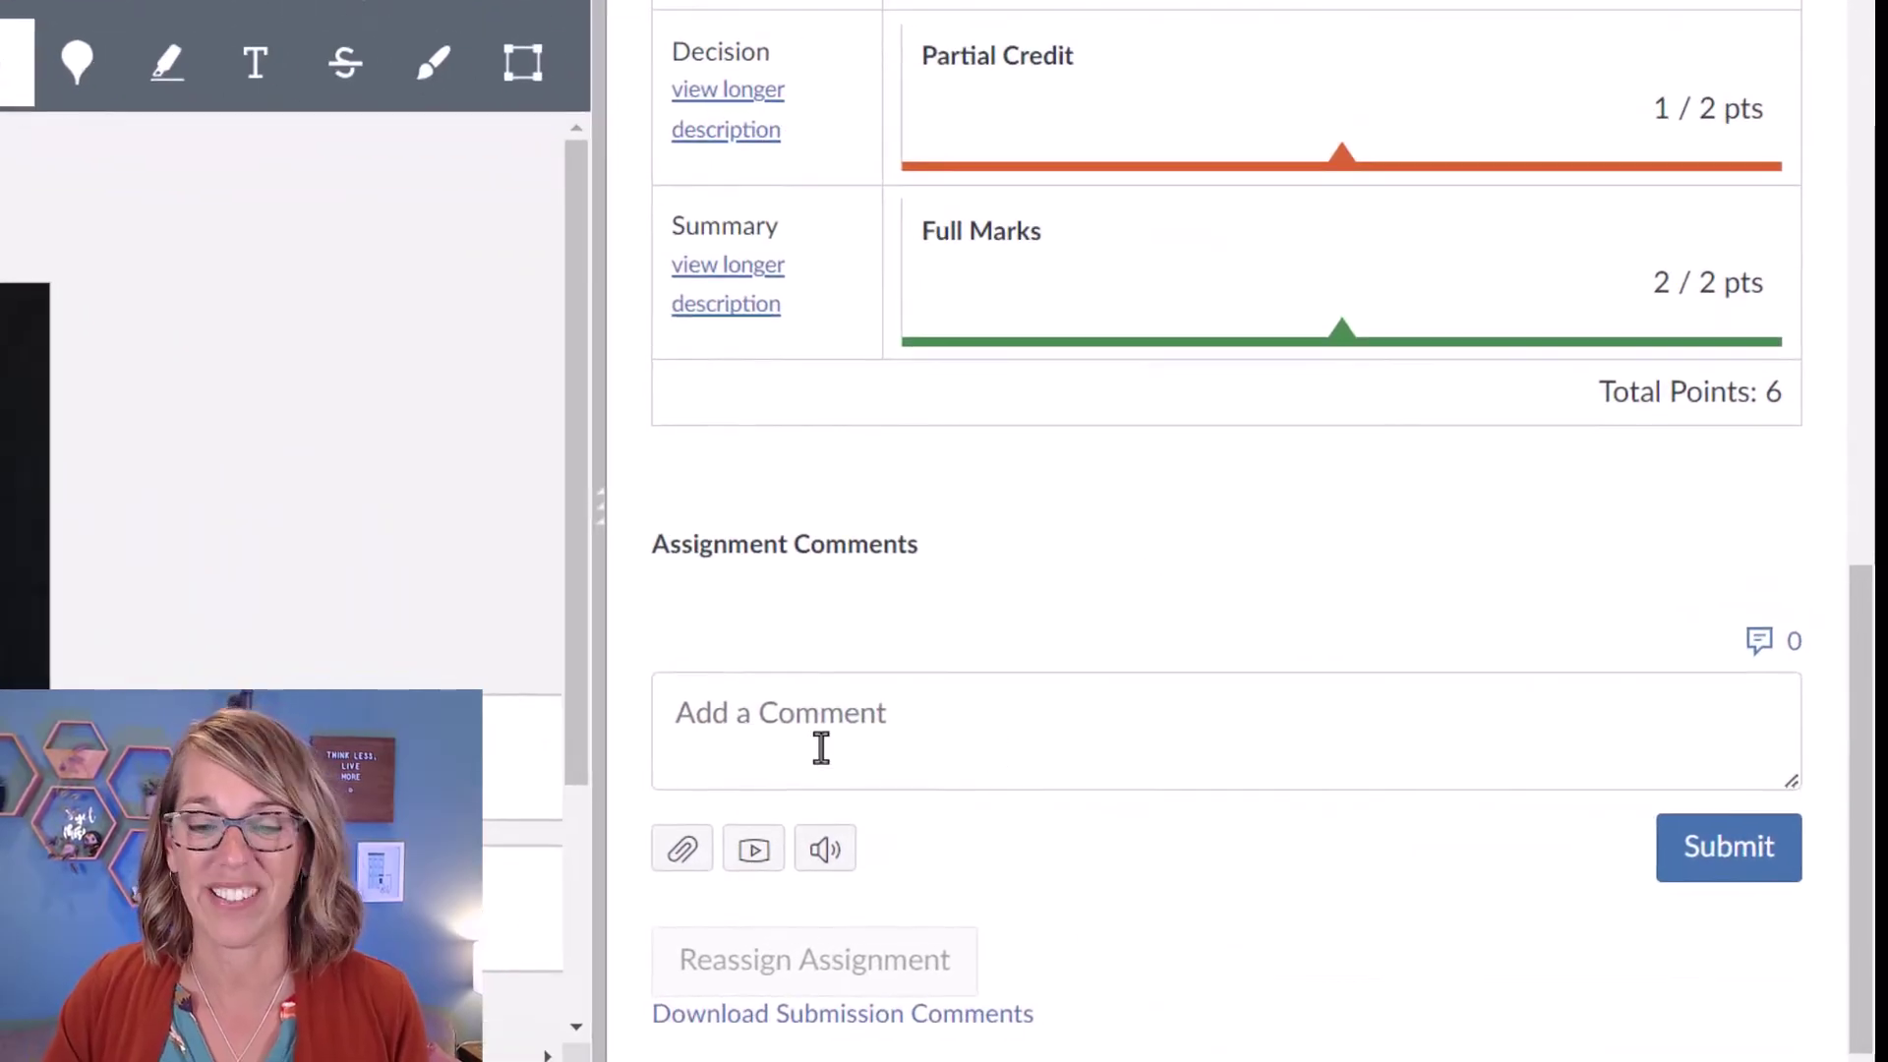
Post the comment 'Student Name, You did great . . . .' on the submission
{"action": "left_click", "coordinate": [733, 733]}
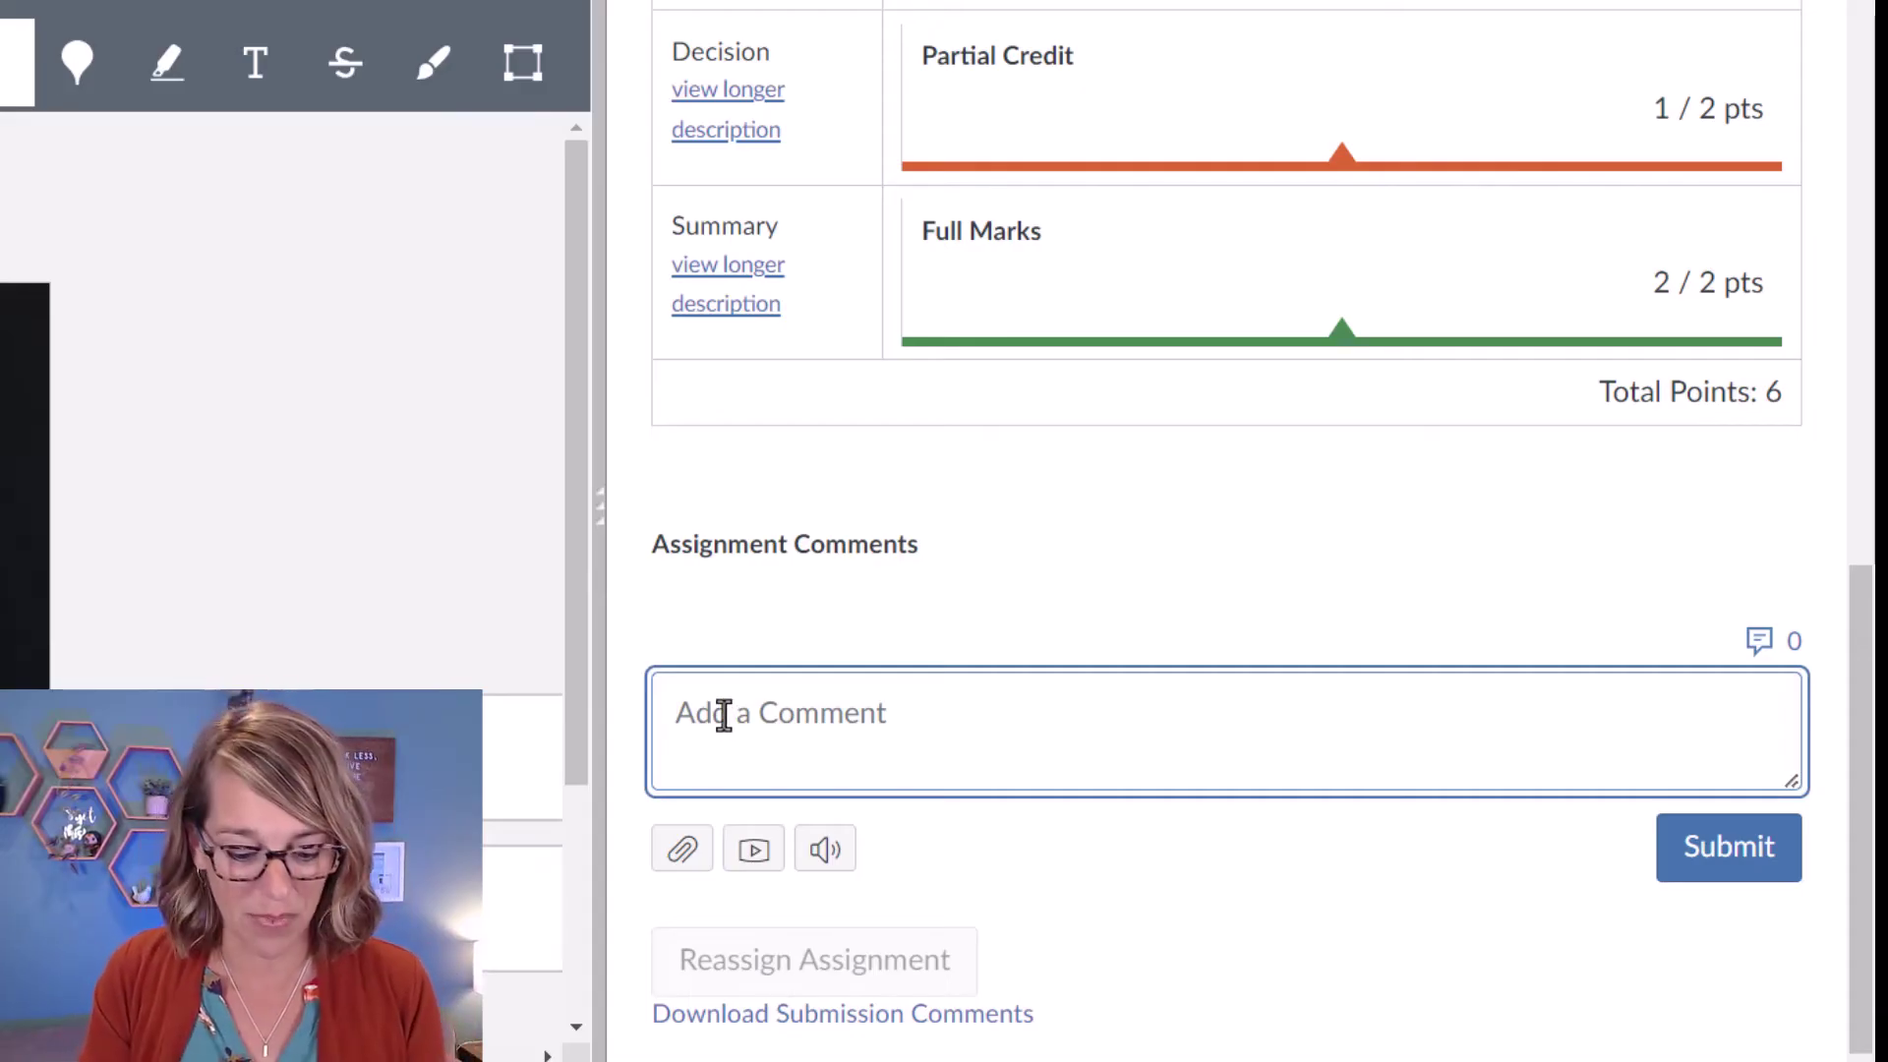
{"action": "type", "text": "Student Name,"}
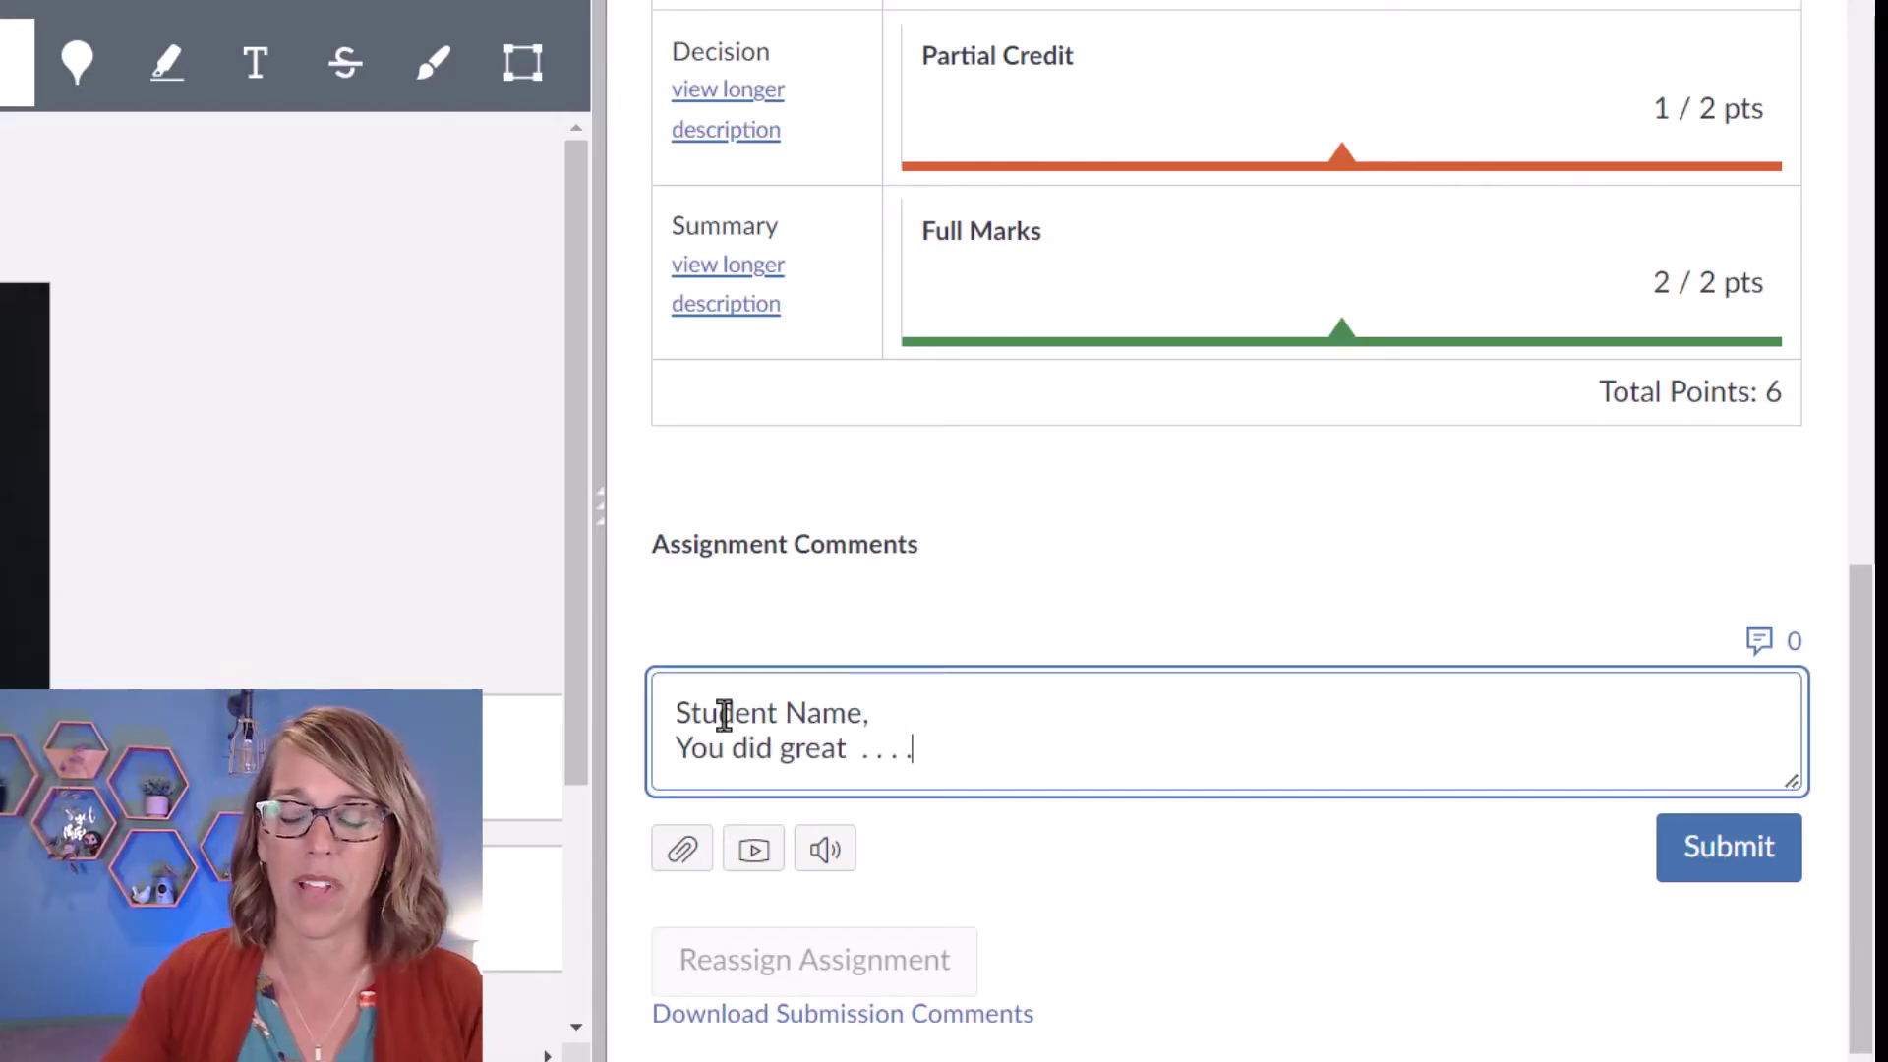
{"action": "left_click", "coordinate": [1717, 856]}
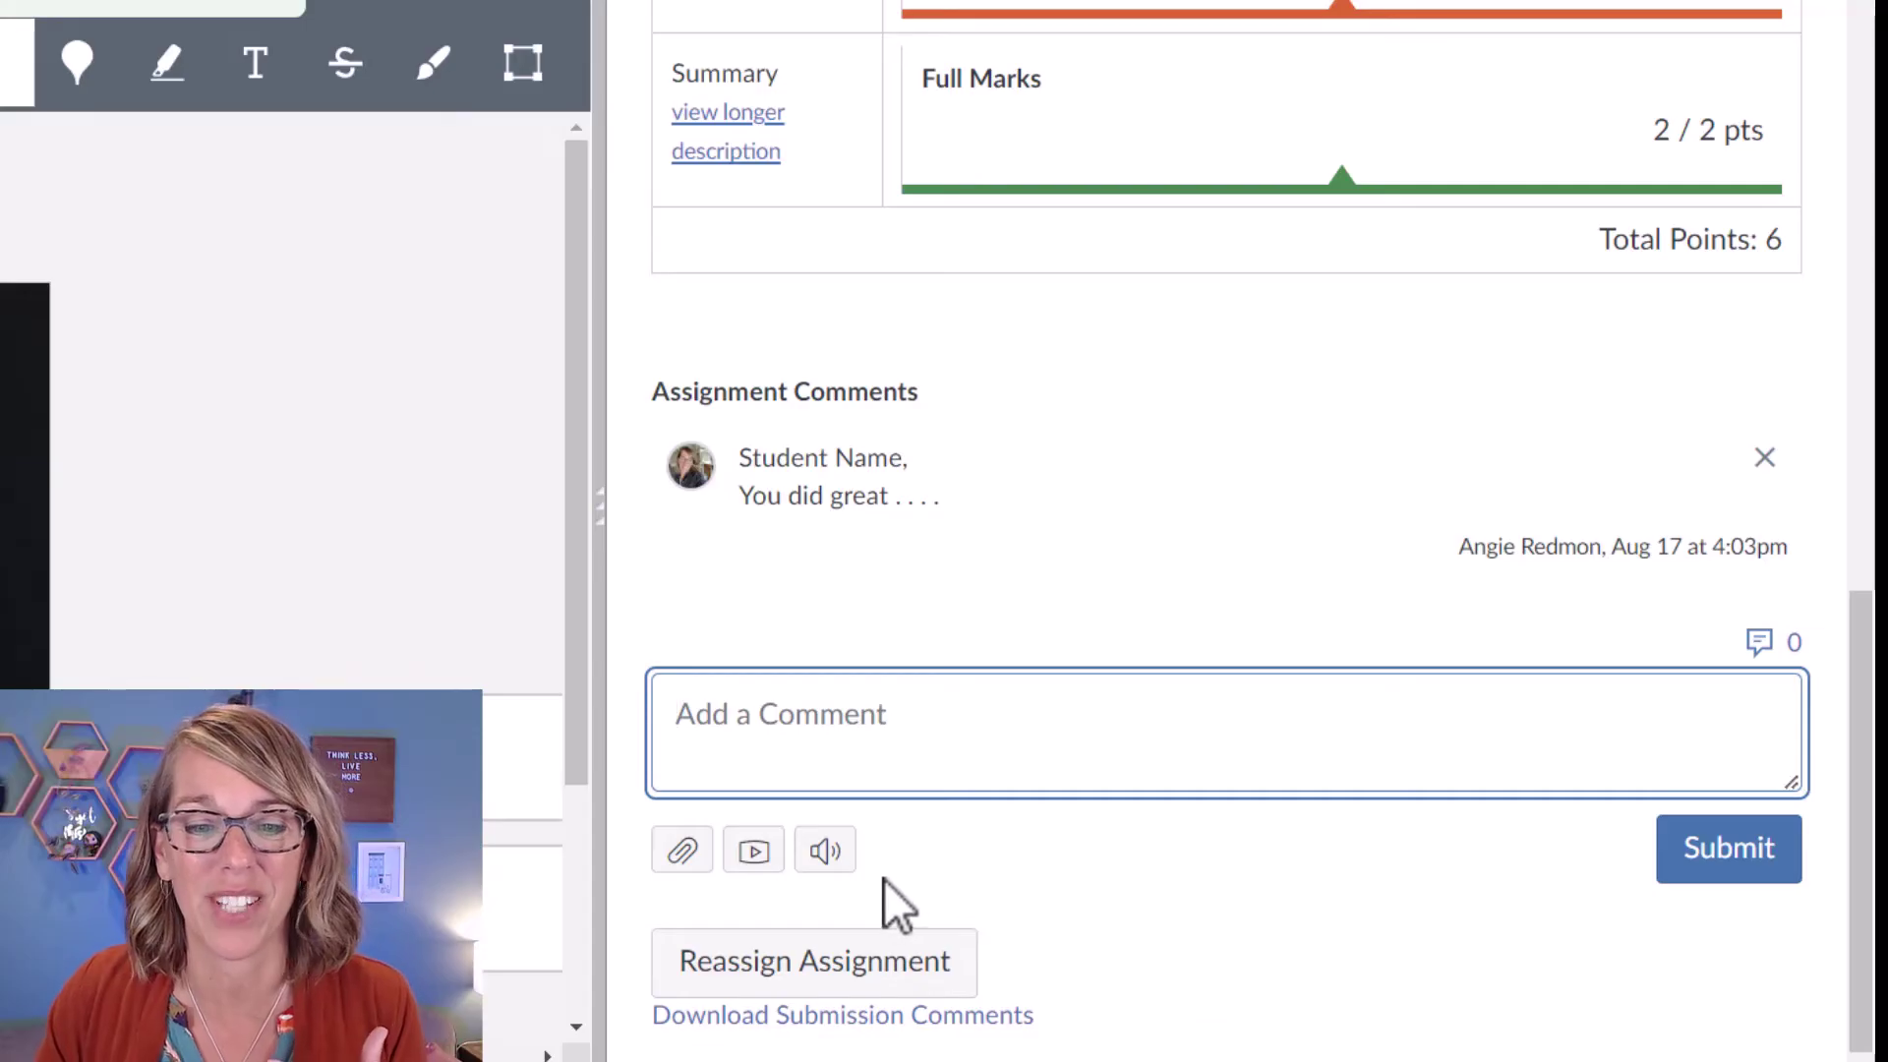
{"action": "left_click", "coordinate": [836, 858]}
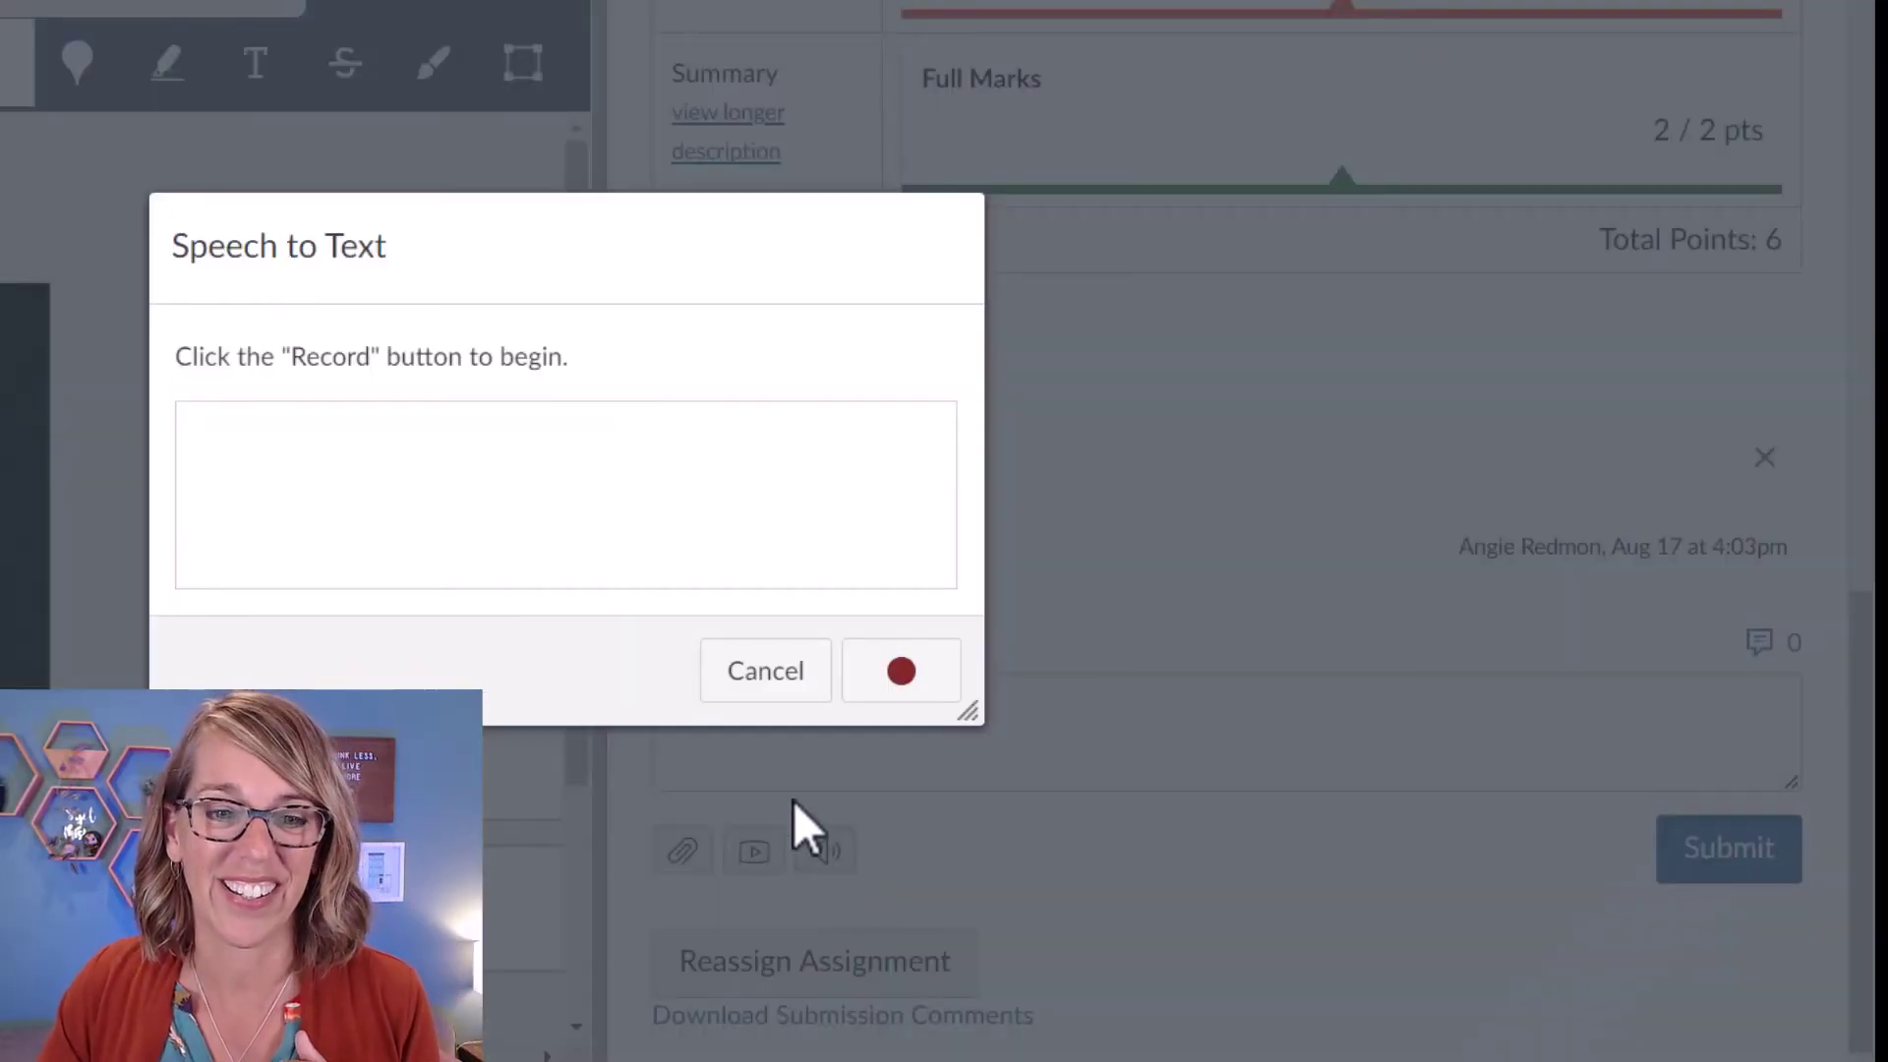
{"action": "left_click", "coordinate": [905, 679]}
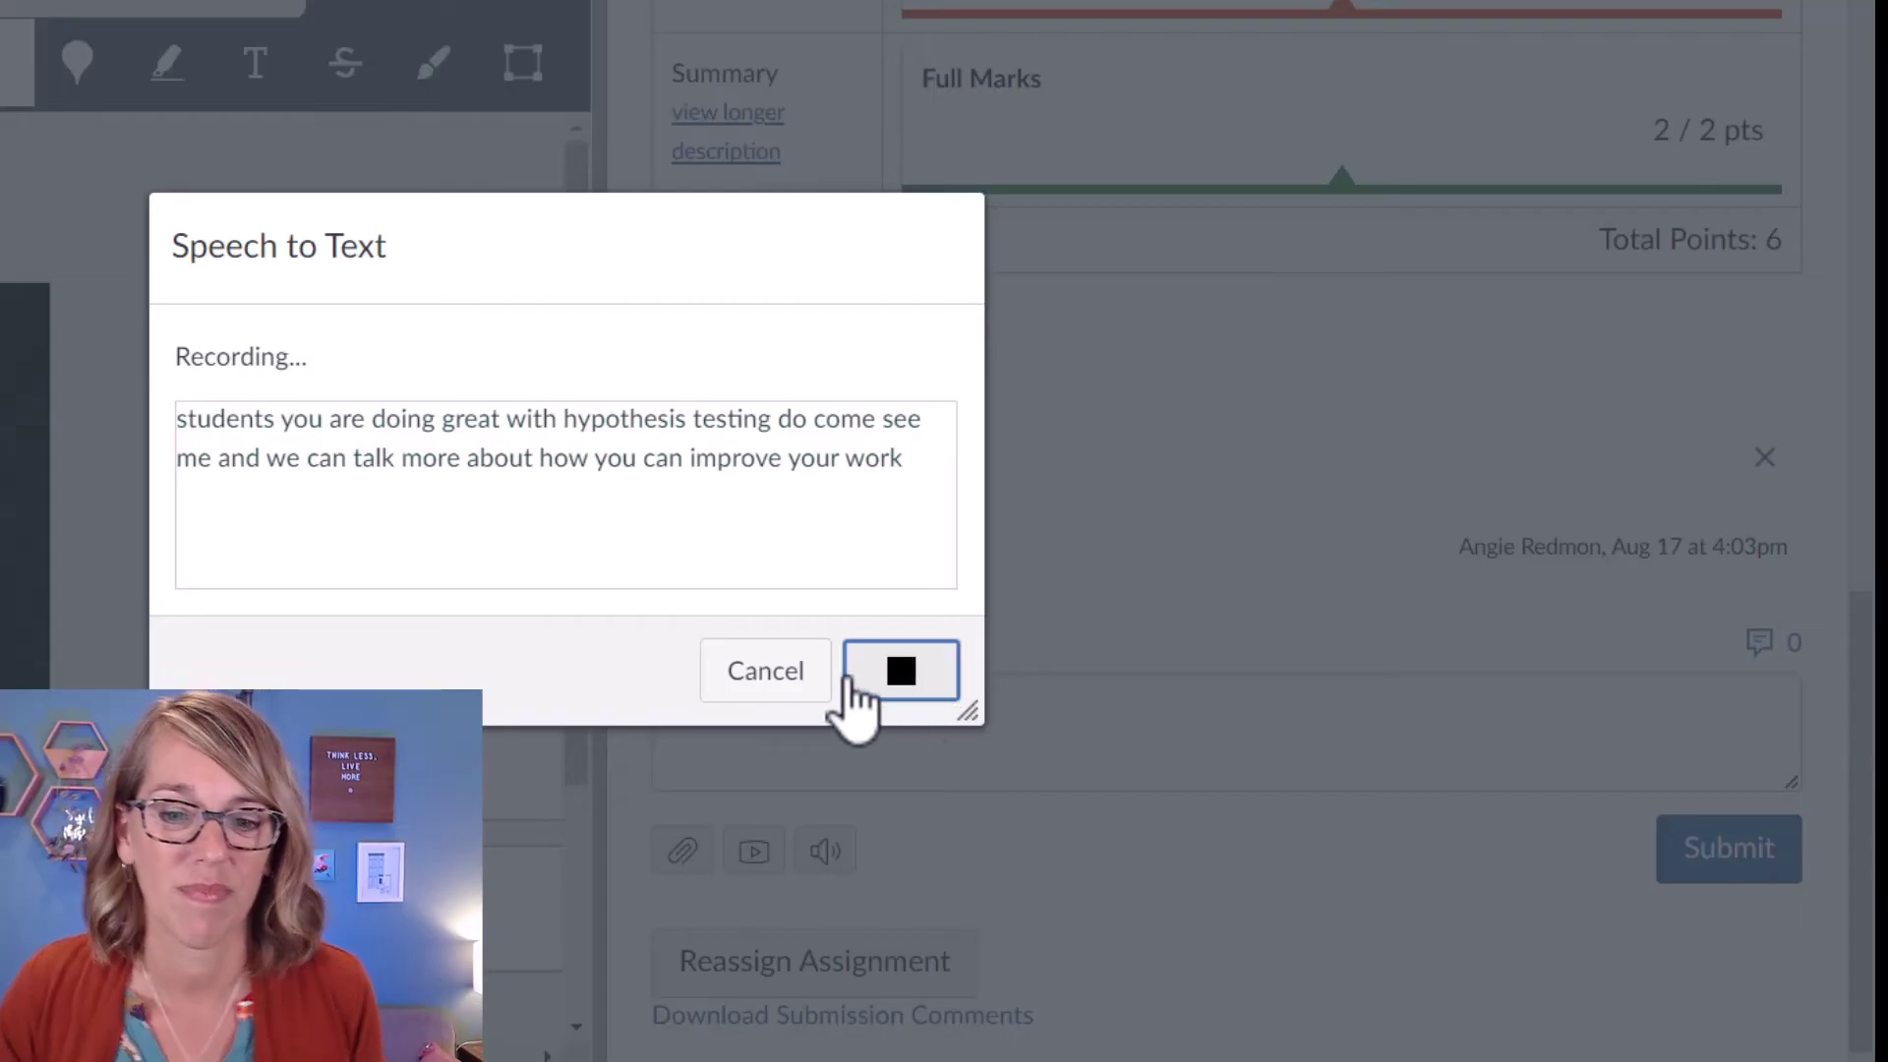
{"action": "left_click", "coordinate": [900, 681]}
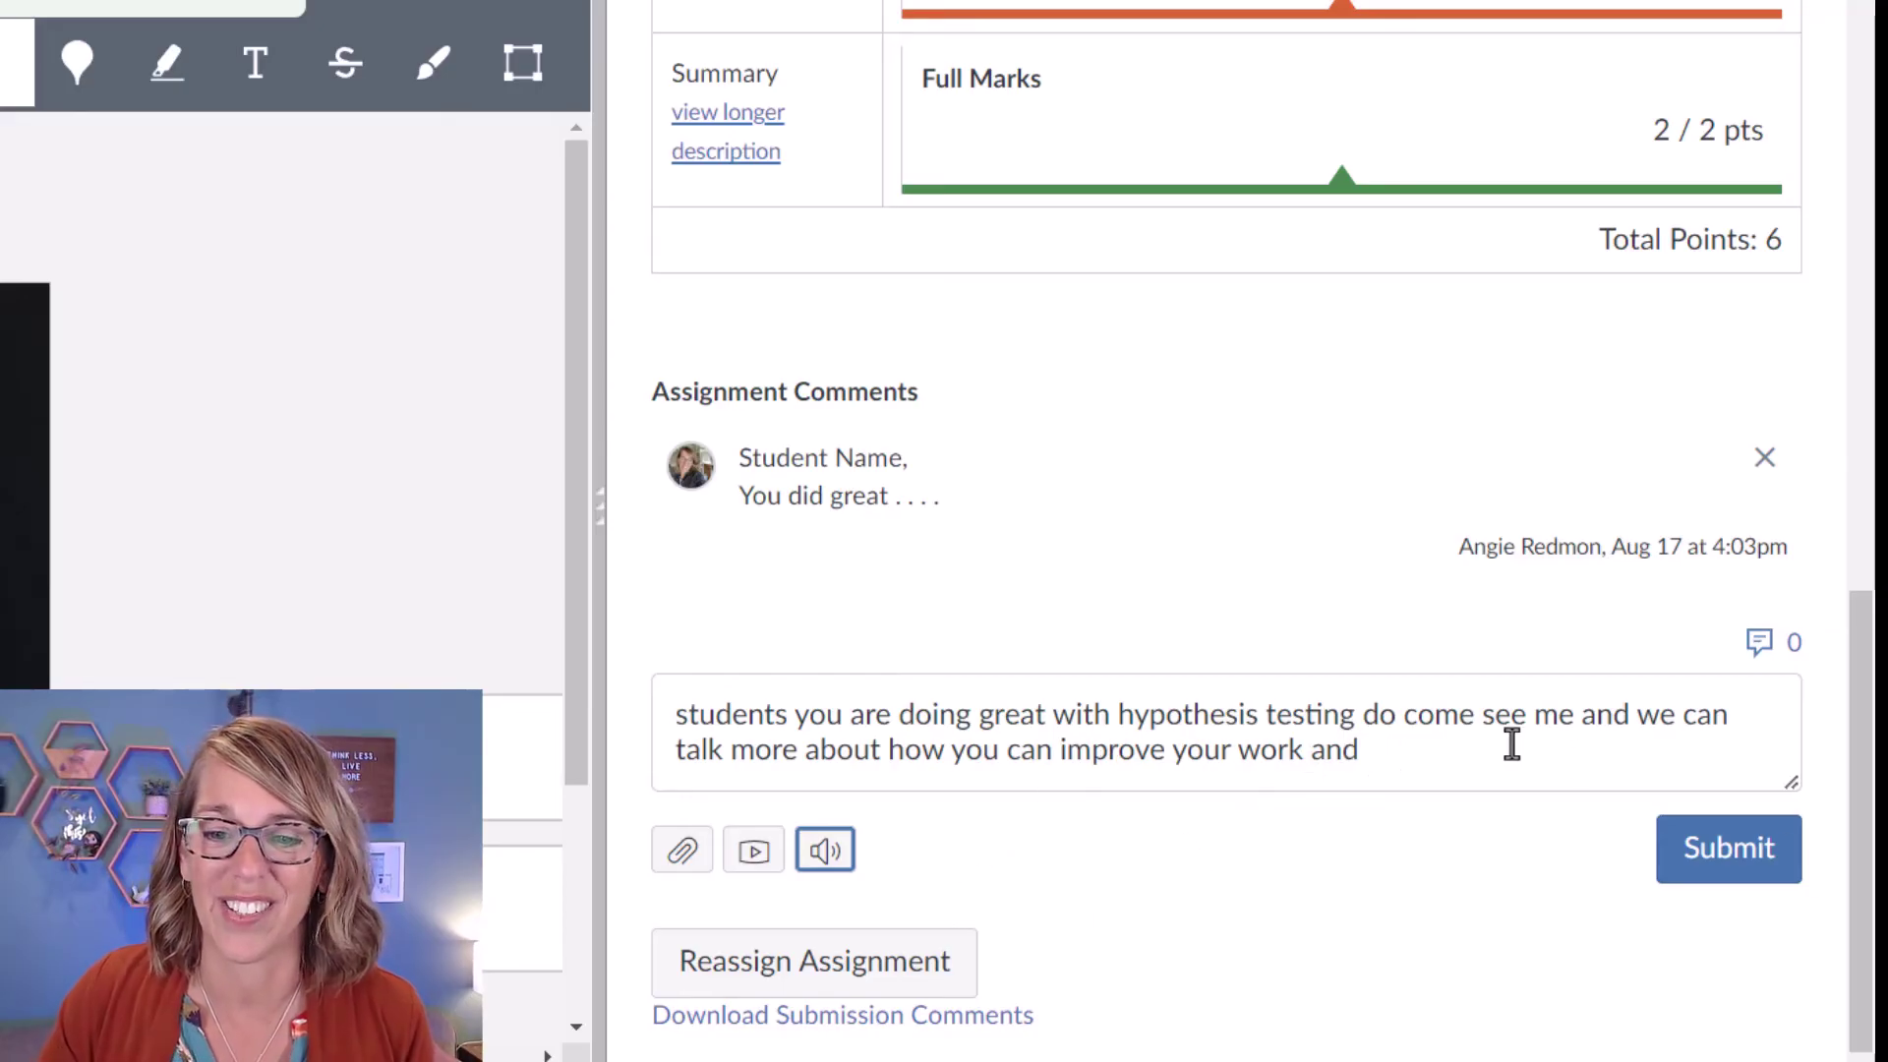
{"action": "left_click_drag", "start_coordinate": [1405, 754], "coordinate": [611, 665]}
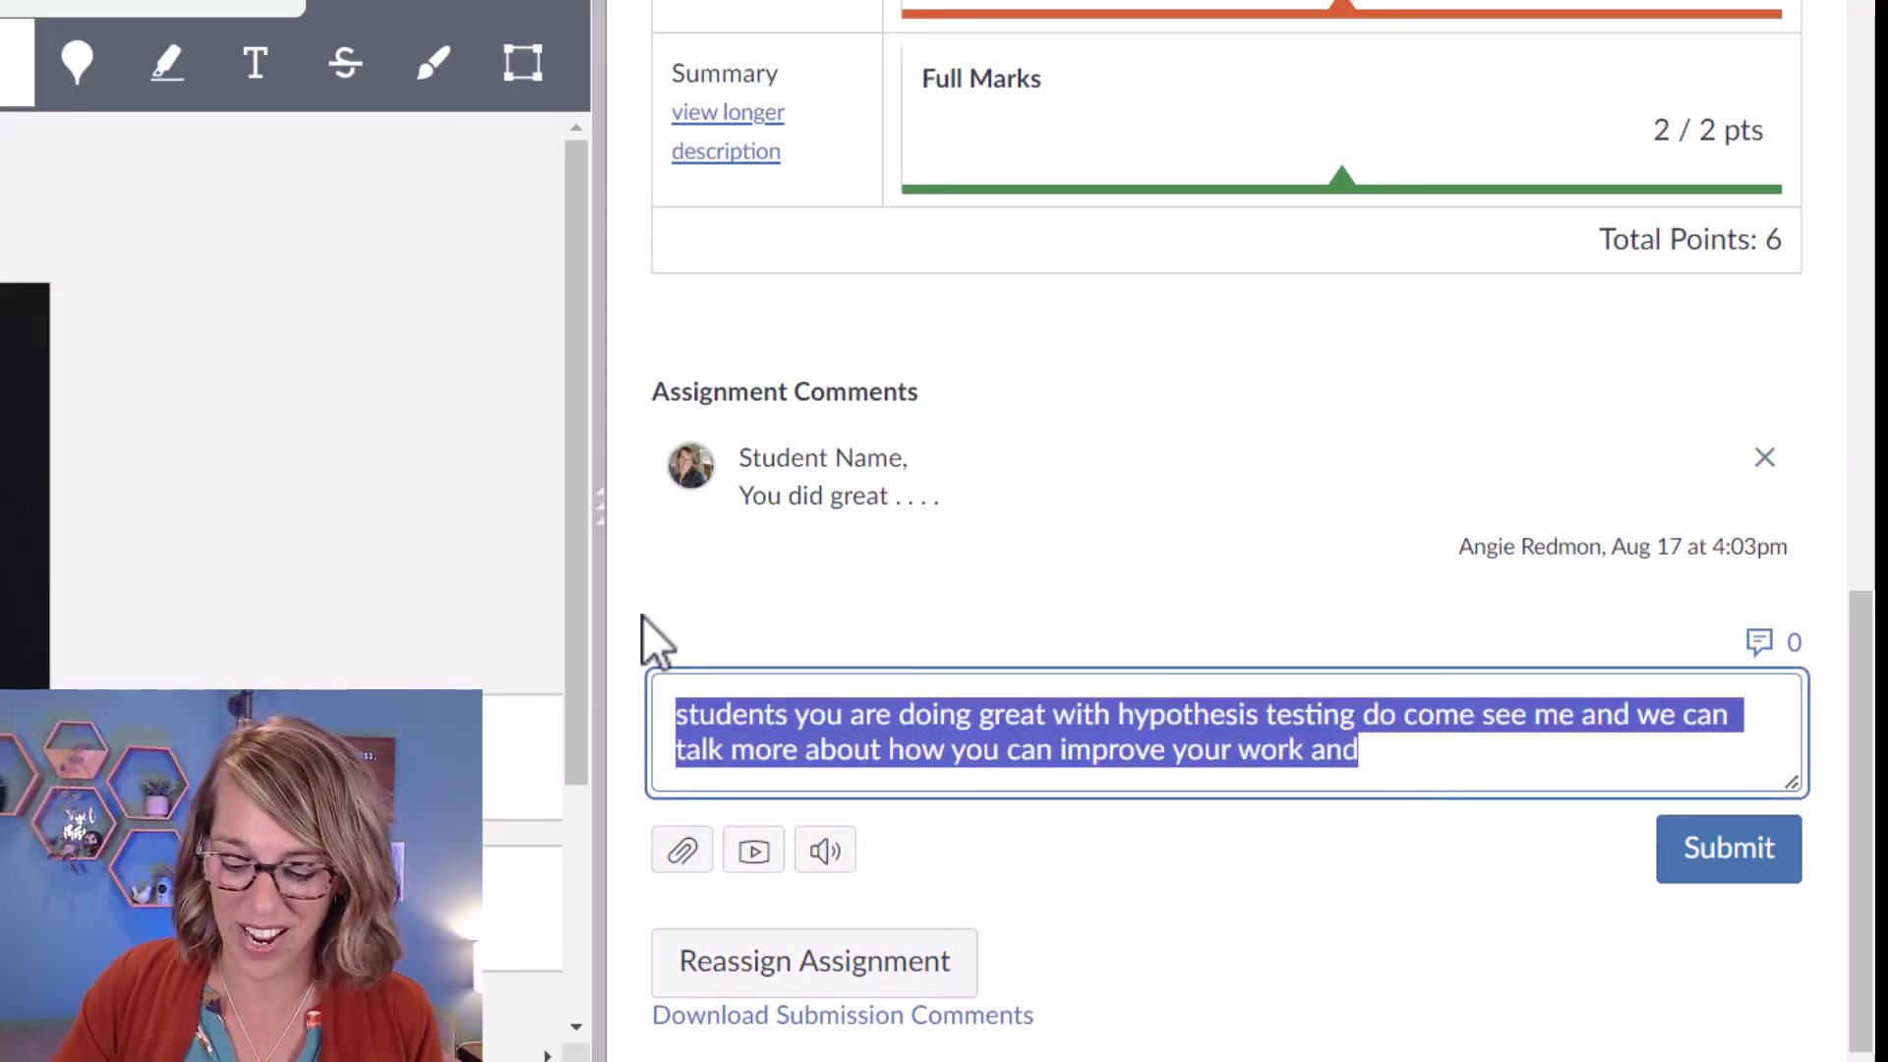
{"action": "key", "text": "BackSpace"}
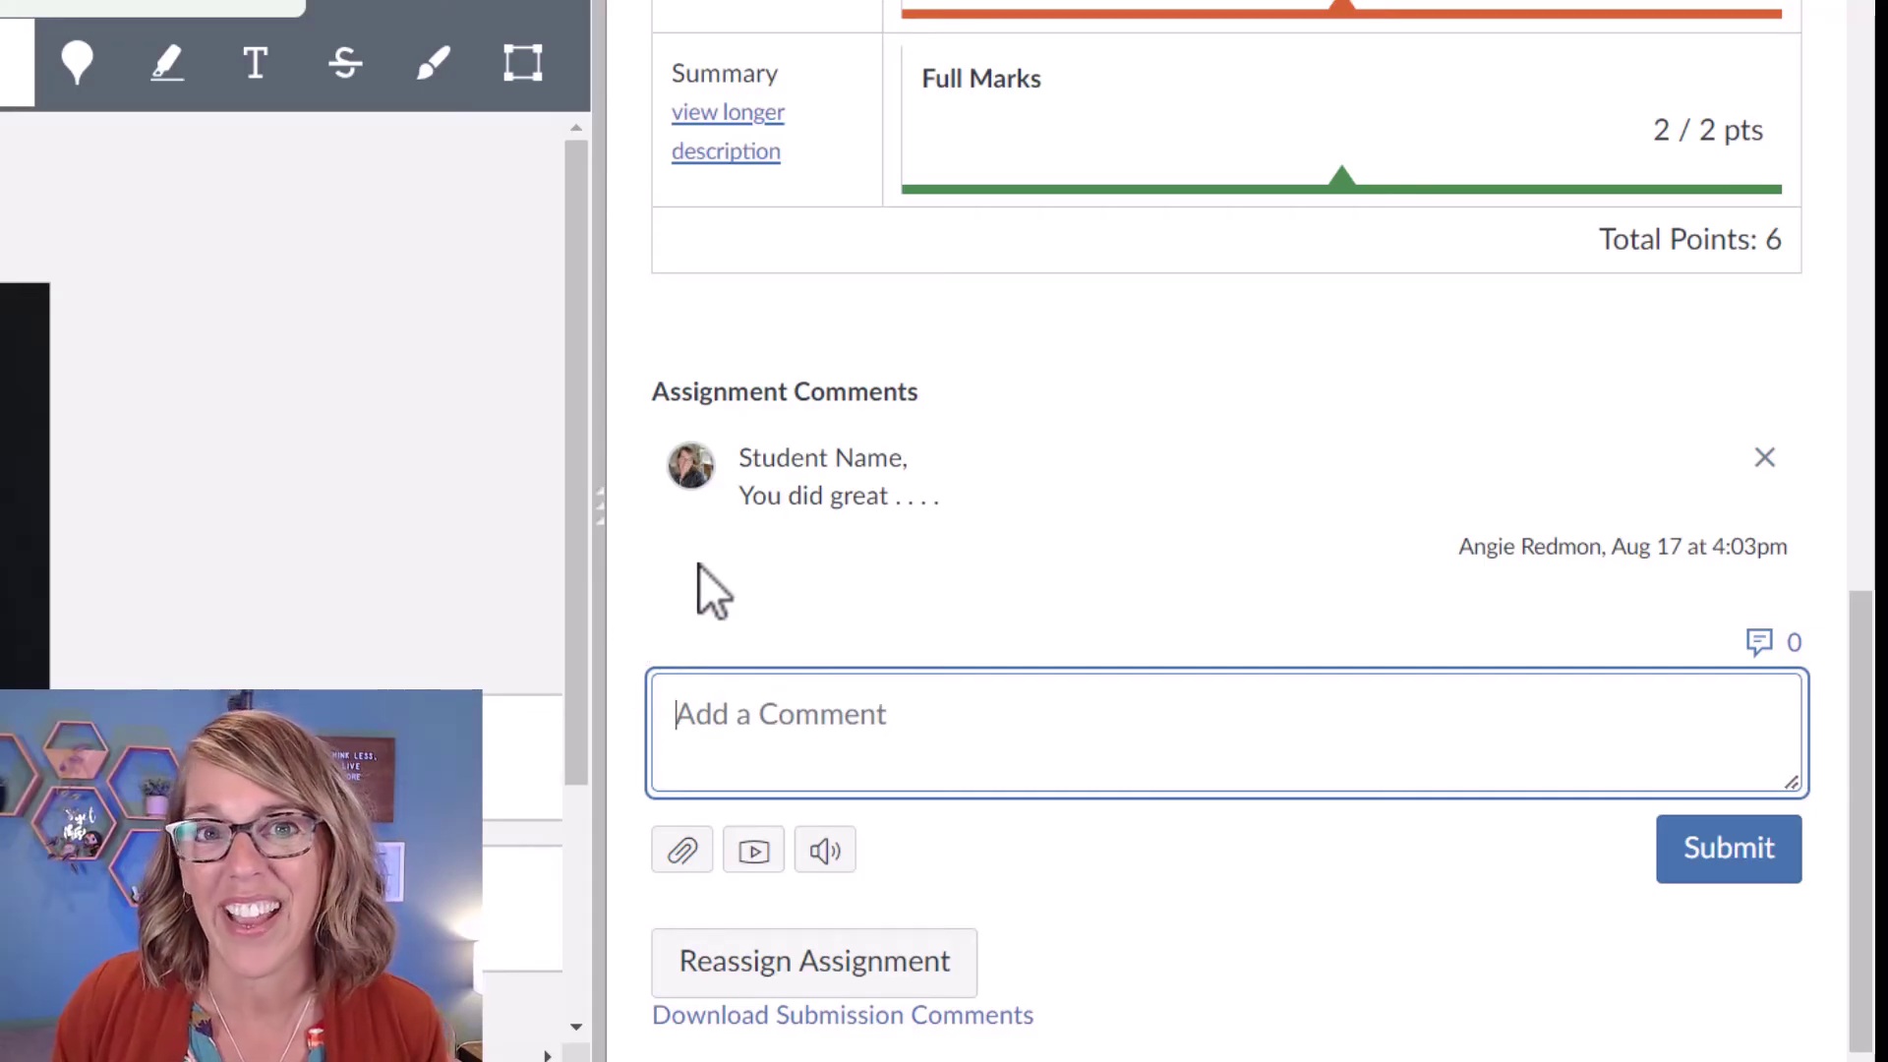
Open the media comment recorder and select the webcam to record with
{"action": "left_click", "coordinate": [759, 857]}
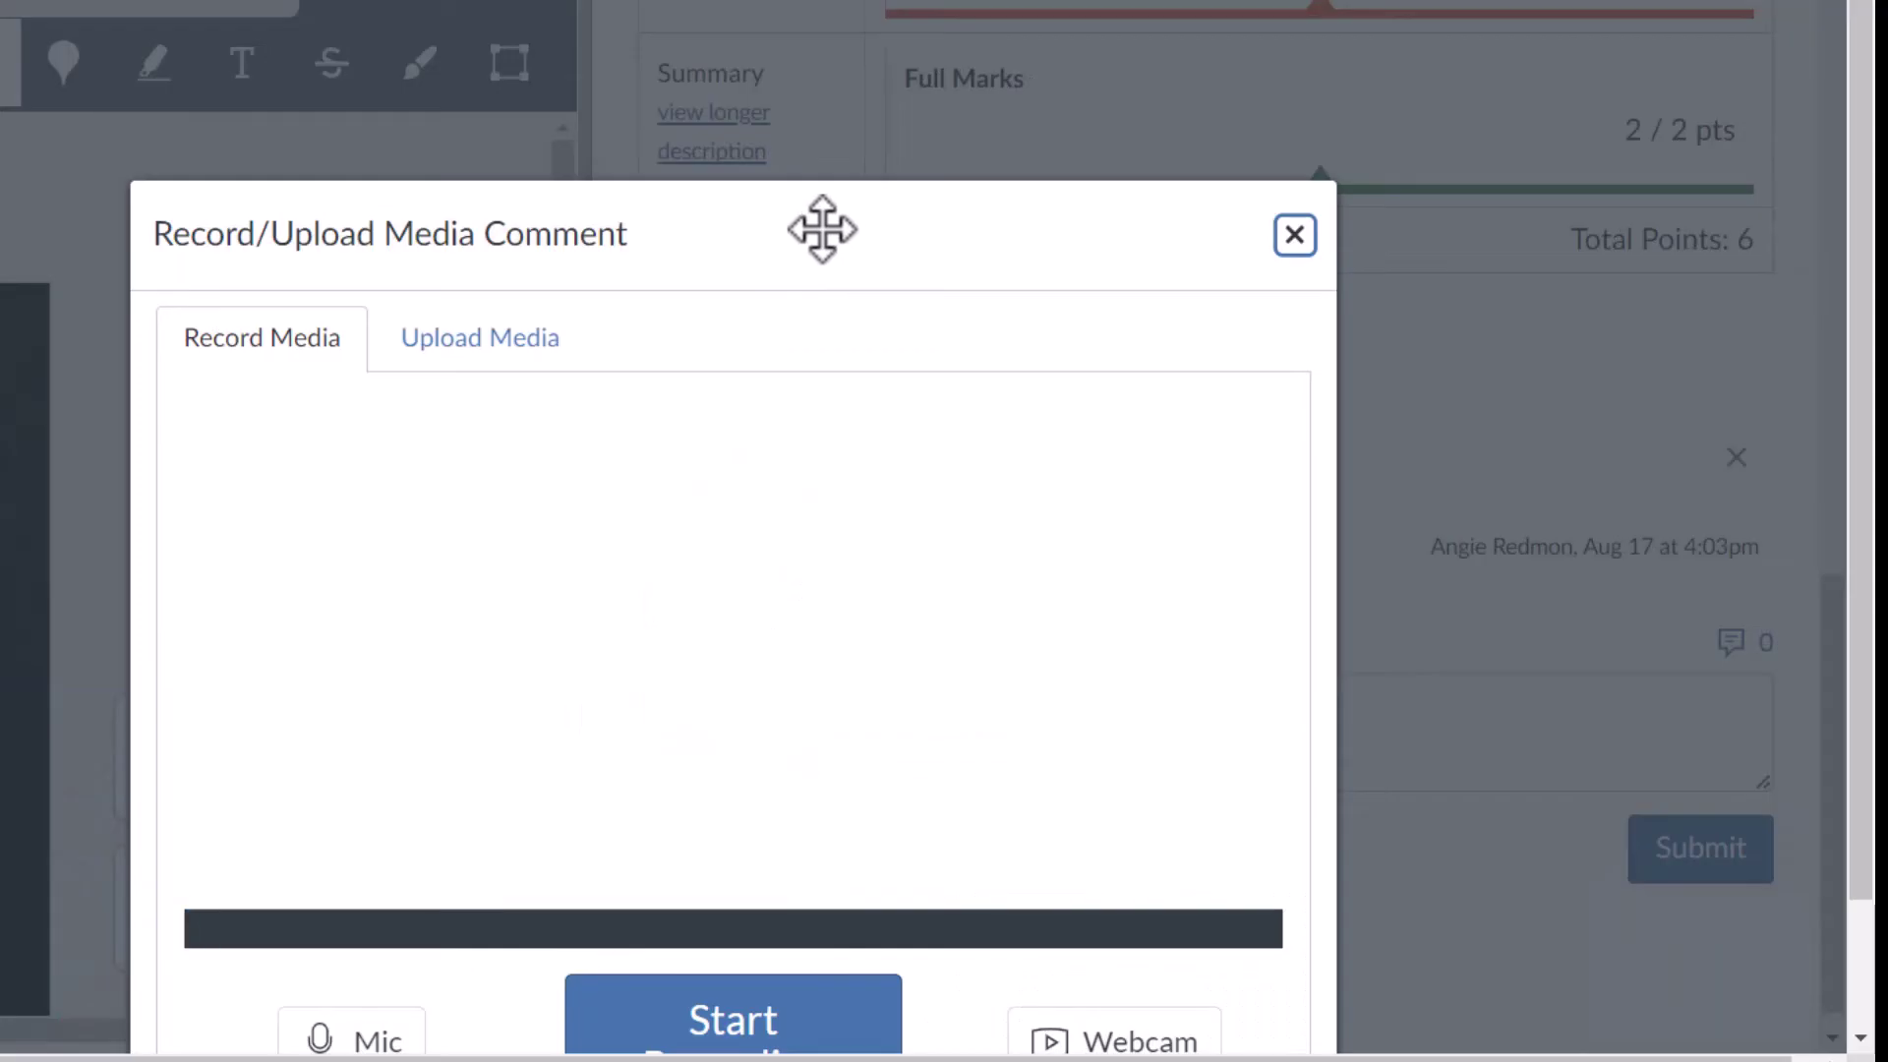
{"action": "left_click_drag", "start_coordinate": [822, 232], "coordinate": [758, 3]}
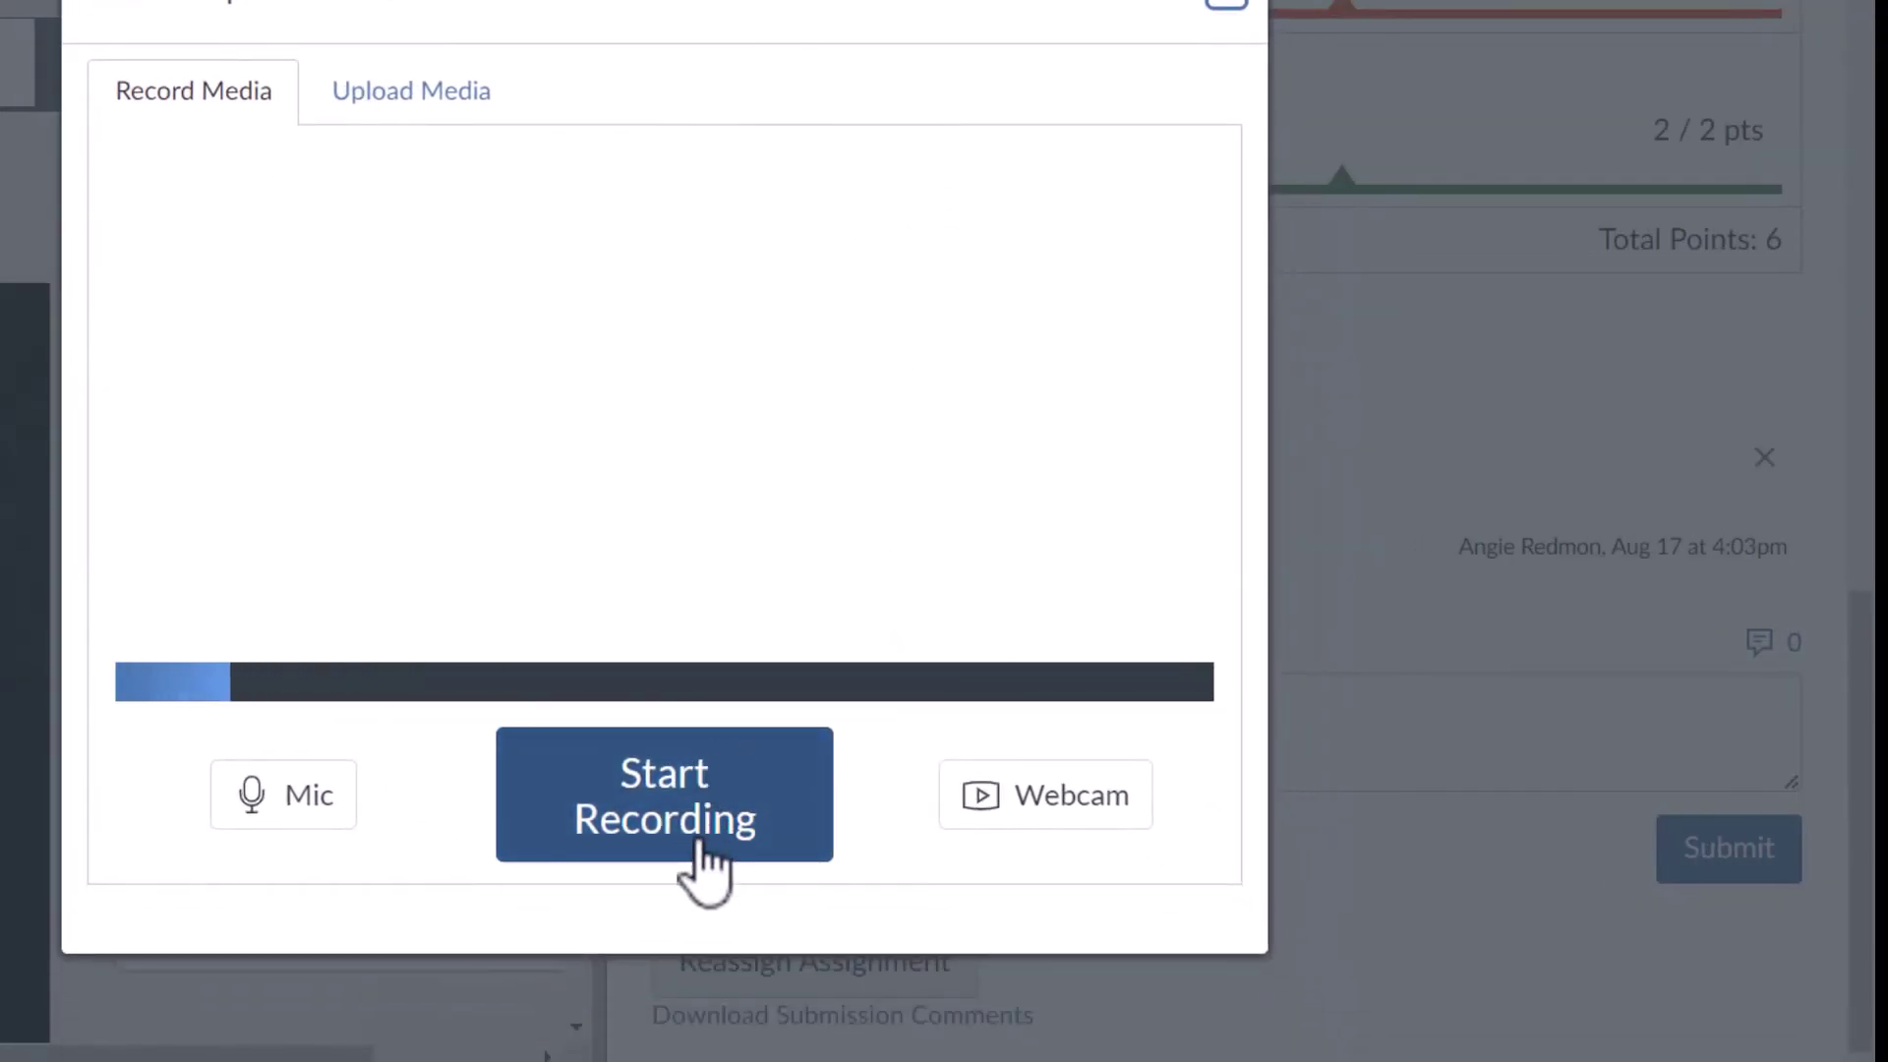
{"action": "left_click", "coordinate": [1089, 824]}
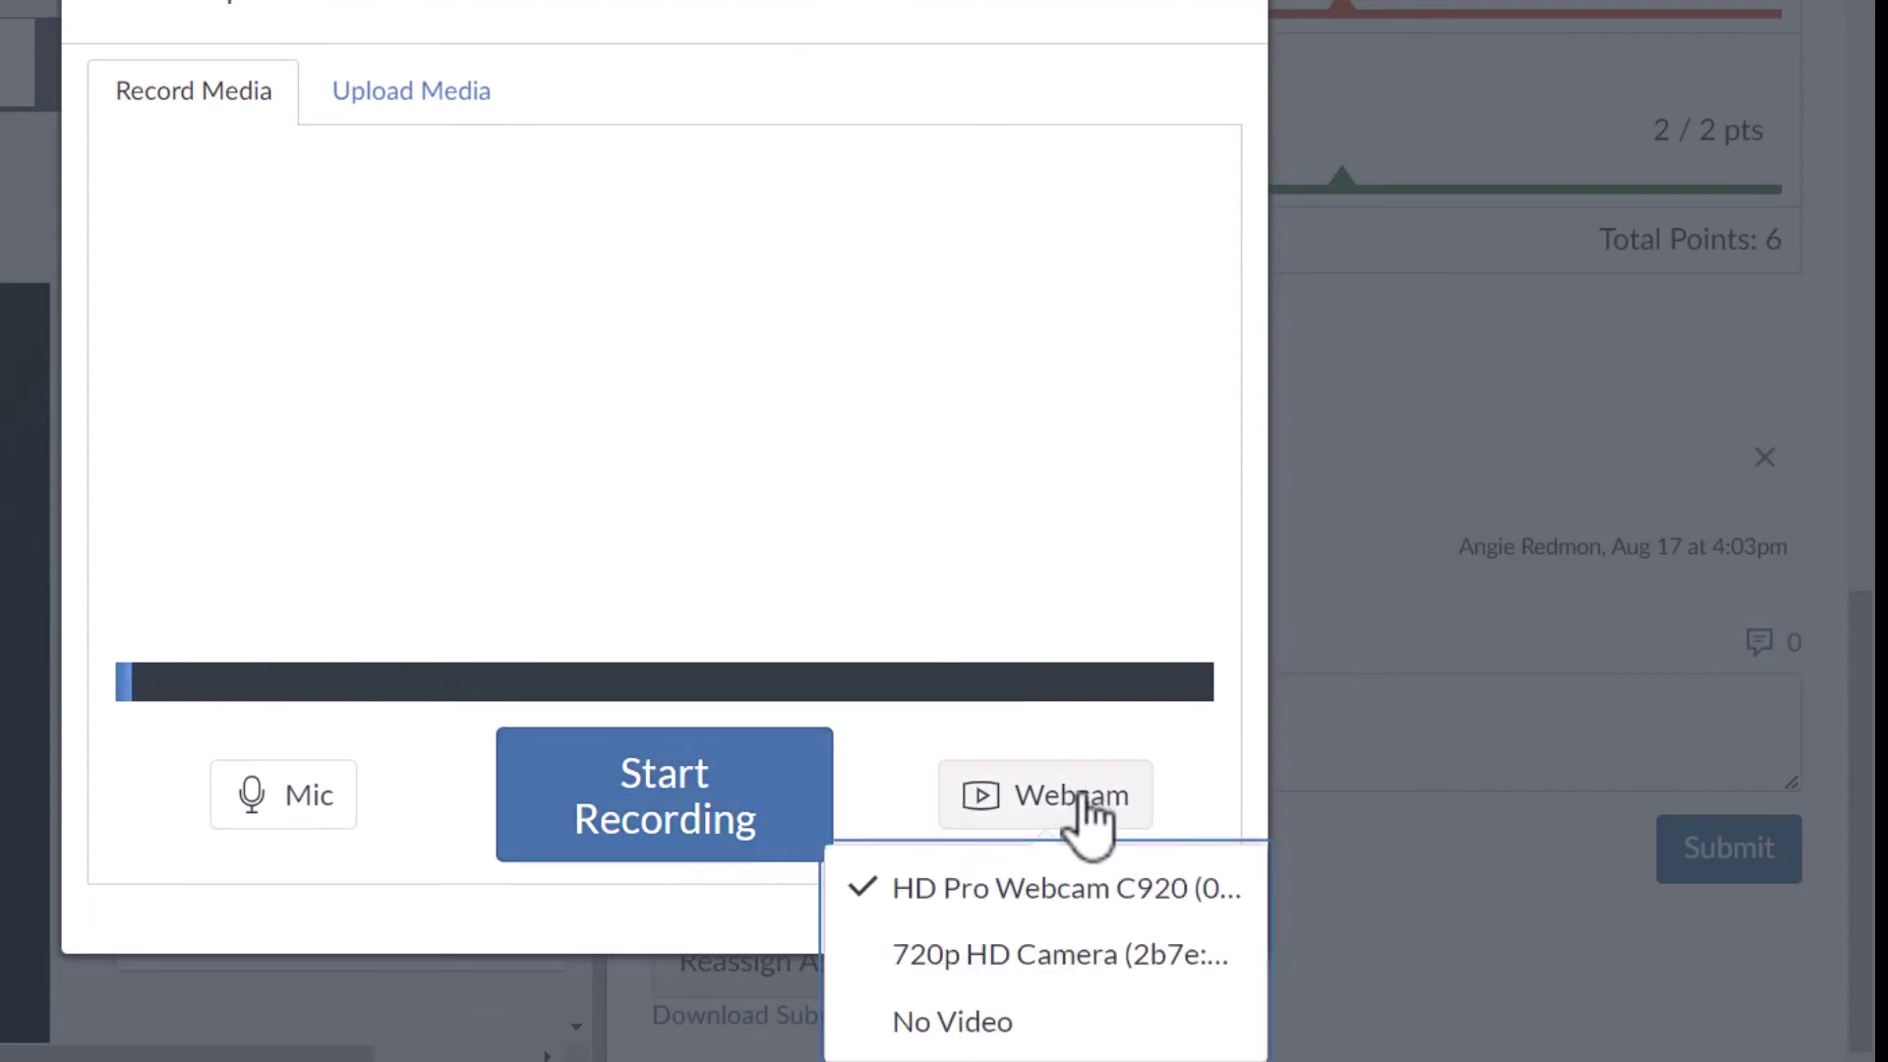
{"action": "left_click", "coordinate": [1114, 956]}
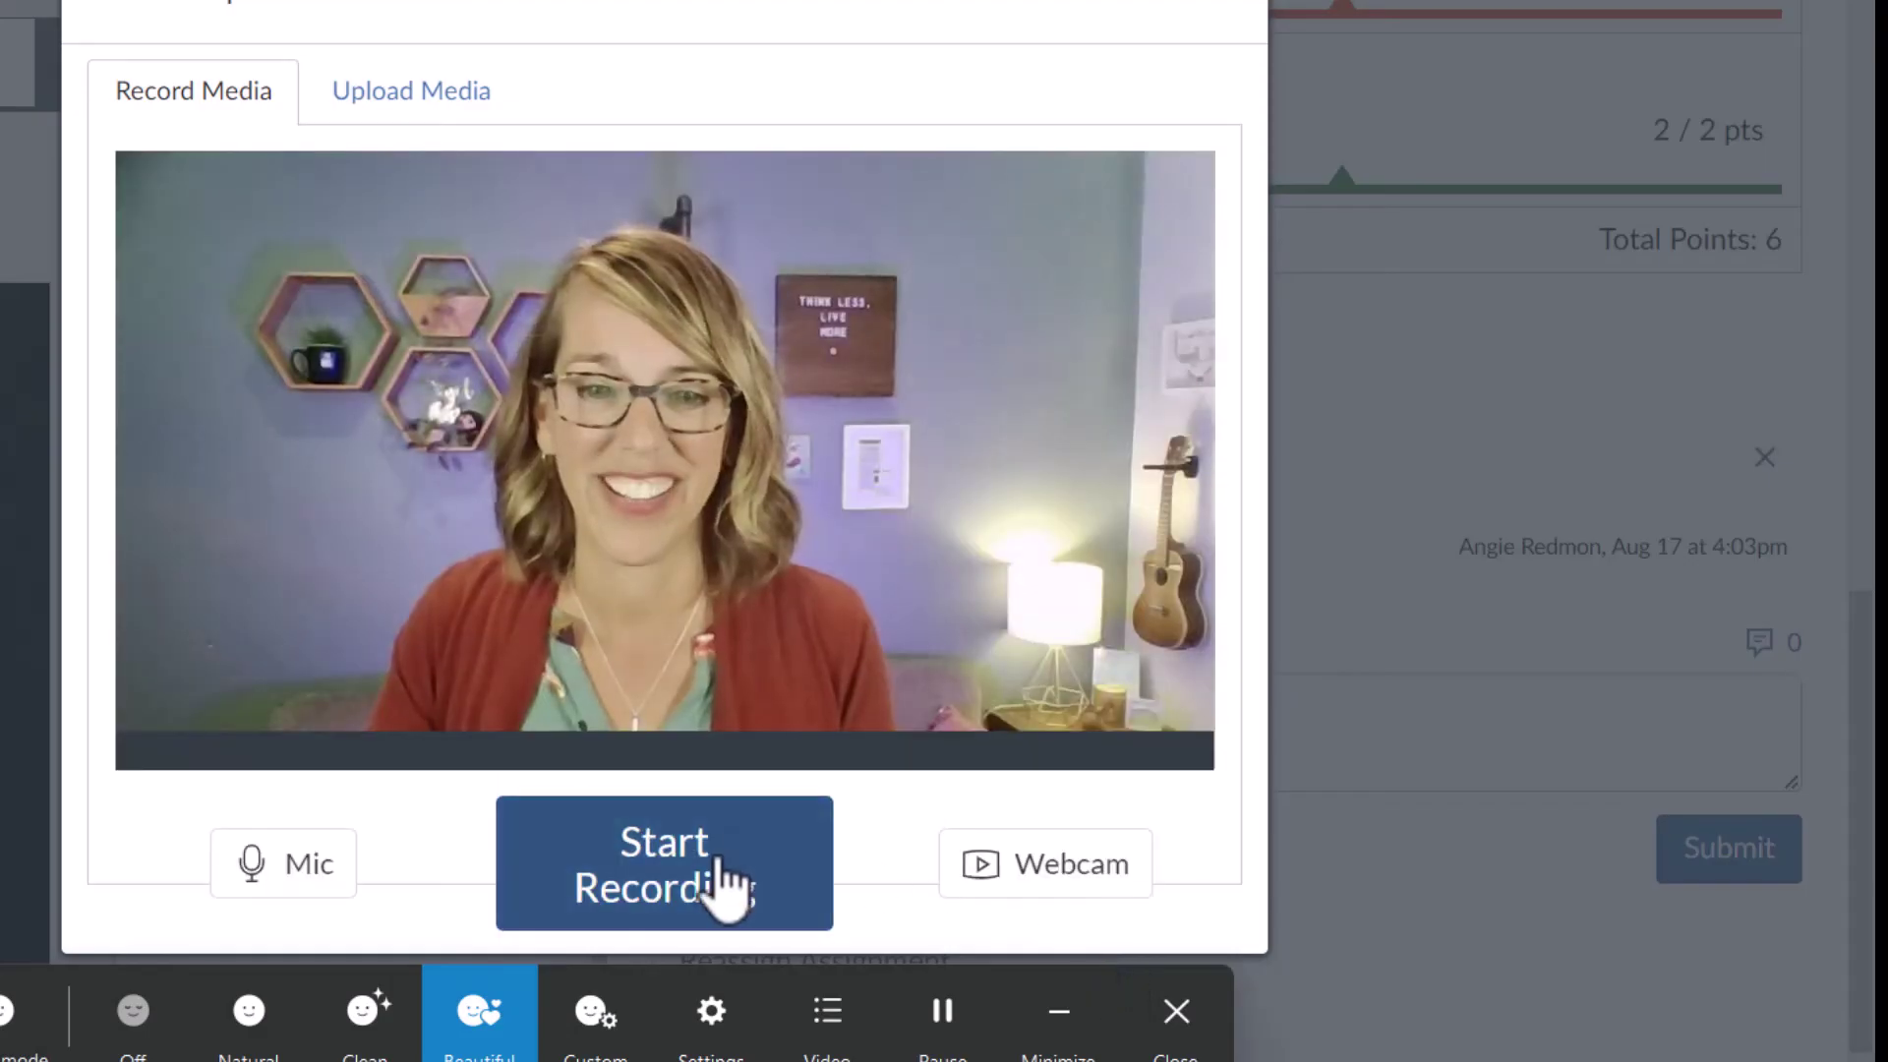
Record a 10-second webcam video and save it as a submission comment
{"action": "left_click", "coordinate": [711, 882]}
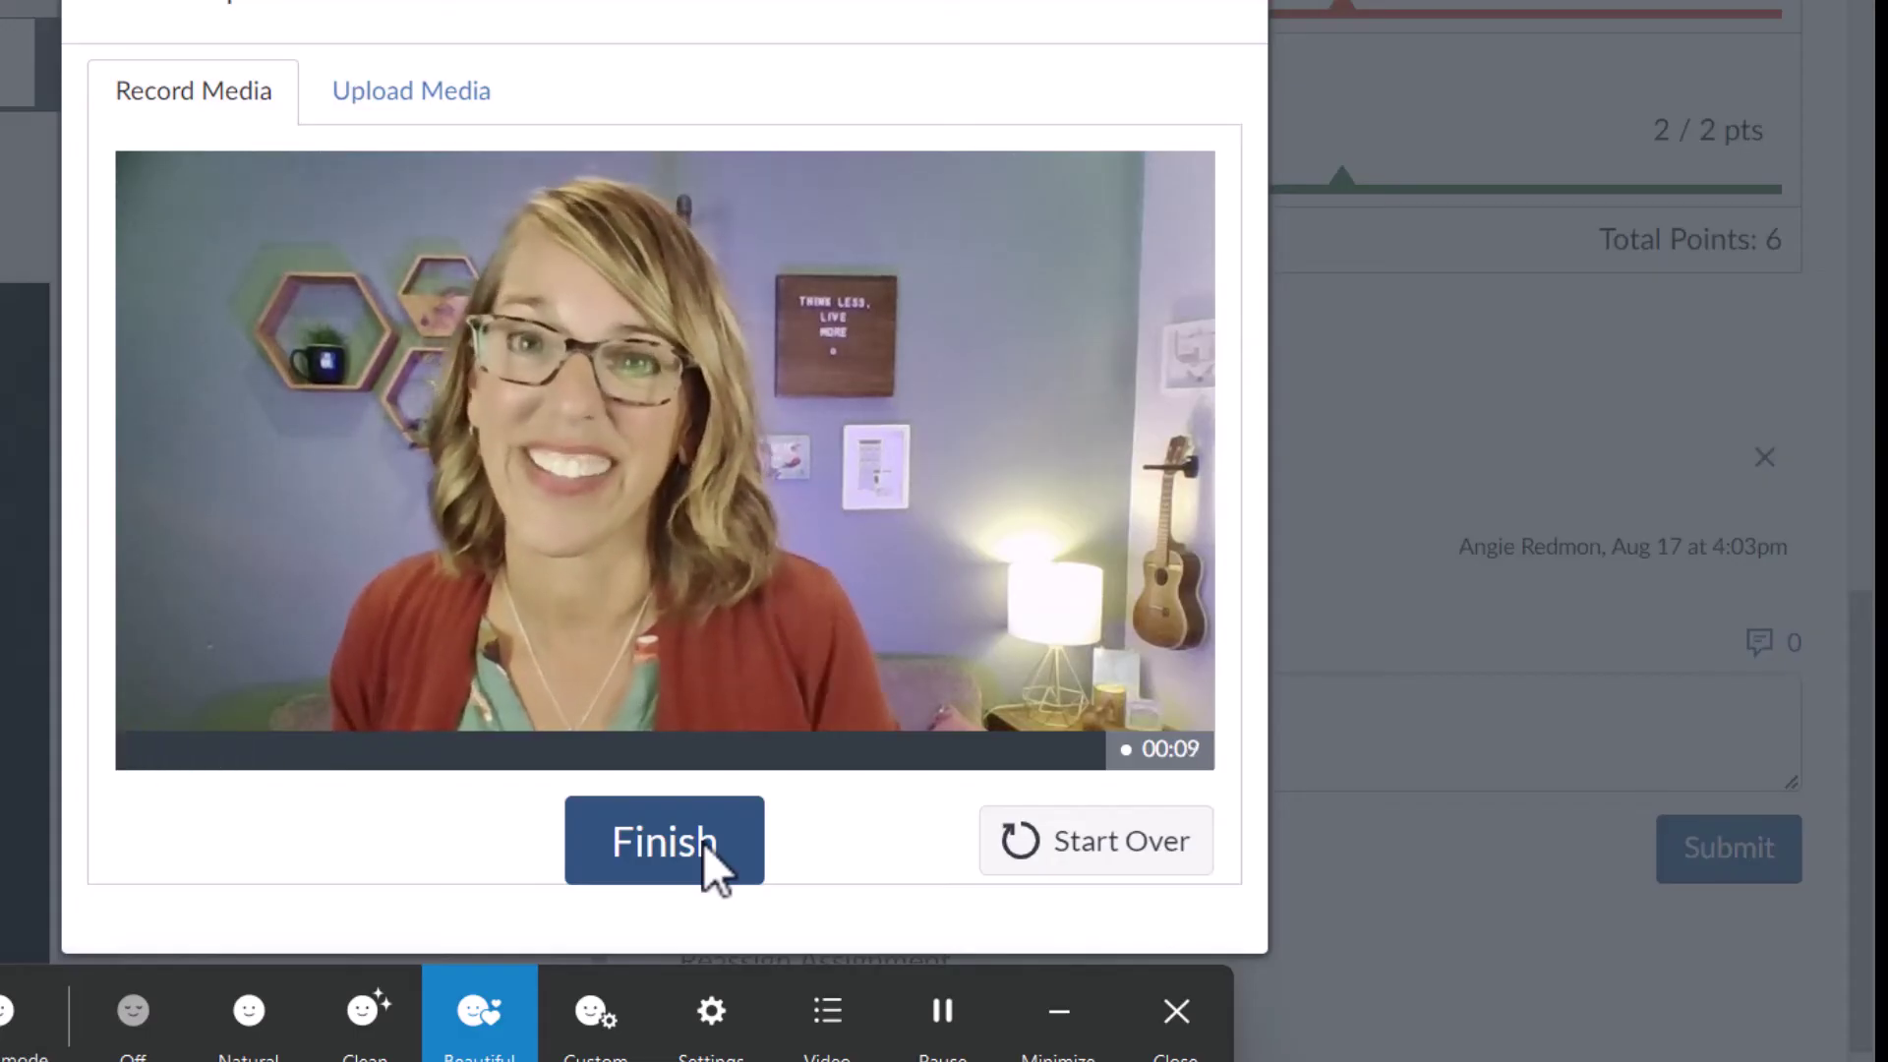
{"action": "left_click", "coordinate": [704, 842]}
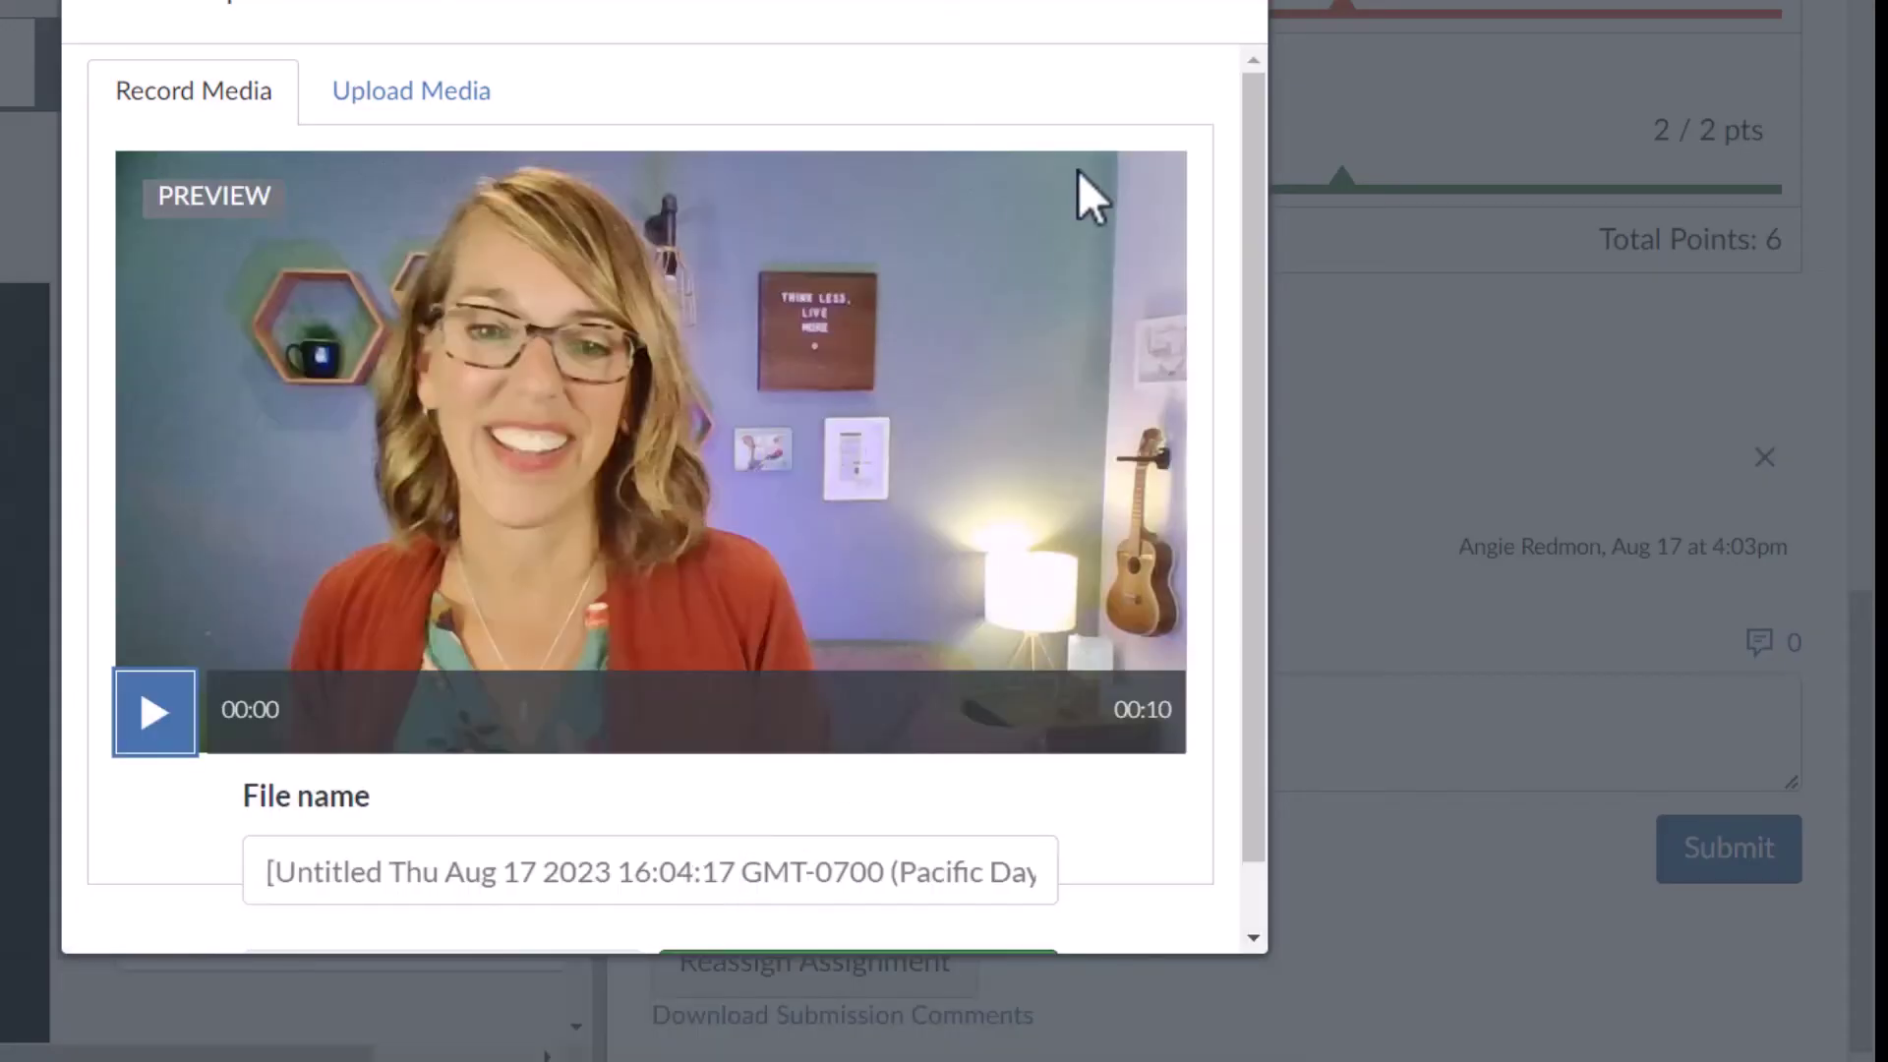
{"action": "left_click", "coordinate": [1252, 799]}
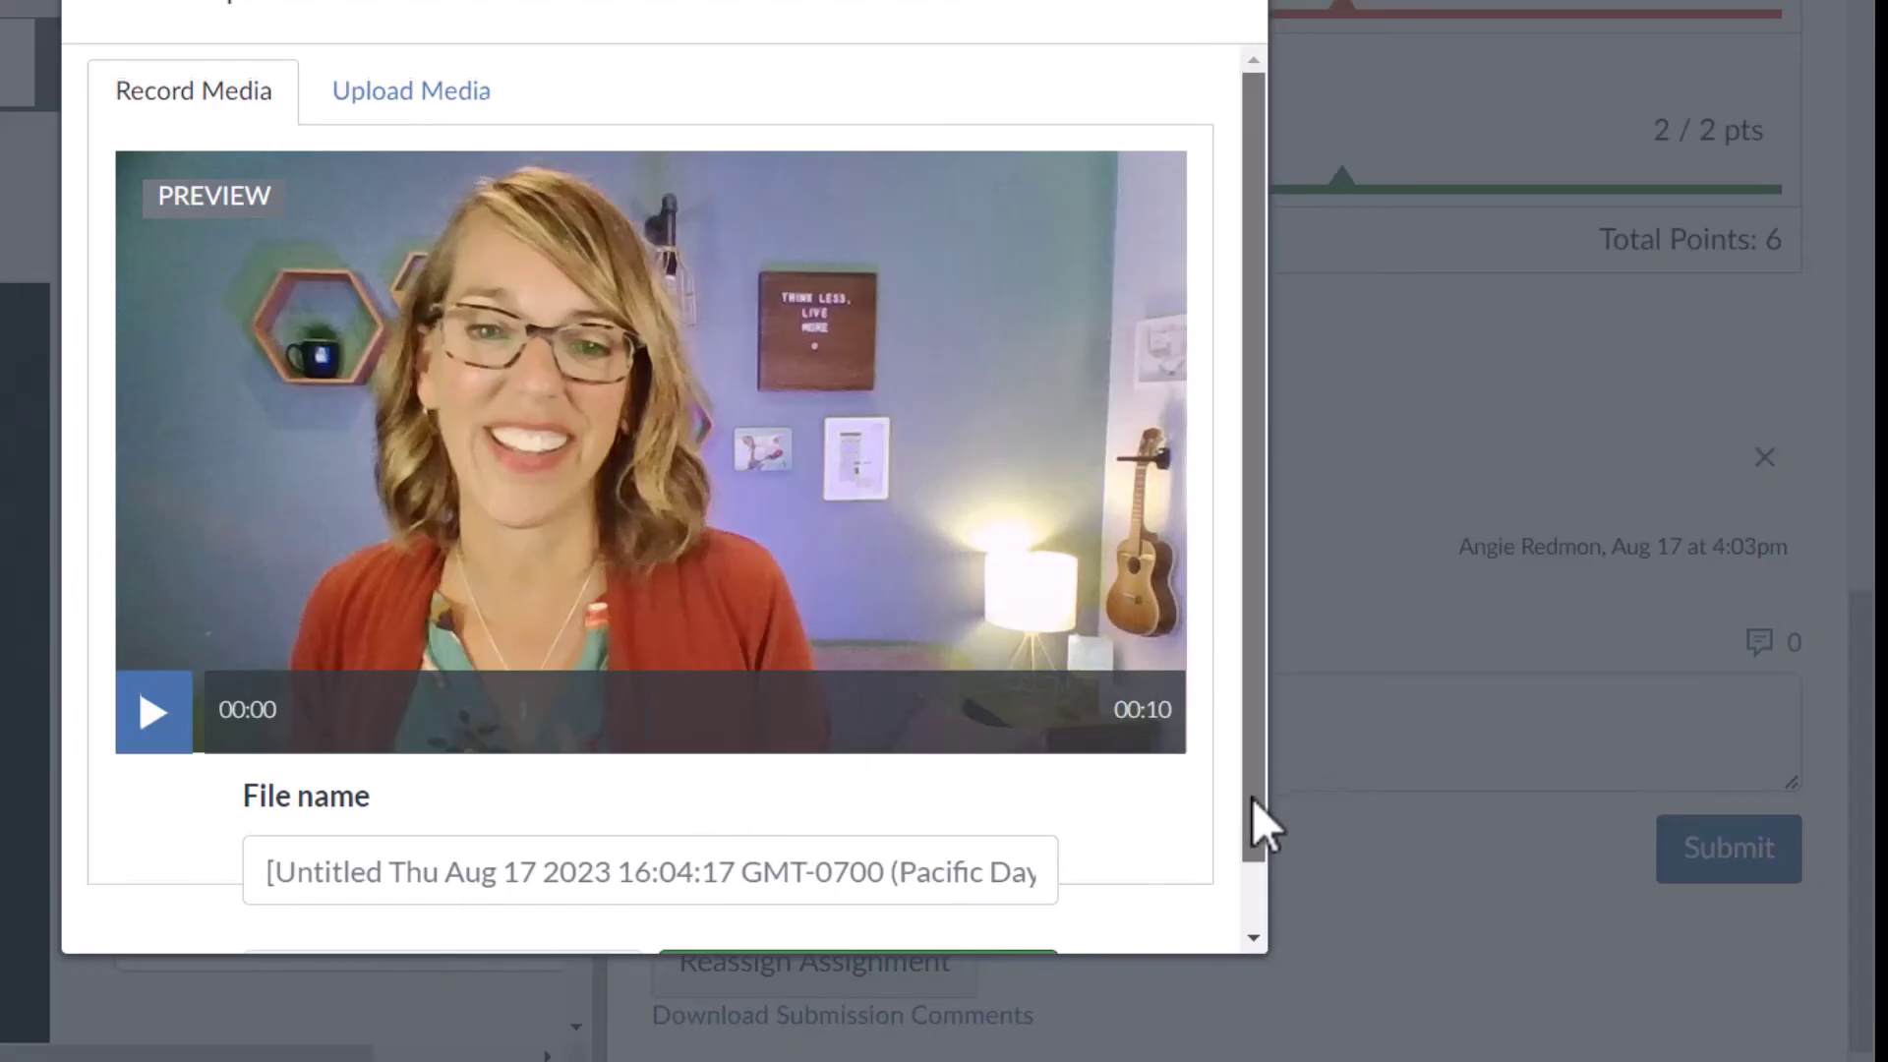
{"action": "left_click_drag", "start_coordinate": [1252, 798], "coordinate": [1192, 917]}
{"action": "left_click", "coordinate": [943, 942]}
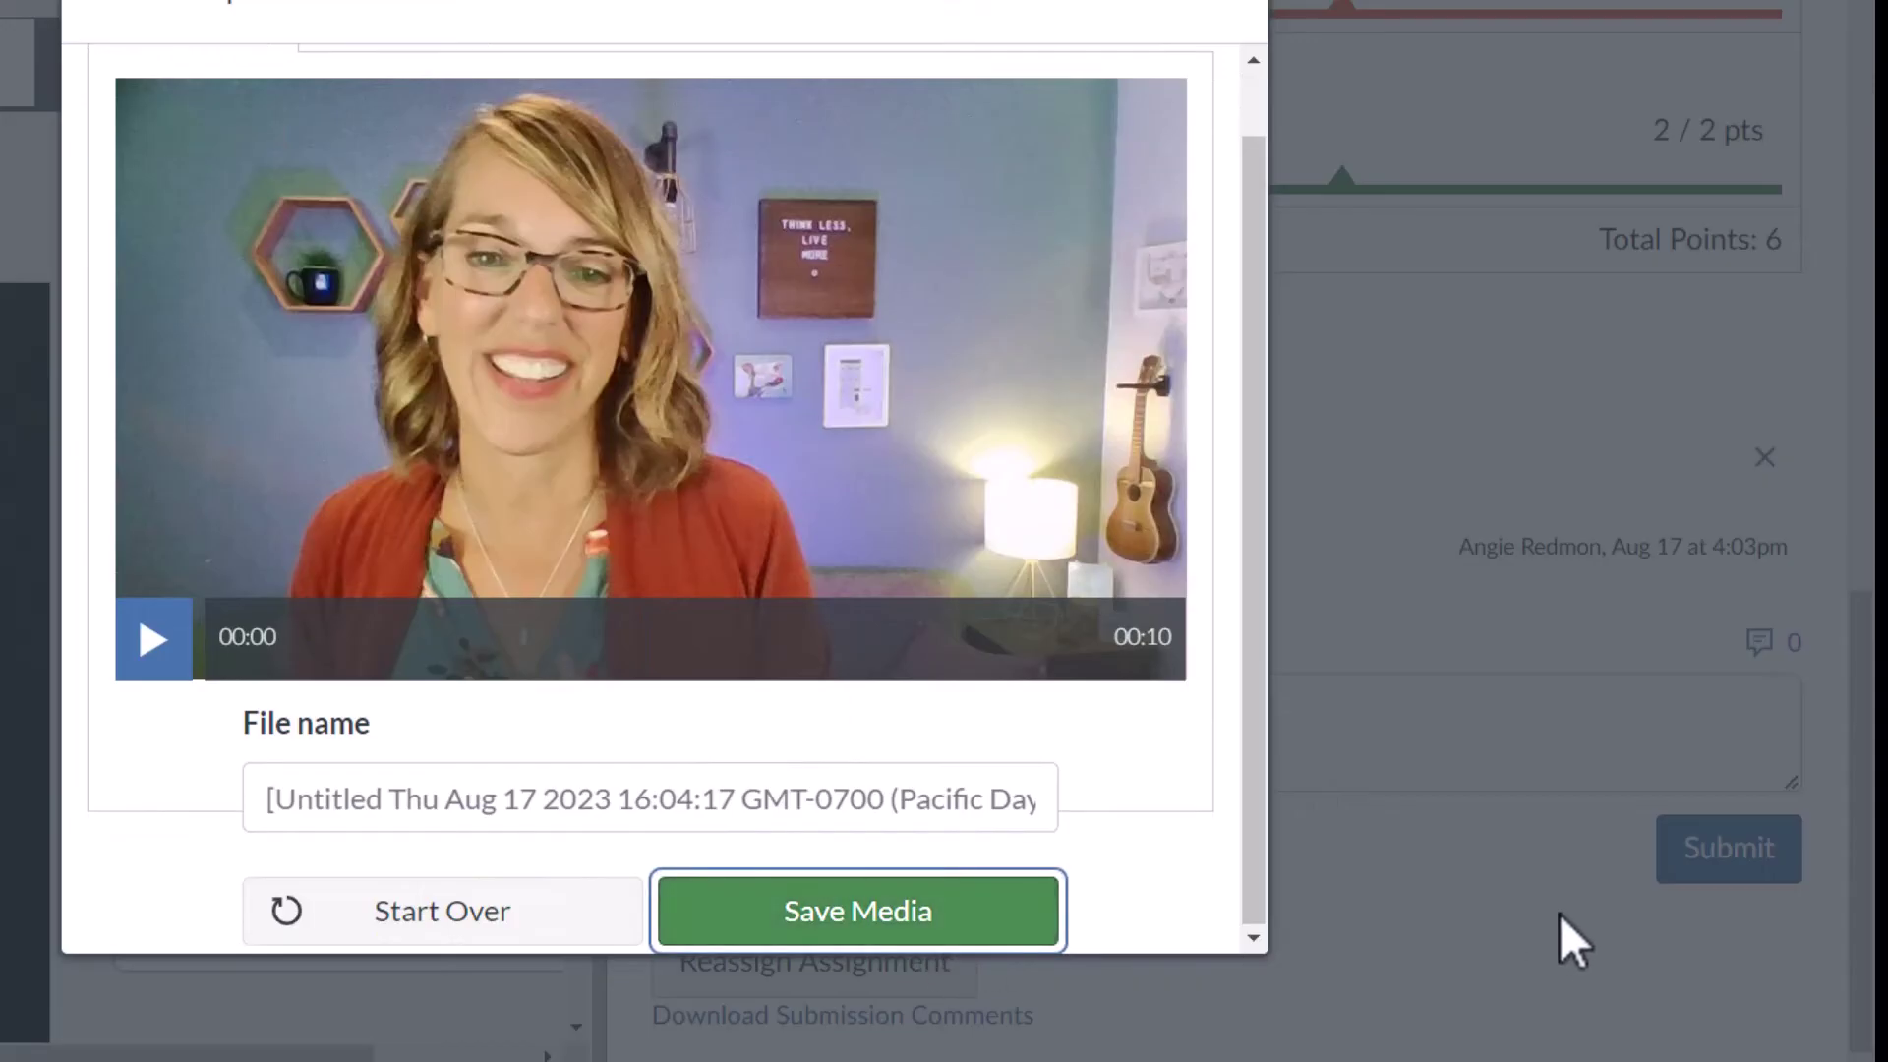
{"action": "scroll", "coordinate": [1219, 806], "scroll_direction": "down", "scroll_amount": 2}
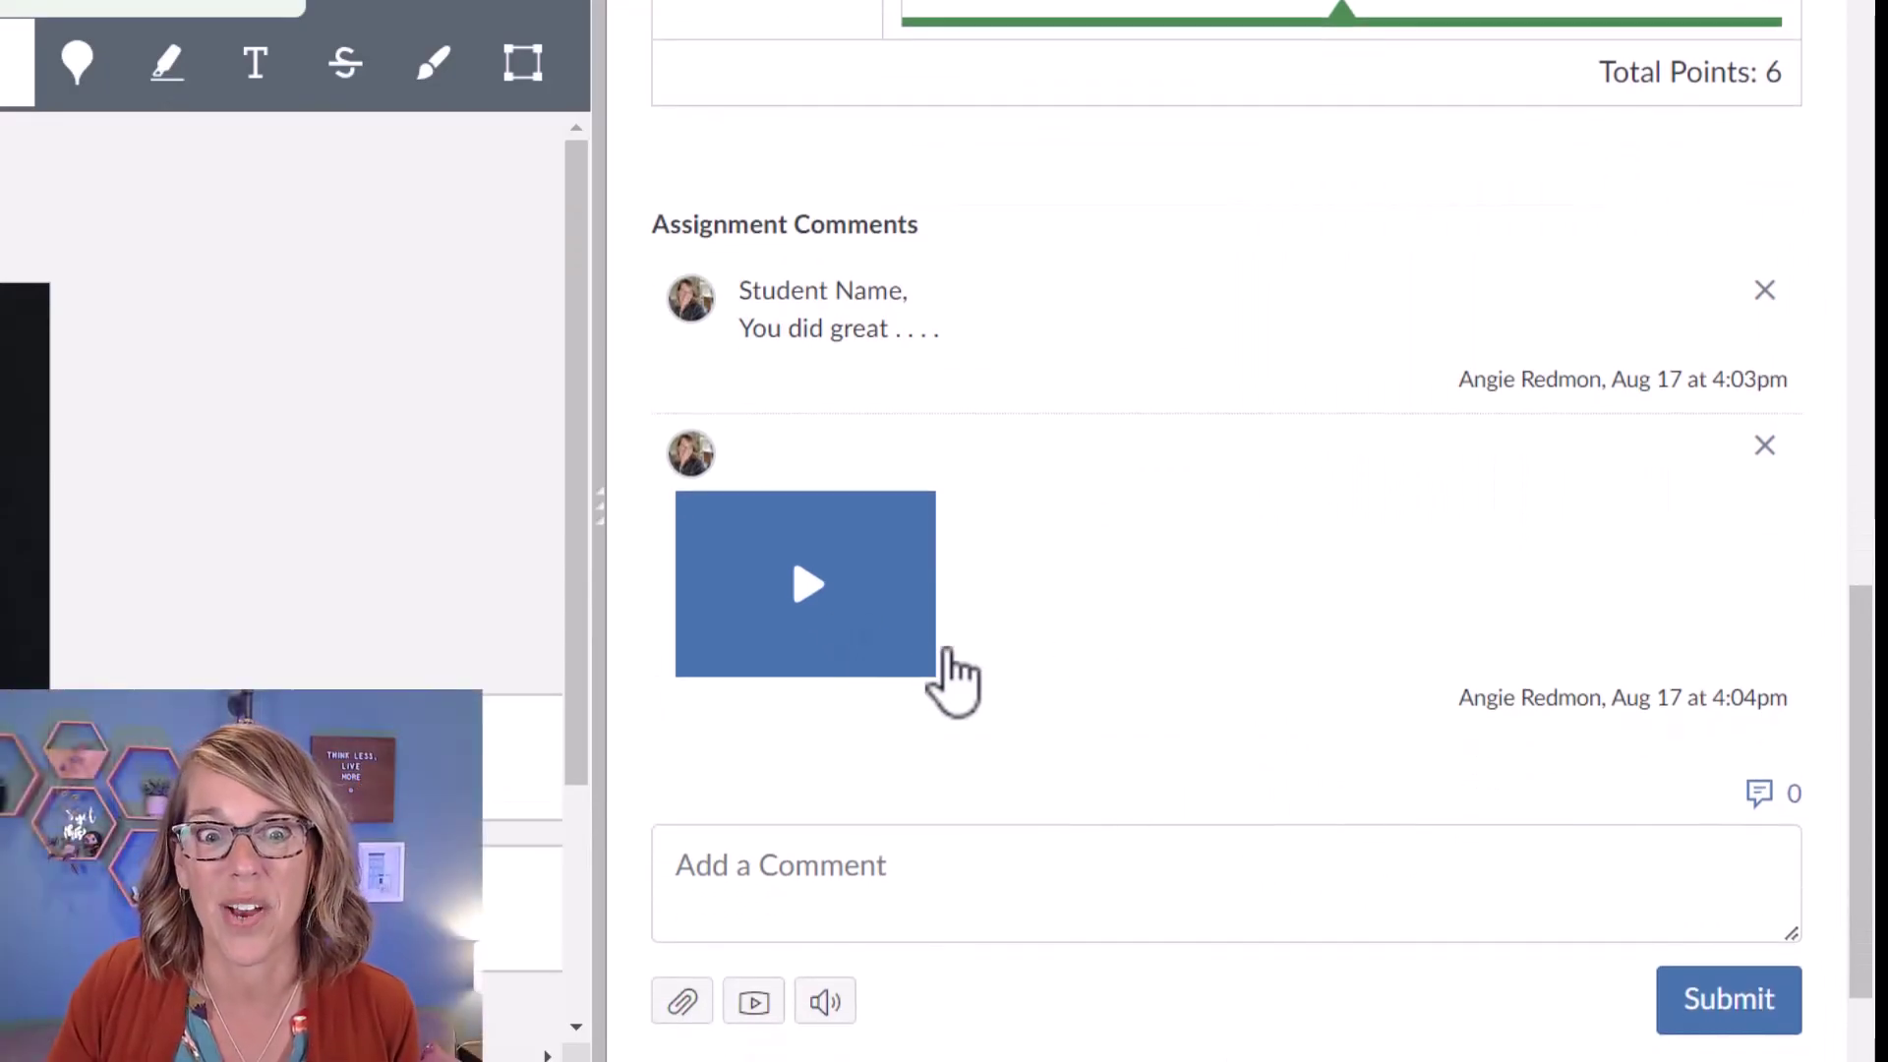
Reassign the Test Student's assignment so it can be resubmitted
{"action": "scroll", "coordinate": [1018, 890], "scroll_direction": "down", "scroll_amount": 2}
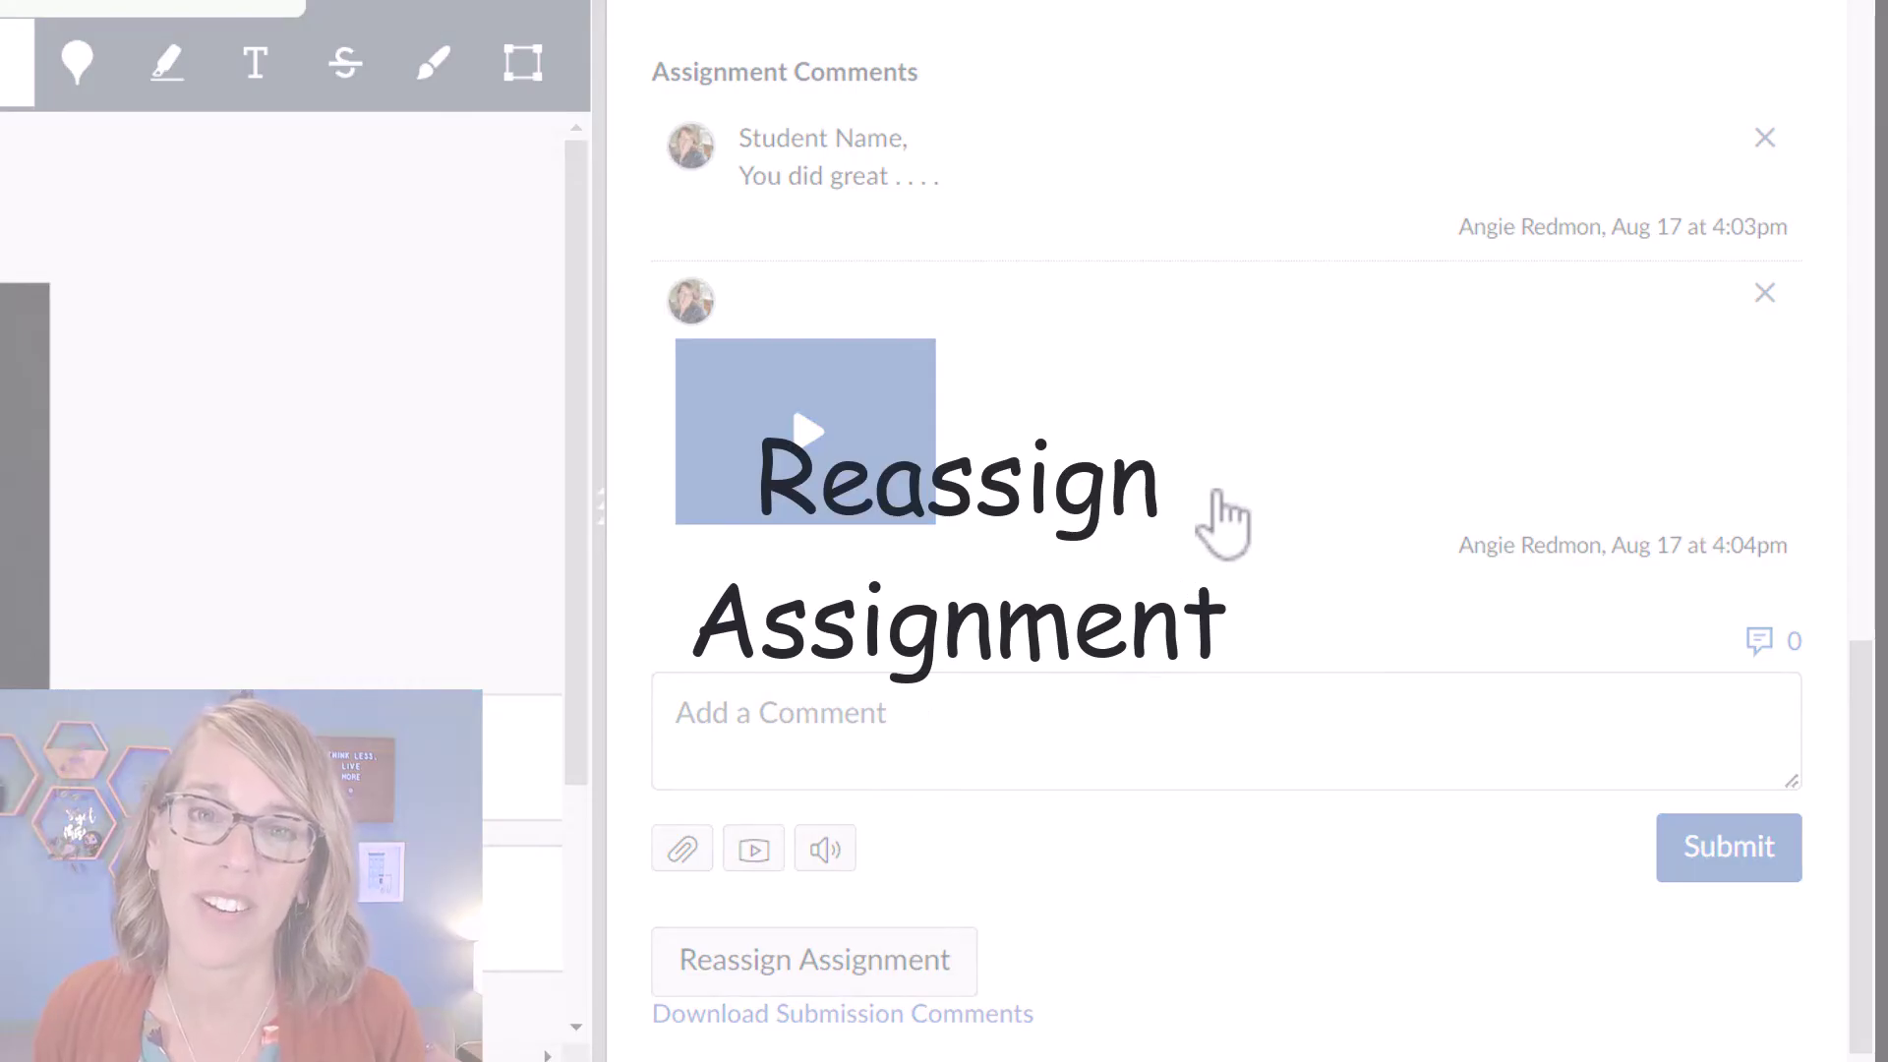
{"action": "left_click", "coordinate": [900, 953]}
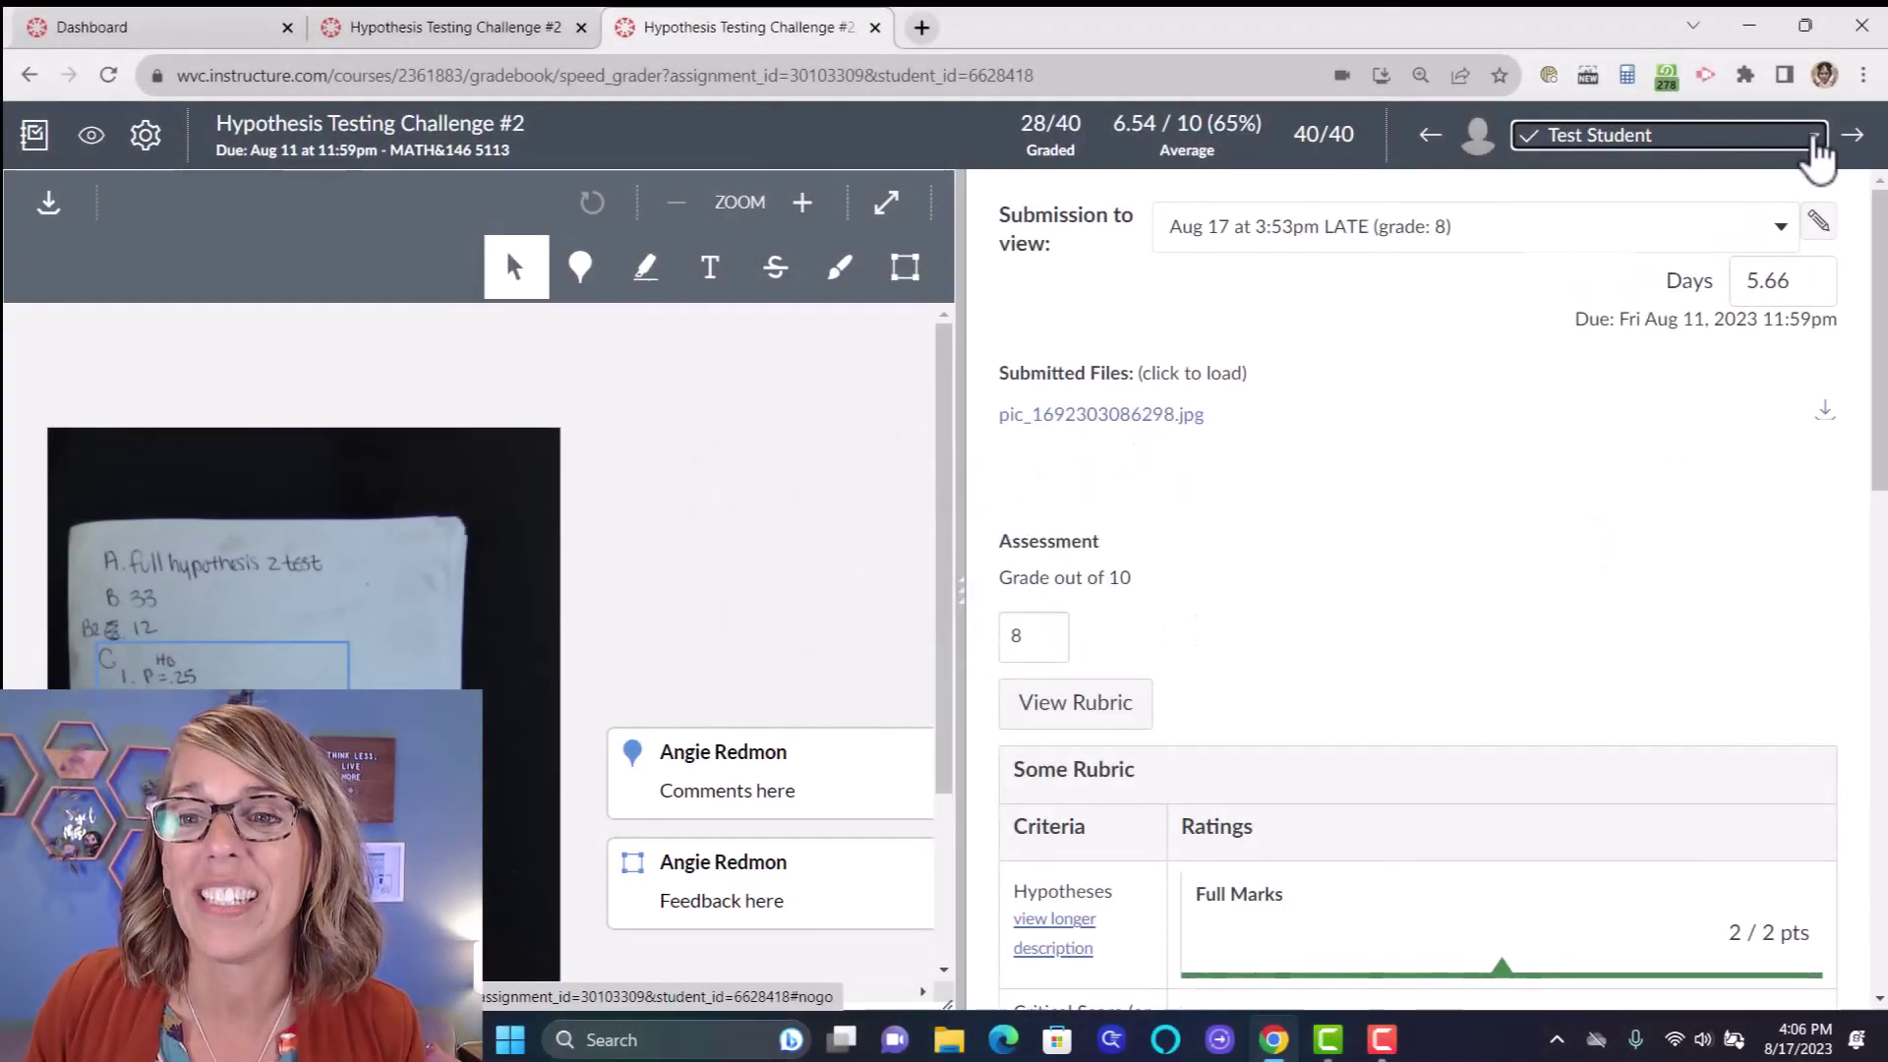
Switch to another student whose late website URL submission shows a spreadsheet snapshot
{"action": "left_click", "coordinate": [1815, 138]}
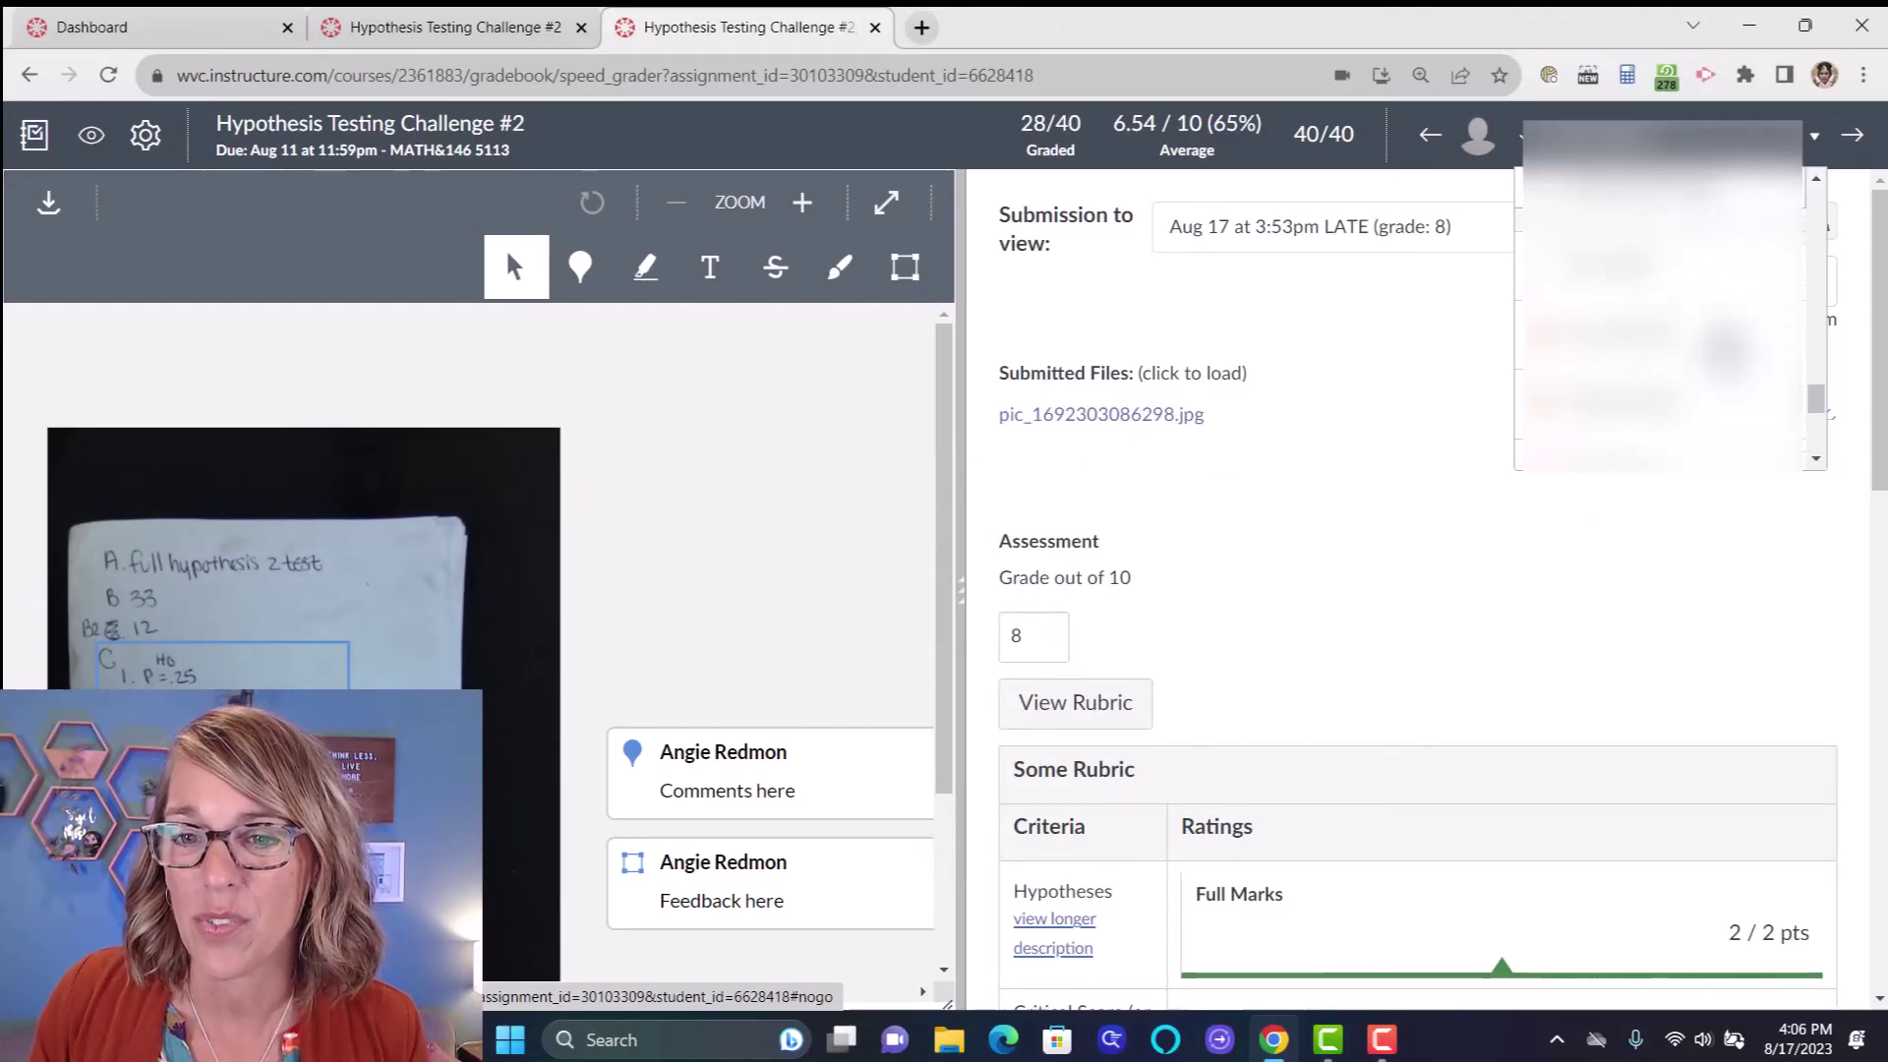
{"action": "scroll", "coordinate": [1661, 324], "scroll_direction": "down", "scroll_amount": 1}
{"action": "left_click", "coordinate": [1662, 334]}
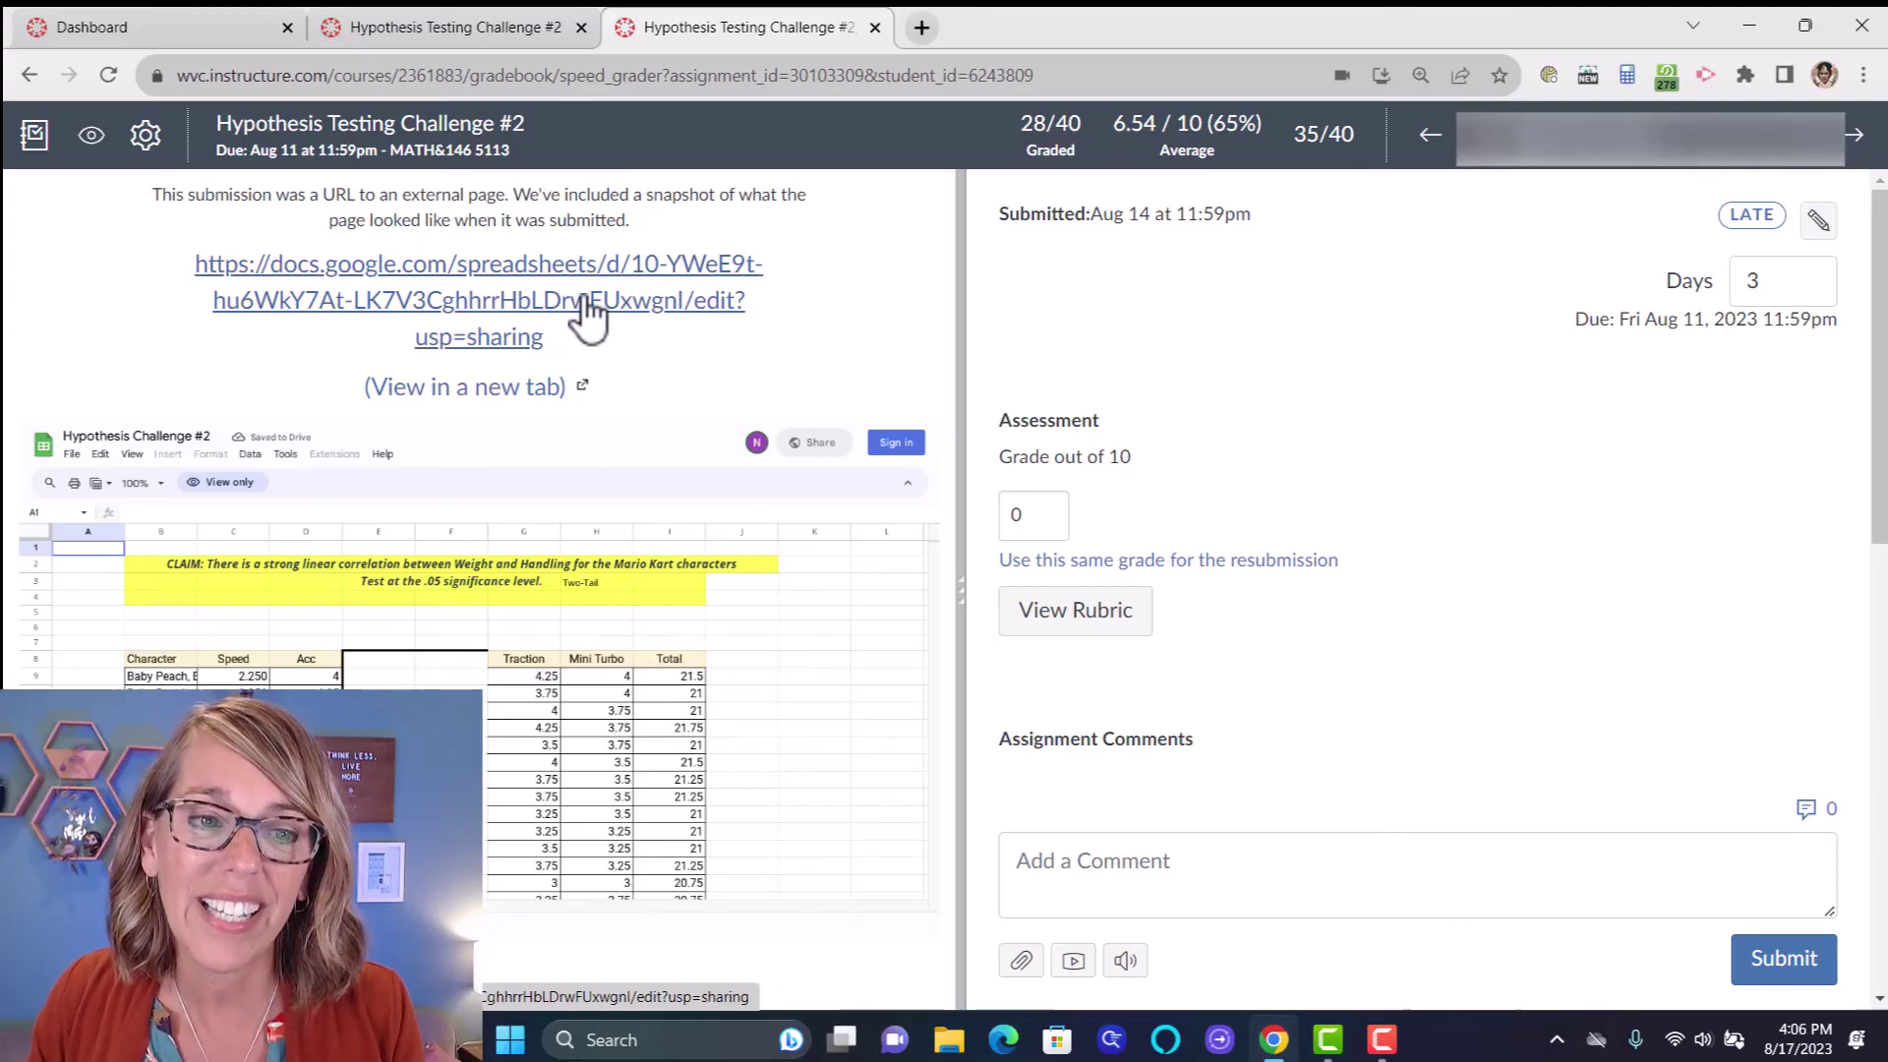
Open the Hypothesis Challenge #2 Google Sheet live and widen the preview pane
{"action": "left_click", "coordinate": [588, 312]}
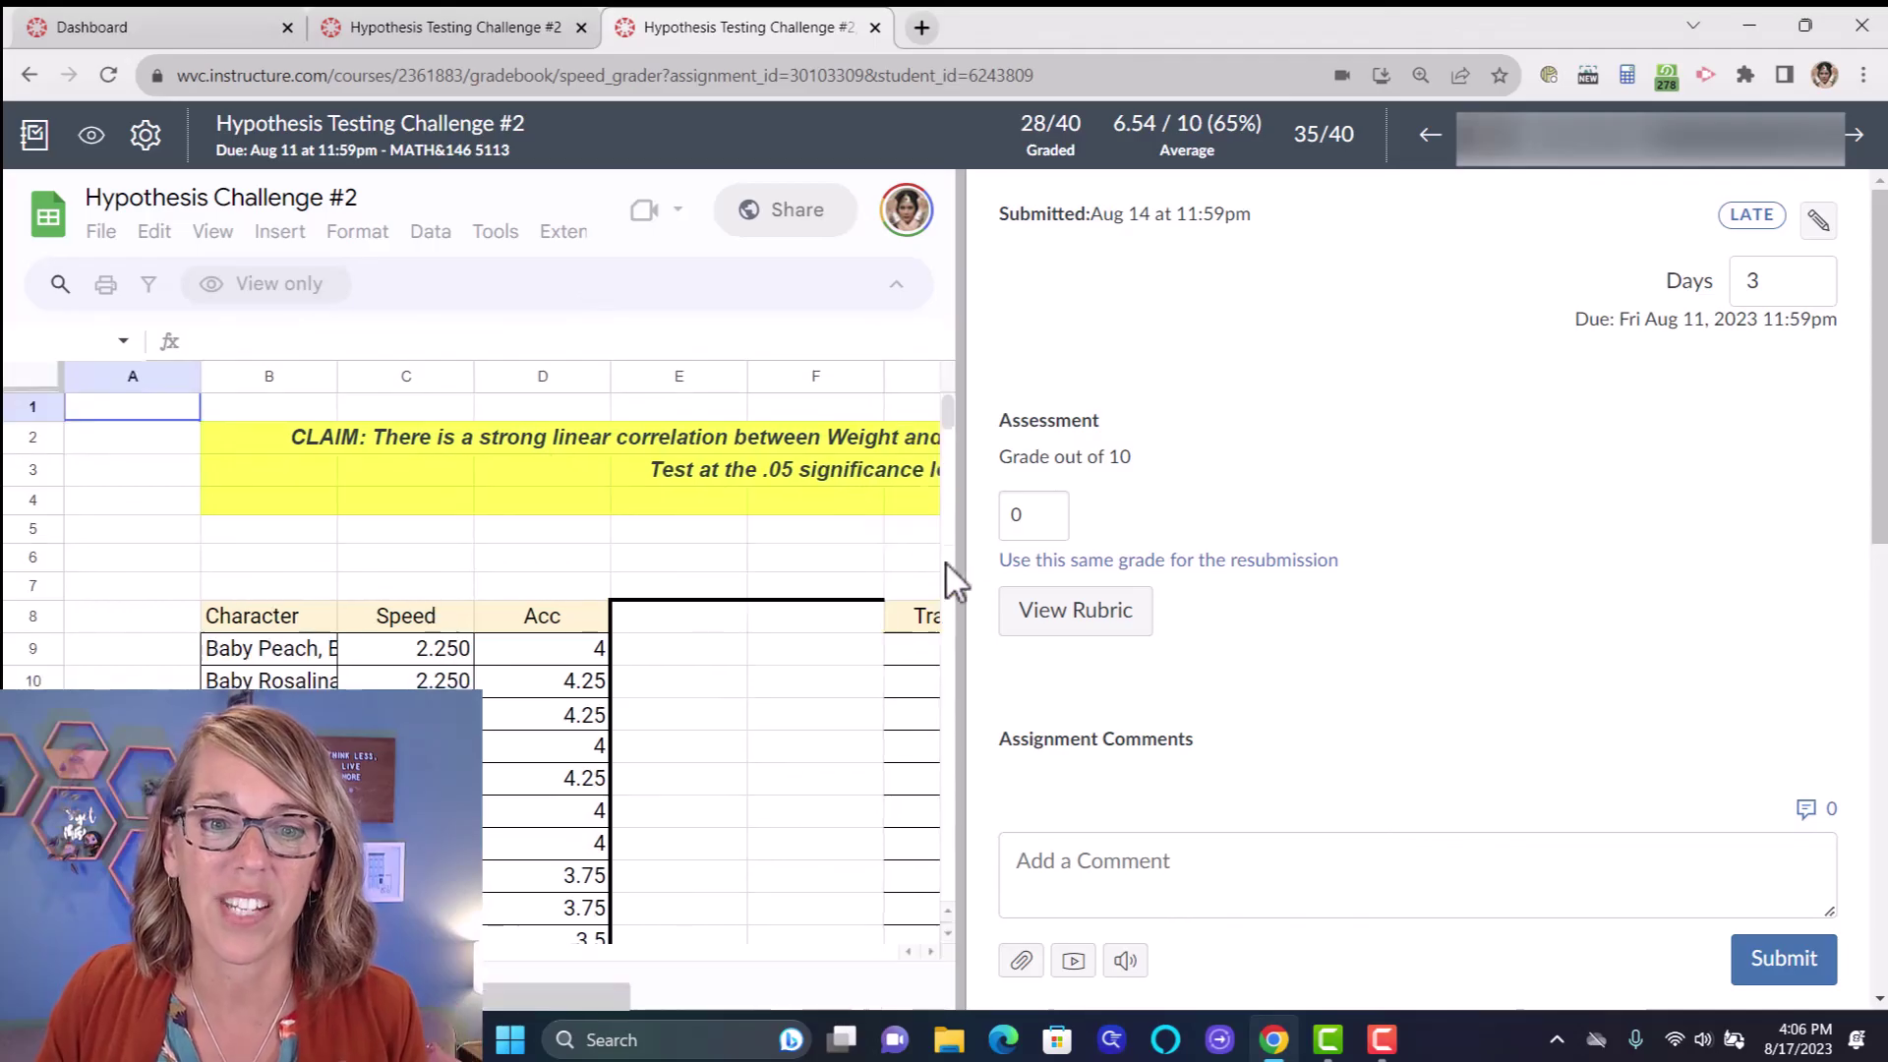
{"action": "left_click_drag", "start_coordinate": [965, 589], "coordinate": [1249, 603]}
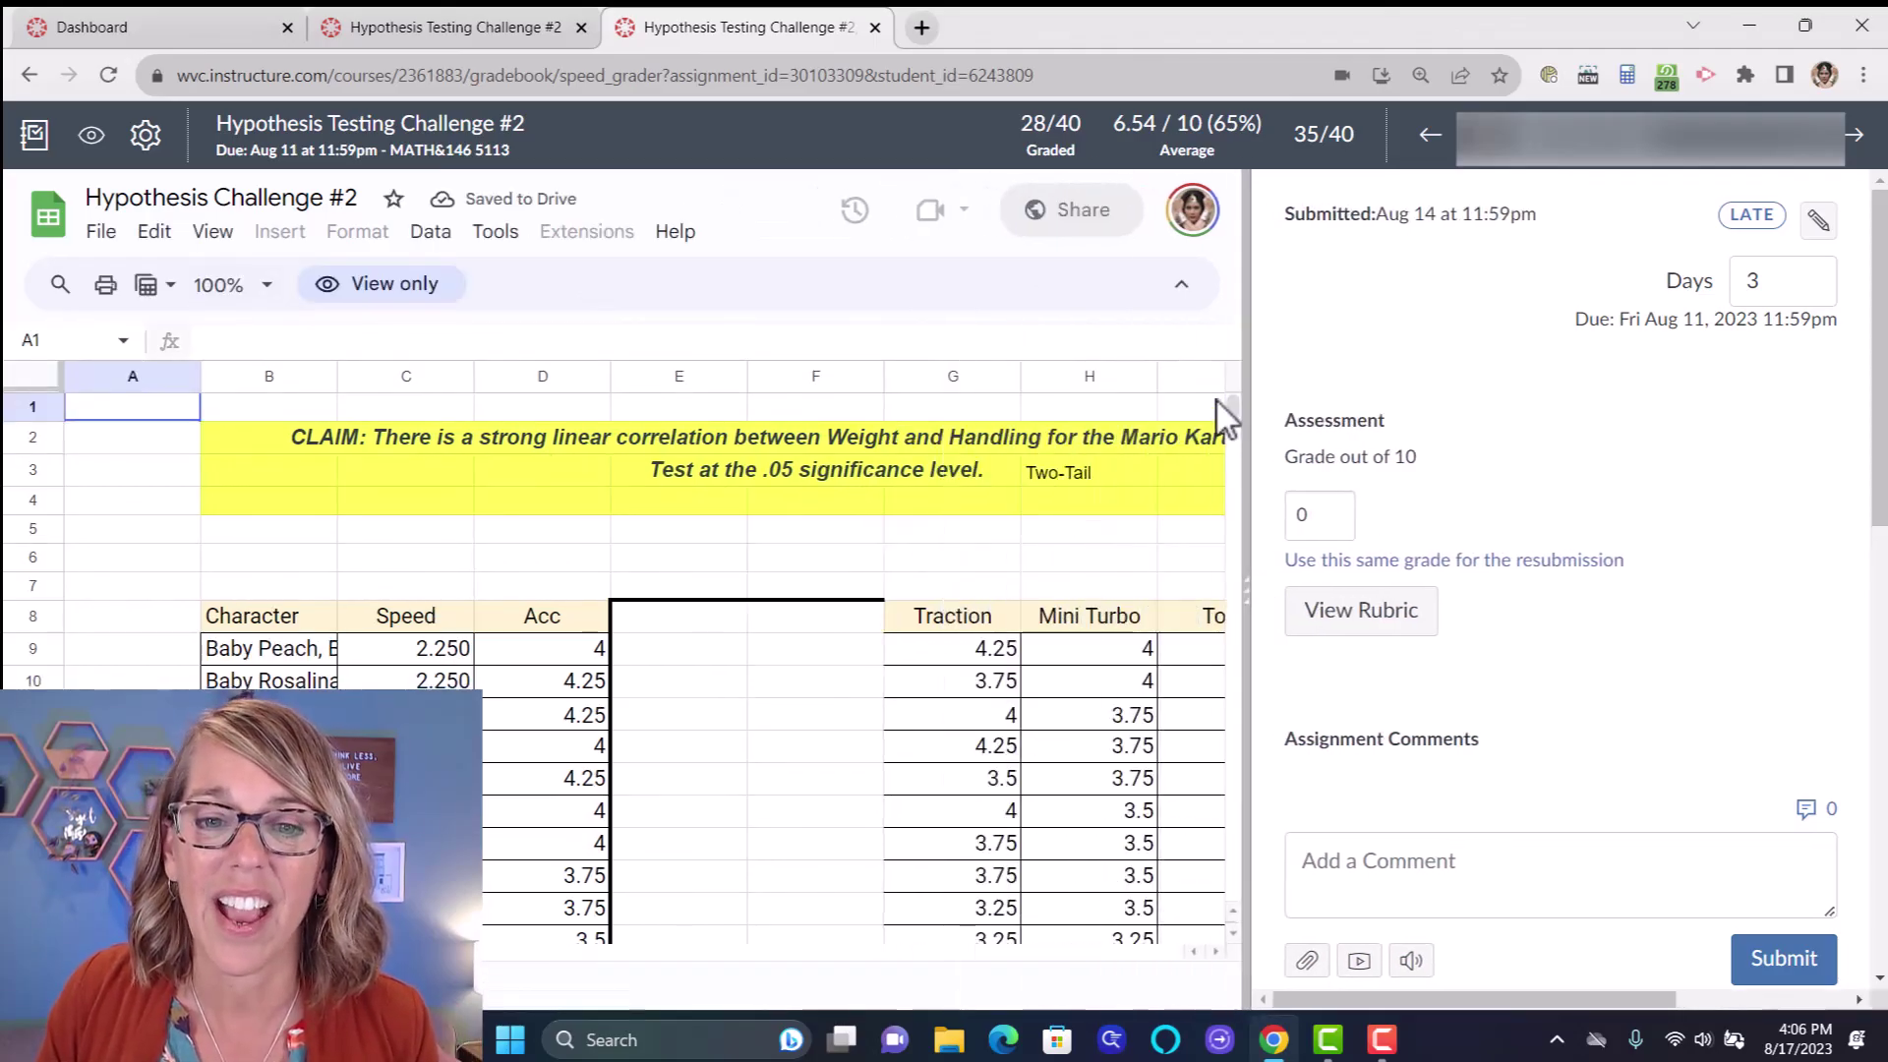
{"action": "mouse_move", "coordinate": [1237, 410]}
{"action": "left_mouse_down"}
{"action": "mouse_move", "coordinate": [1243, 506]}
{"action": "mouse_move", "coordinate": [1234, 408]}
{"action": "left_mouse_up"}
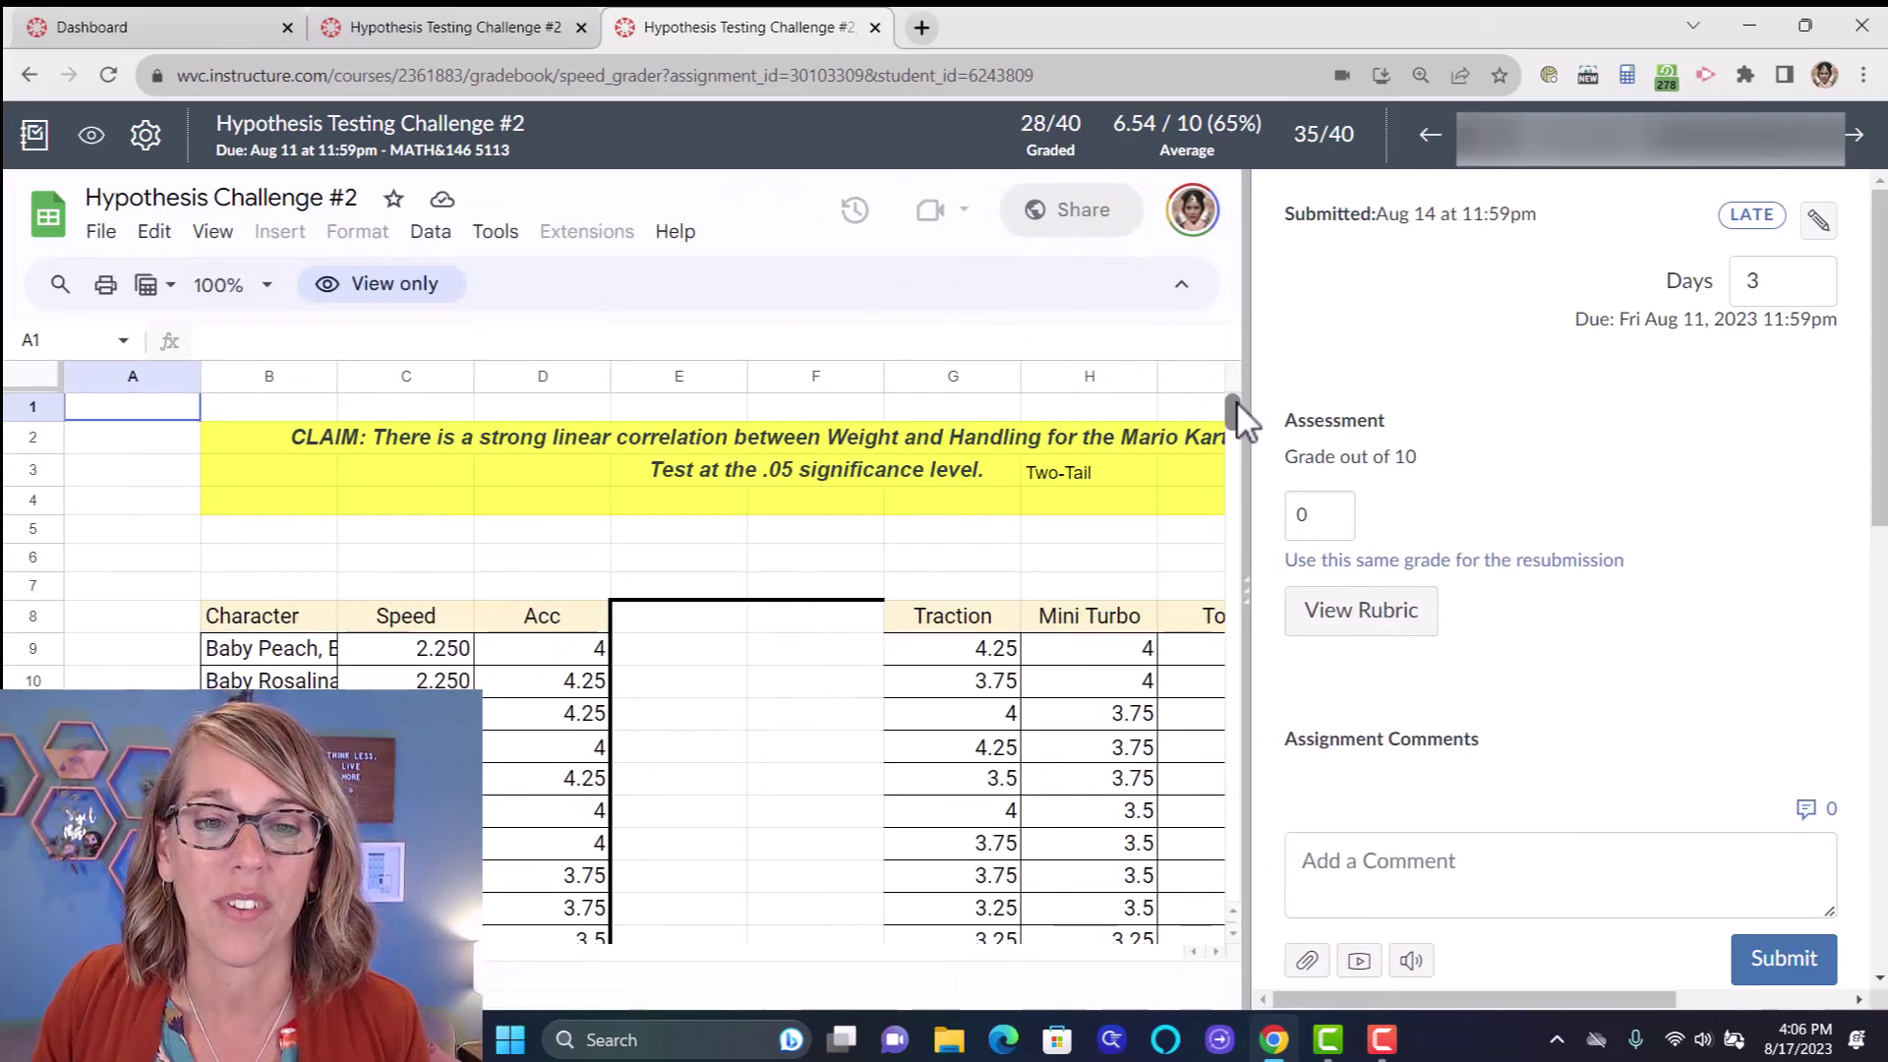